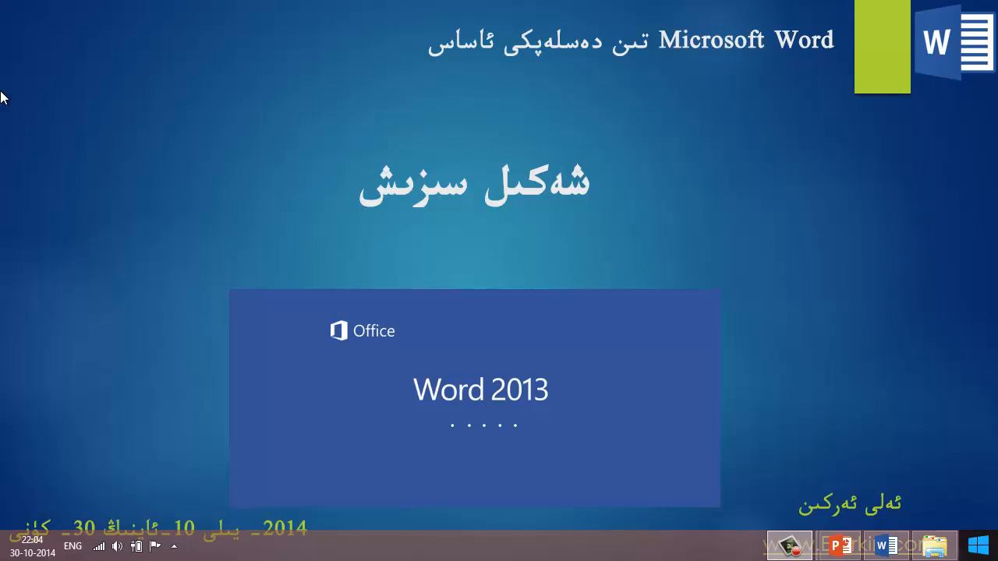
# - Switch from the presentation to the blank Word document and set the paragraph direction to right-to-left
pyautogui.click(704, 252)
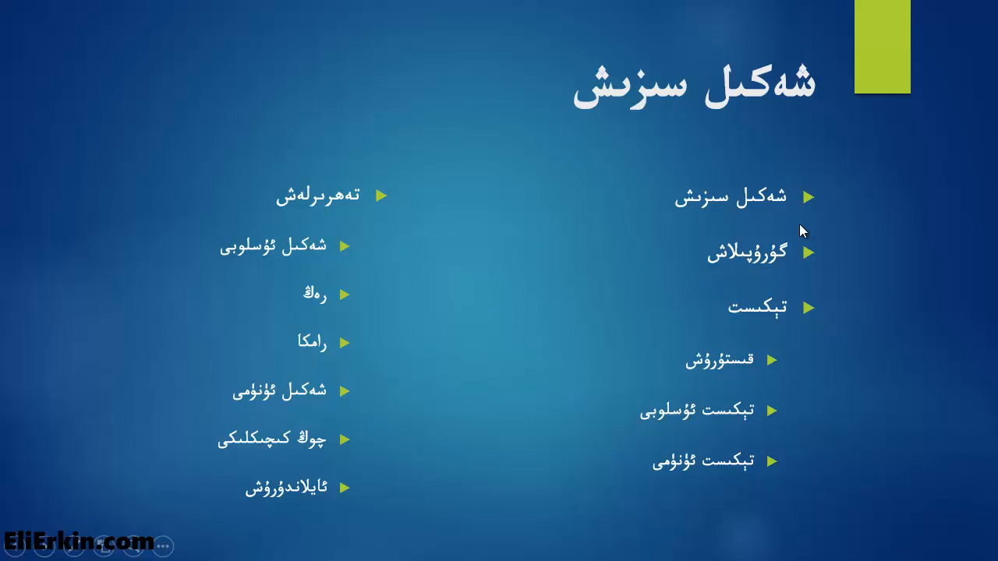
pyautogui.hotkey('alt', 'Tab')
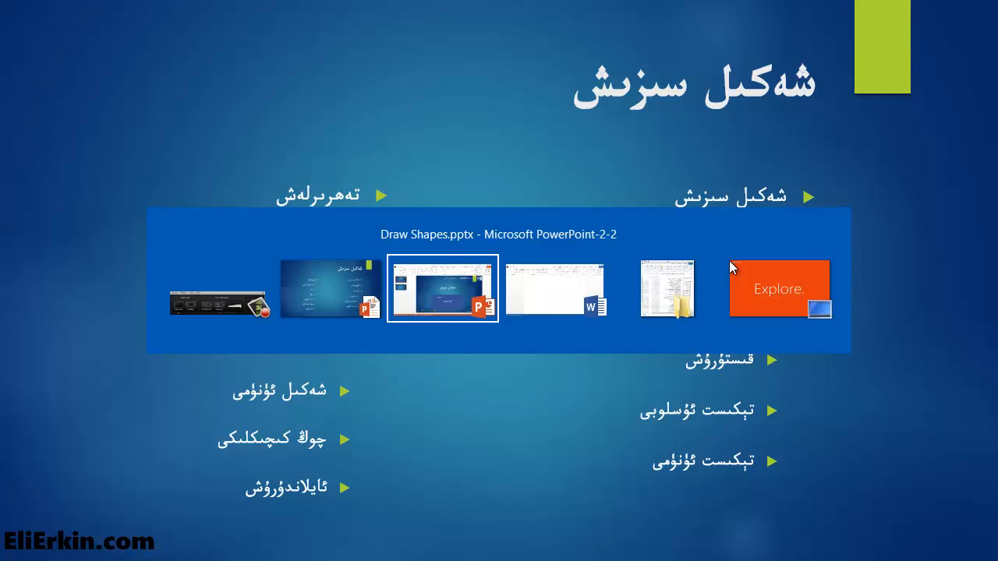
pyautogui.hotkey('alt', 'Tab')
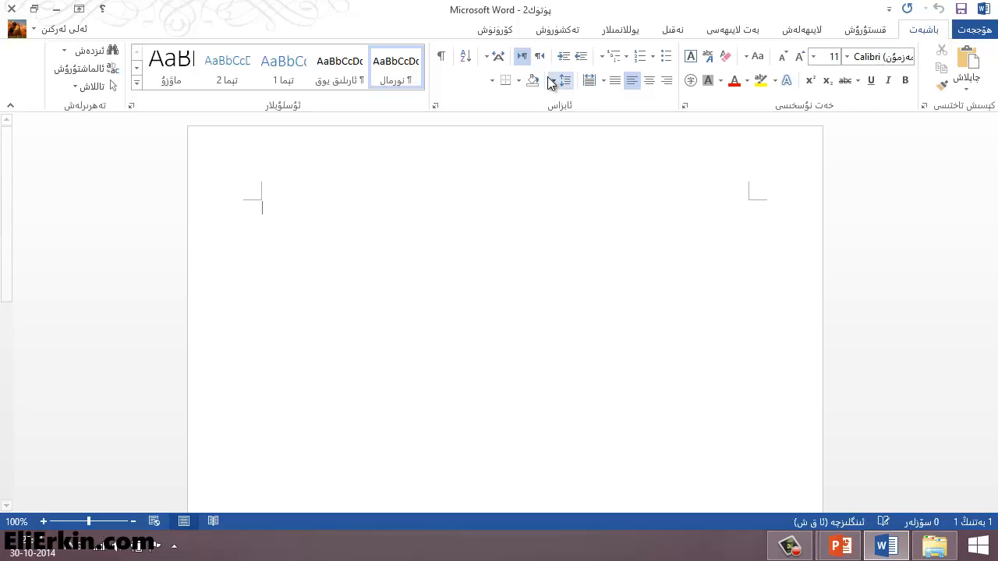
pyautogui.click(539, 56)
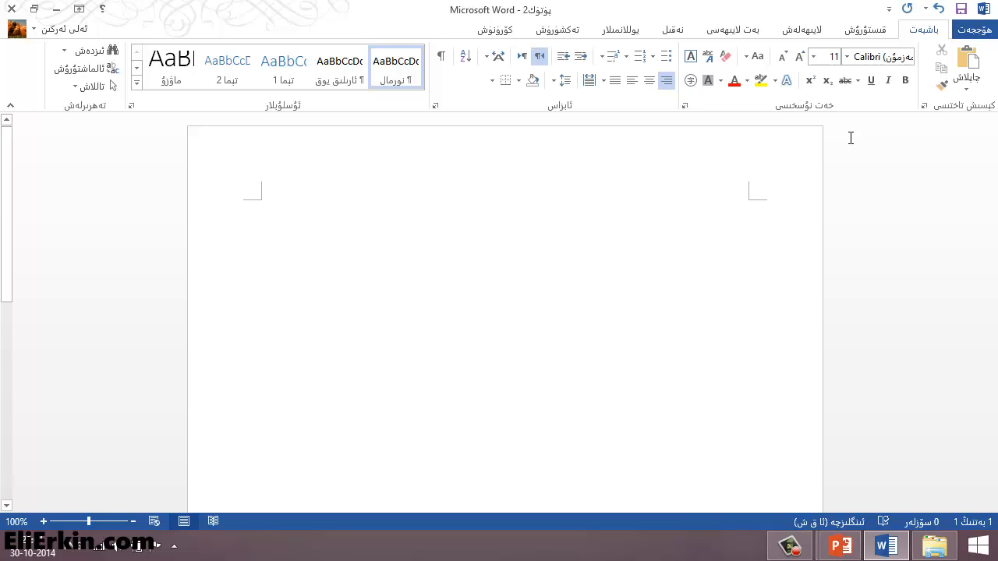
# - Insert a wide rectangle in the upper middle of the page
pyautogui.click(867, 30)
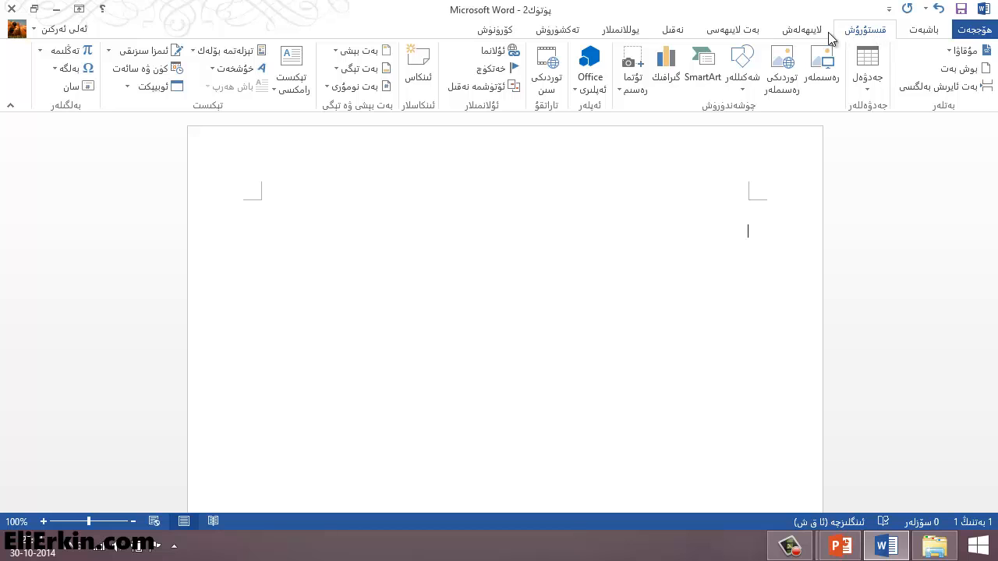
pyautogui.click(742, 92)
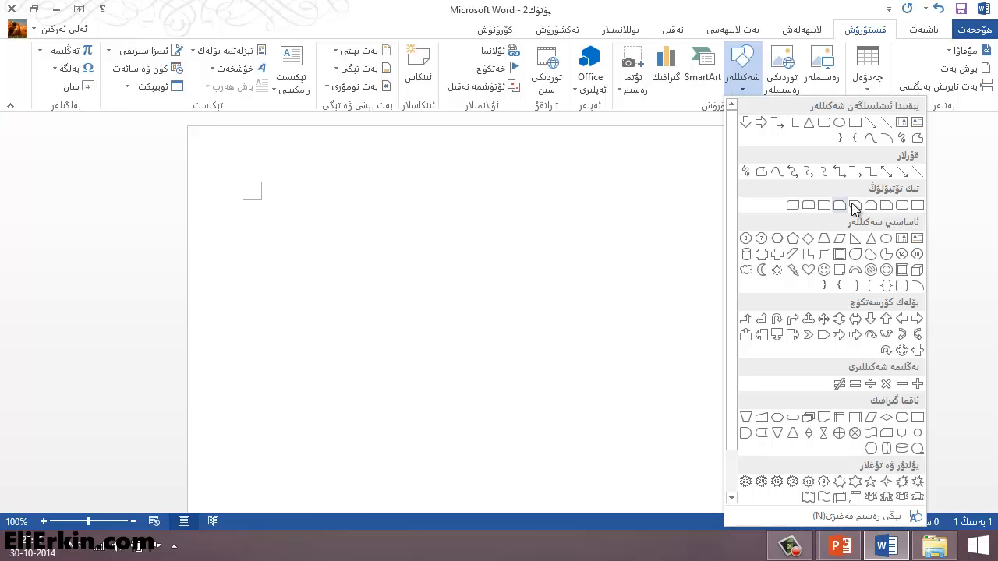
pyautogui.click(855, 123)
pyautogui.moveTo(448, 263); pyautogui.dragTo(700, 373)
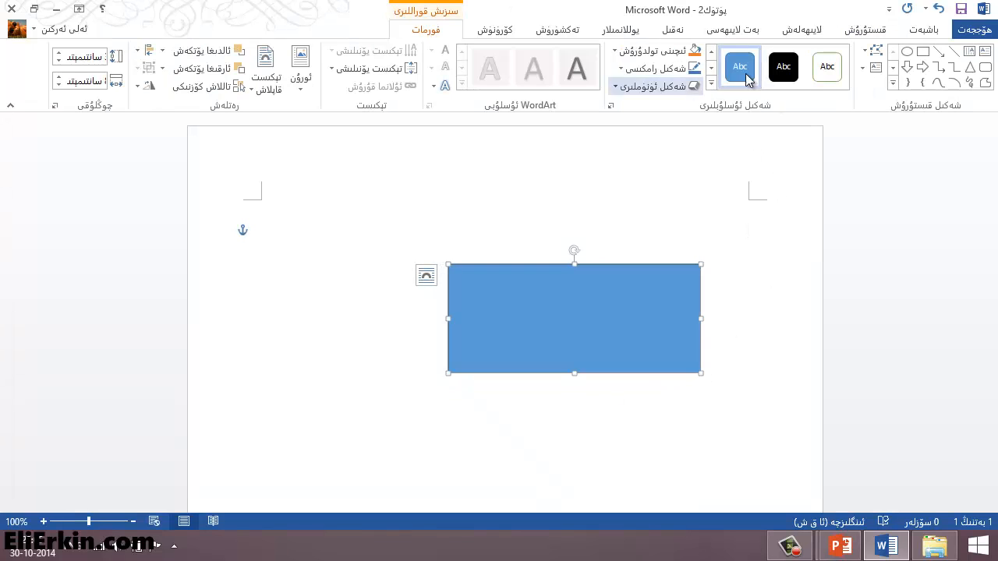
# - Insert a wide ellipse overlapping the rectangle's lower-left corner
pyautogui.click(852, 32)
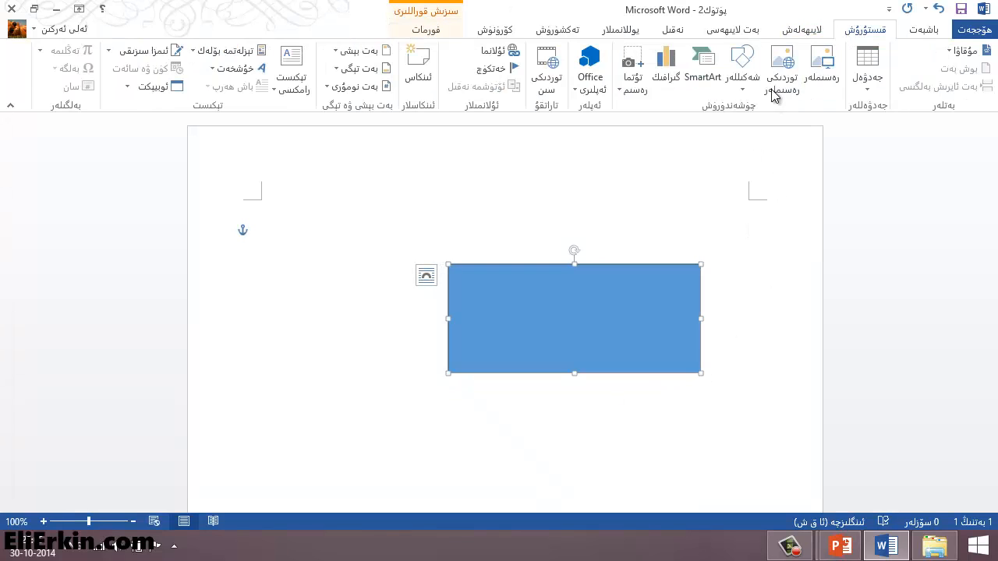
pyautogui.click(742, 67)
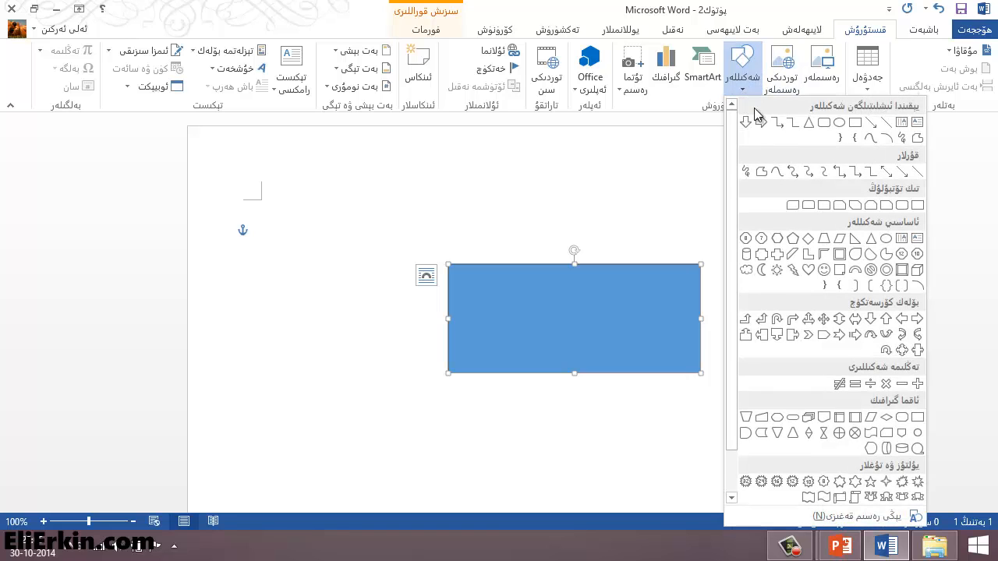
pyautogui.click(838, 123)
pyautogui.moveTo(309, 337); pyautogui.dragTo(543, 474)
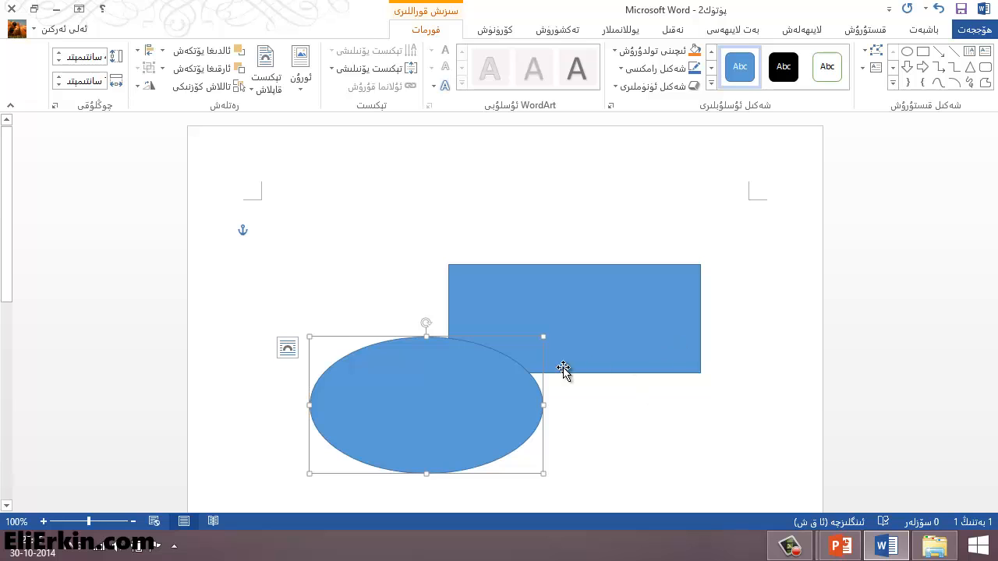
# - Delete the rectangle and the ellipse from the page
pyautogui.click(588, 336)
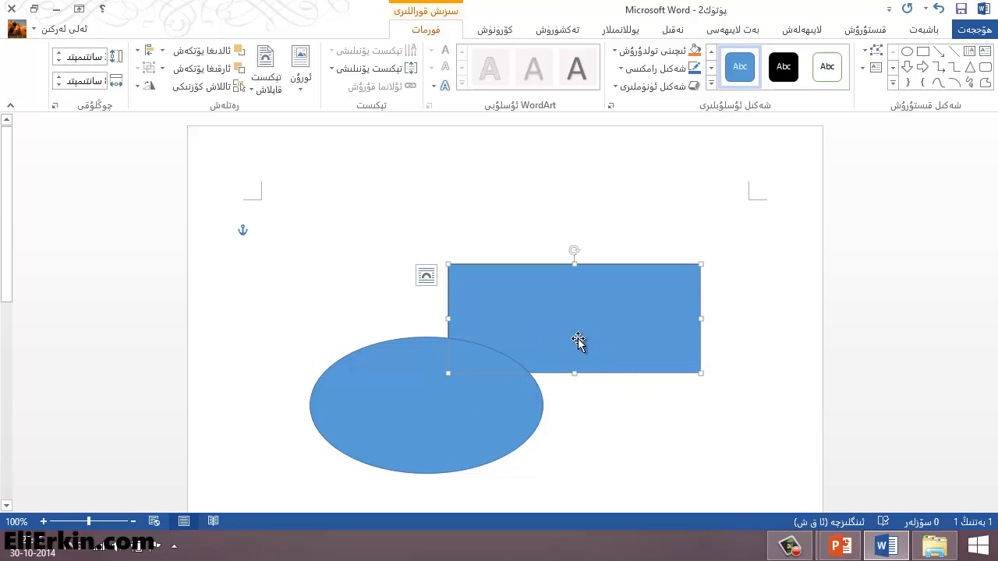
pyautogui.press('Delete')
pyautogui.click(486, 388)
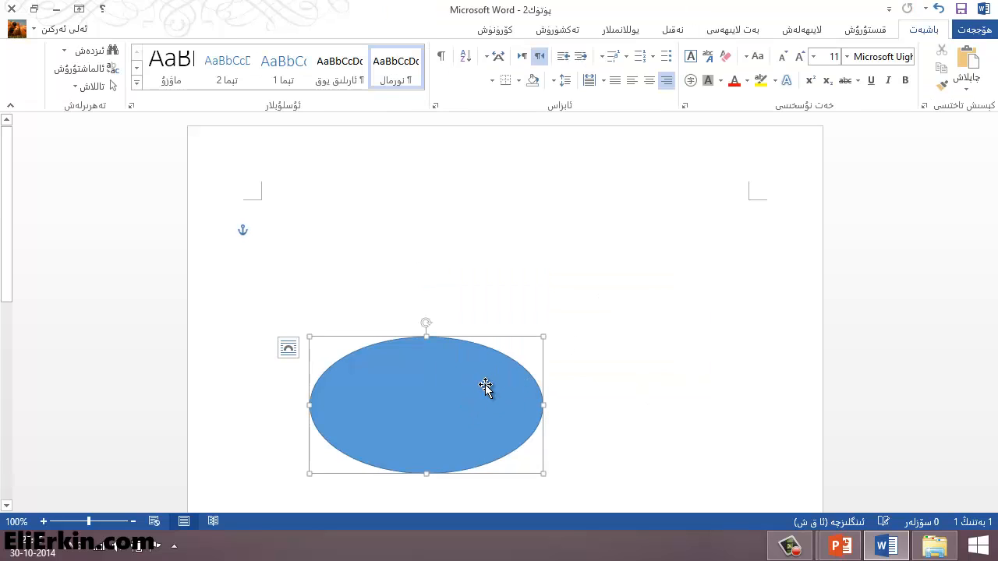
pyautogui.press('Delete')
# - Add an empty paragraph at the text cursor
pyautogui.click(865, 28)
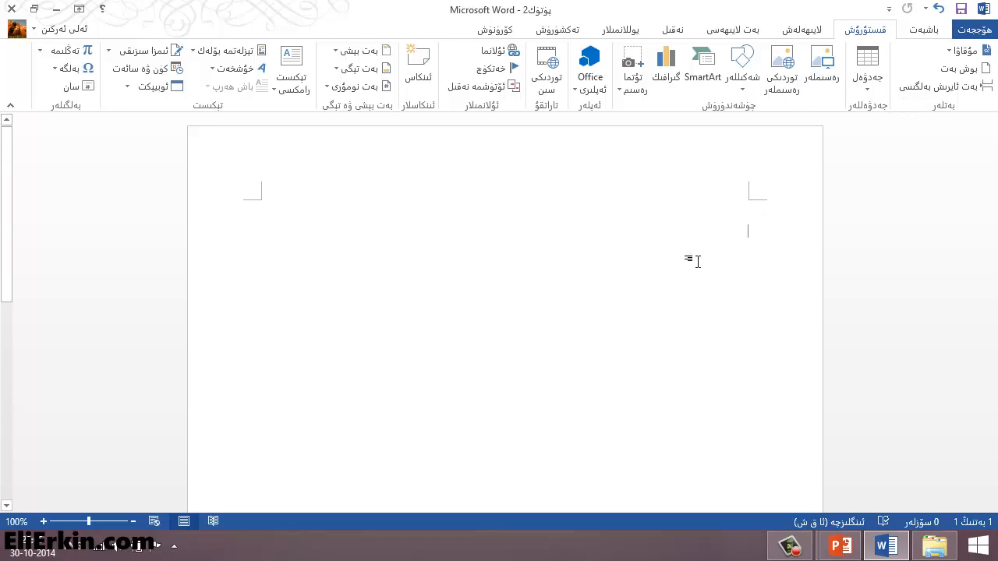
pyautogui.press('Return')
# - Draw a roughly square rectangle in the middle of the page
pyautogui.click(747, 81)
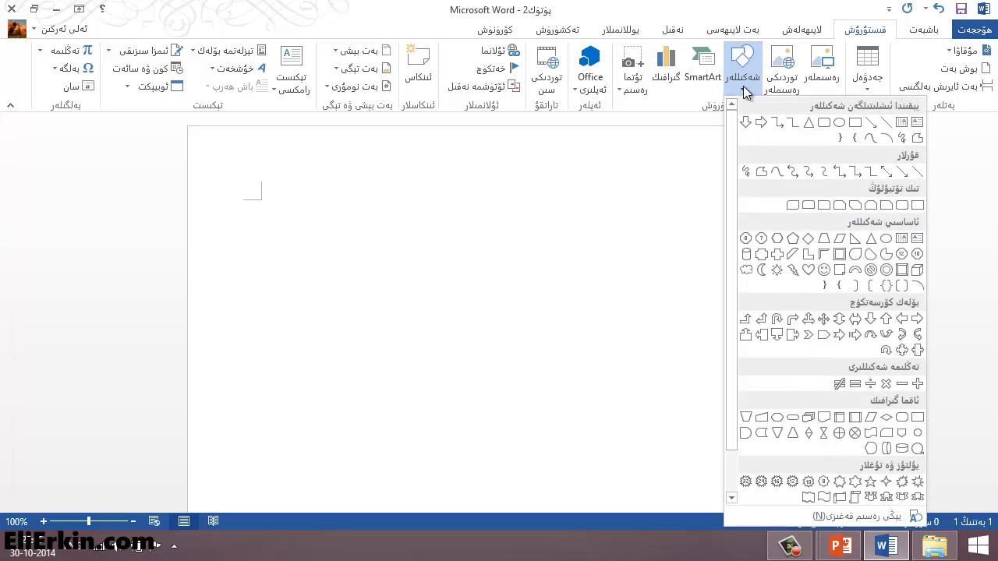
pyautogui.click(854, 122)
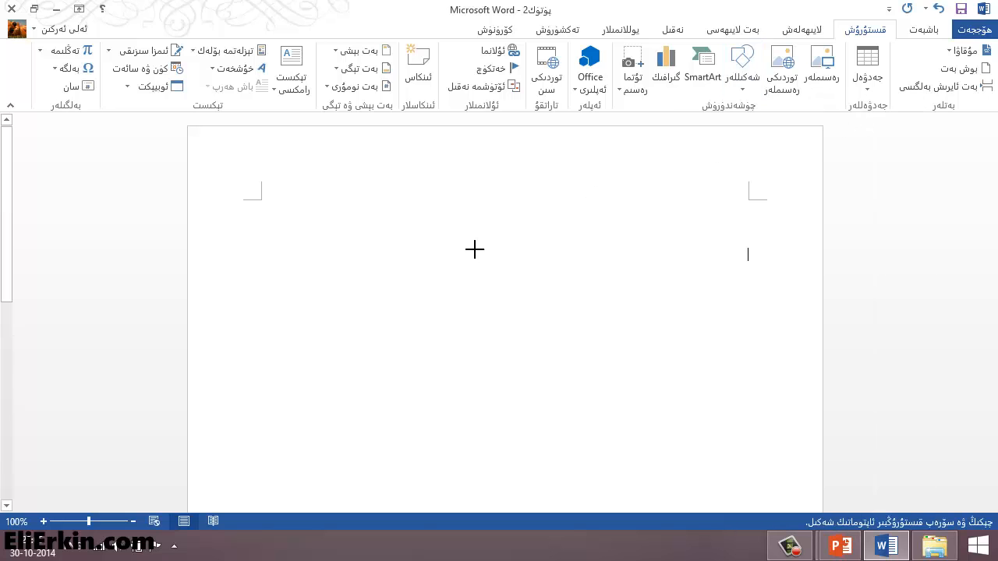
pyautogui.moveTo(435, 235)
pyautogui.mouseDown()
pyautogui.moveTo(450, 330)
pyautogui.moveTo(539, 470)
pyautogui.moveTo(577, 481)
pyautogui.mouseUp()
pyautogui.moveTo(574, 206); pyautogui.dragTo(610, 272)
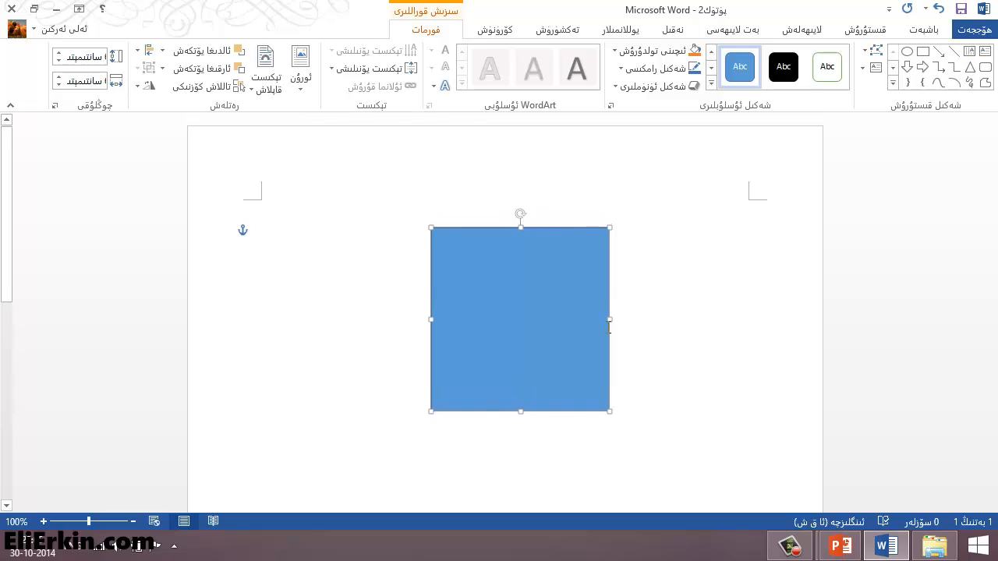
# - Stretch the rectangle downward into a tall portrait shape and widen it slightly on its right side
pyautogui.click(523, 416)
pyautogui.click(522, 386)
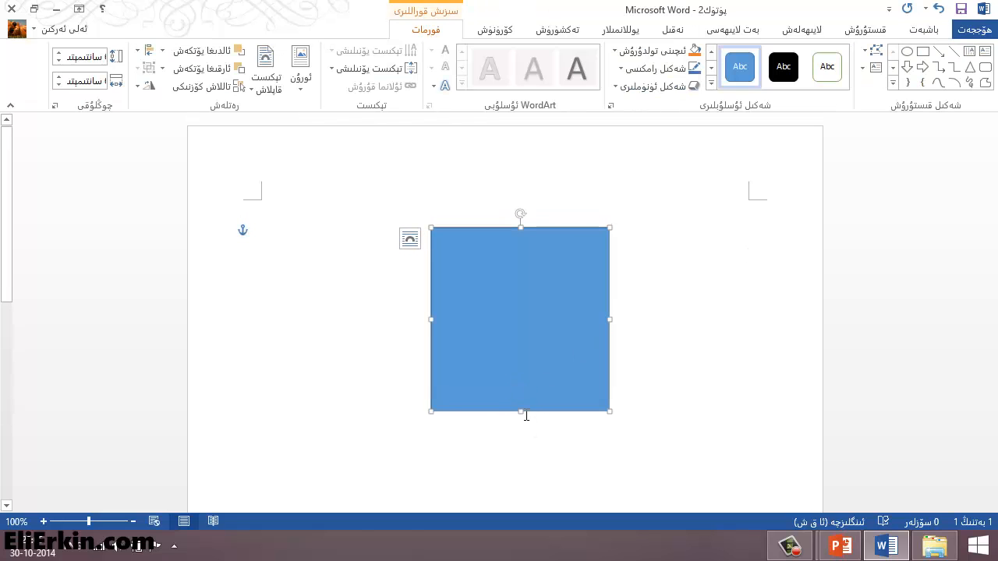
pyautogui.moveTo(521, 411); pyautogui.dragTo(524, 236)
pyautogui.scroll(3, 584, 318)
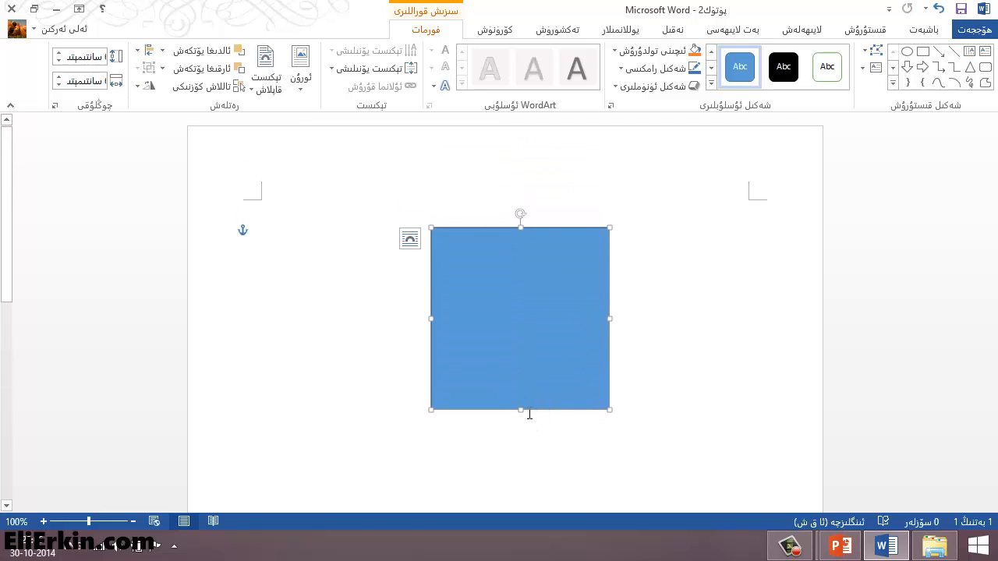
pyautogui.moveTo(519, 411); pyautogui.dragTo(520, 479)
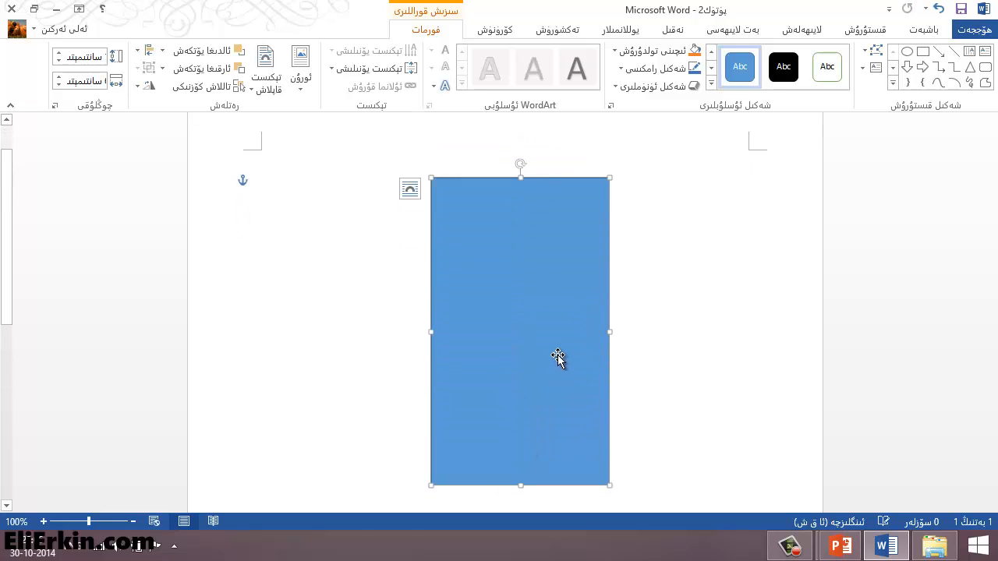
pyautogui.moveTo(610, 333); pyautogui.dragTo(620, 332)
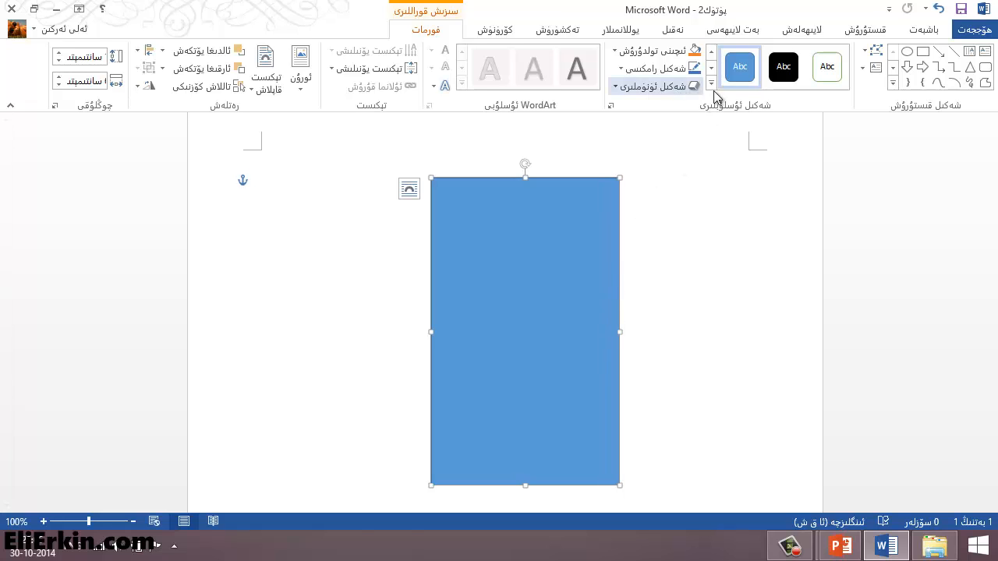
# - Draw a tall rounded rectangle inside the portrait rectangle, leaving a wider margin at its lower edge
pyautogui.click(865, 30)
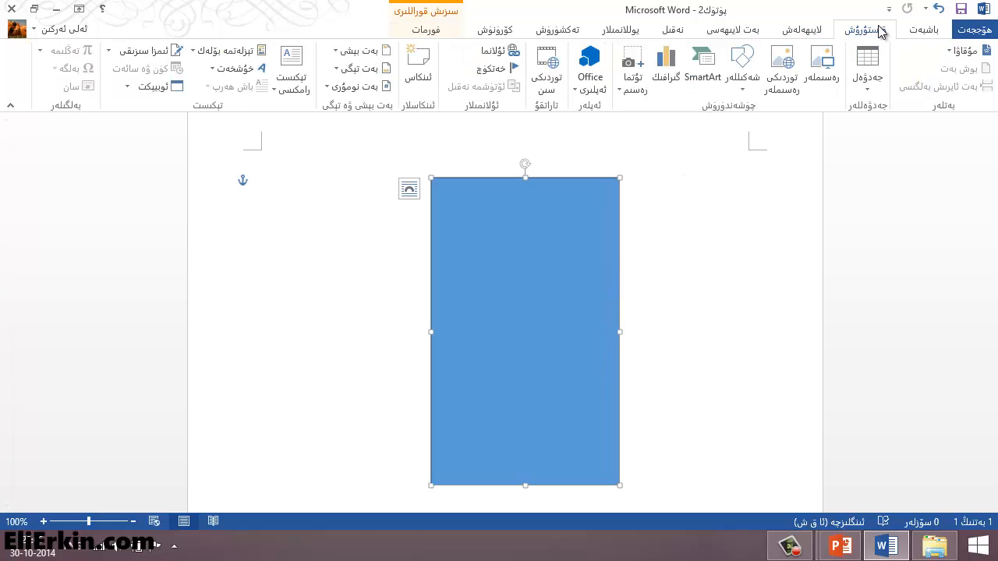
pyautogui.click(736, 92)
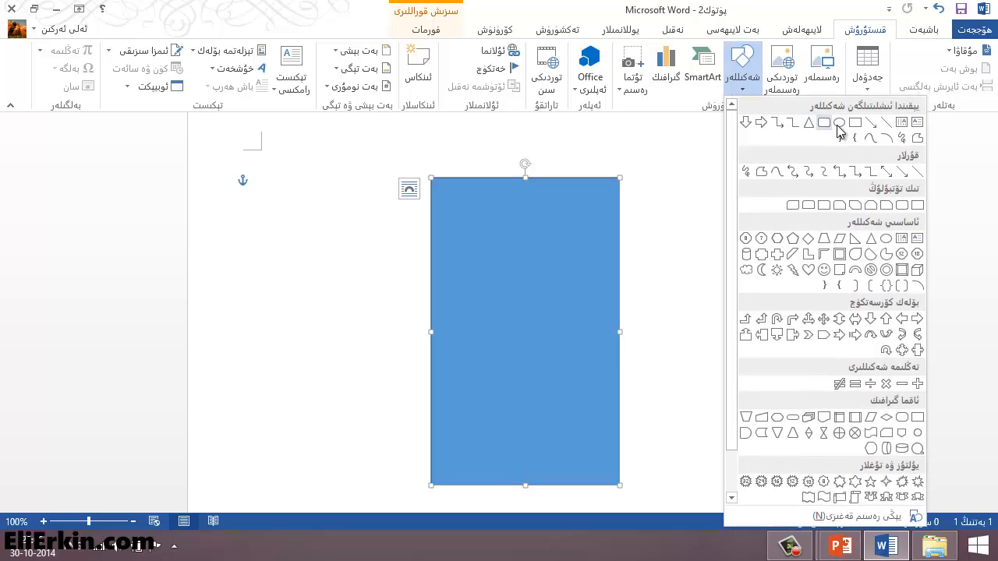
pyautogui.click(834, 124)
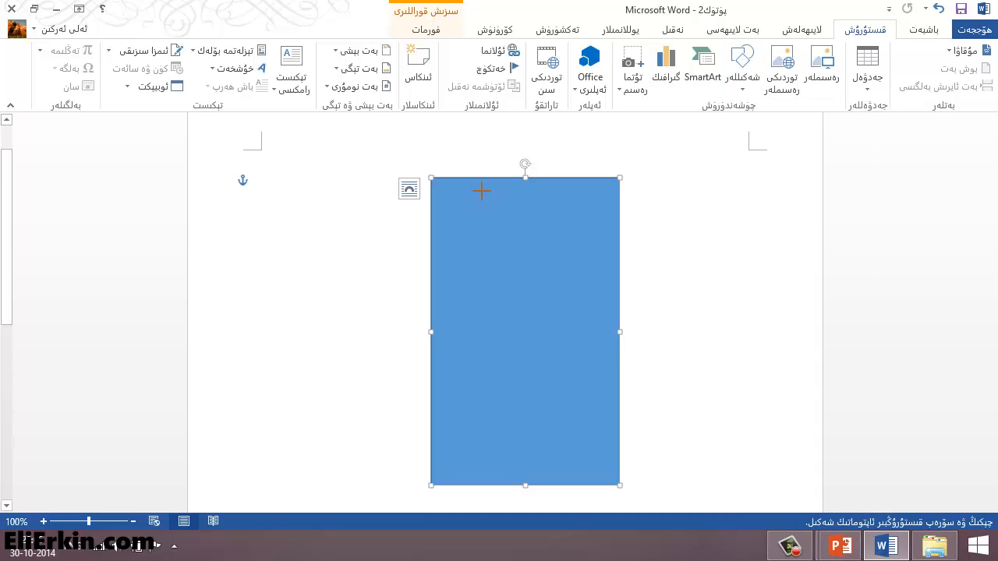
pyautogui.moveTo(442, 185)
pyautogui.mouseDown()
pyautogui.moveTo(463, 196)
pyautogui.moveTo(548, 387)
pyautogui.moveTo(590, 428)
pyautogui.moveTo(598, 465)
pyautogui.moveTo(607, 457)
pyautogui.mouseUp()
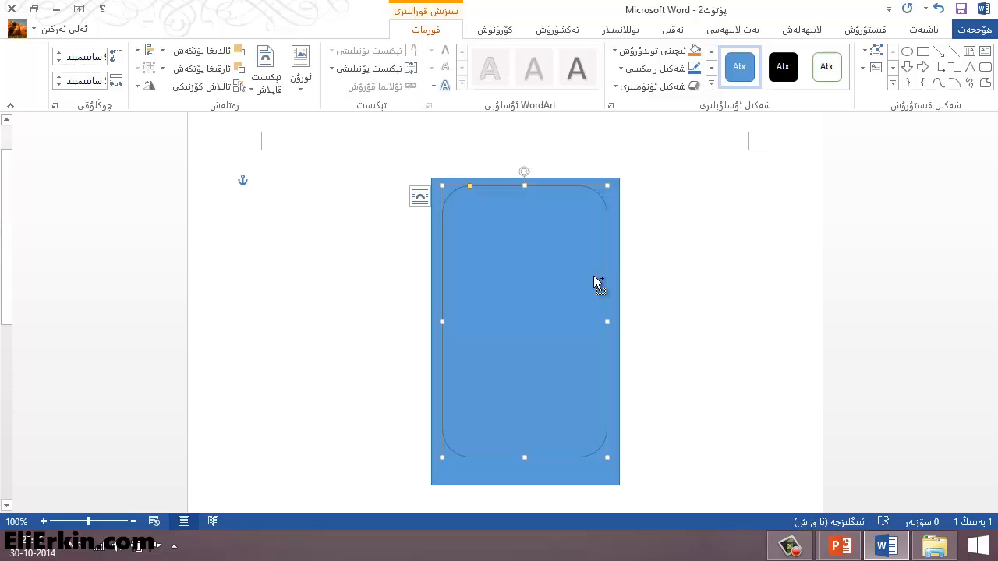
# - Undo the rounded rectangle, the resizing and the rectangle until the page has no shapes
pyautogui.hotkey('ctrl', 'z')
pyautogui.hotkey('ctrl', 'z')
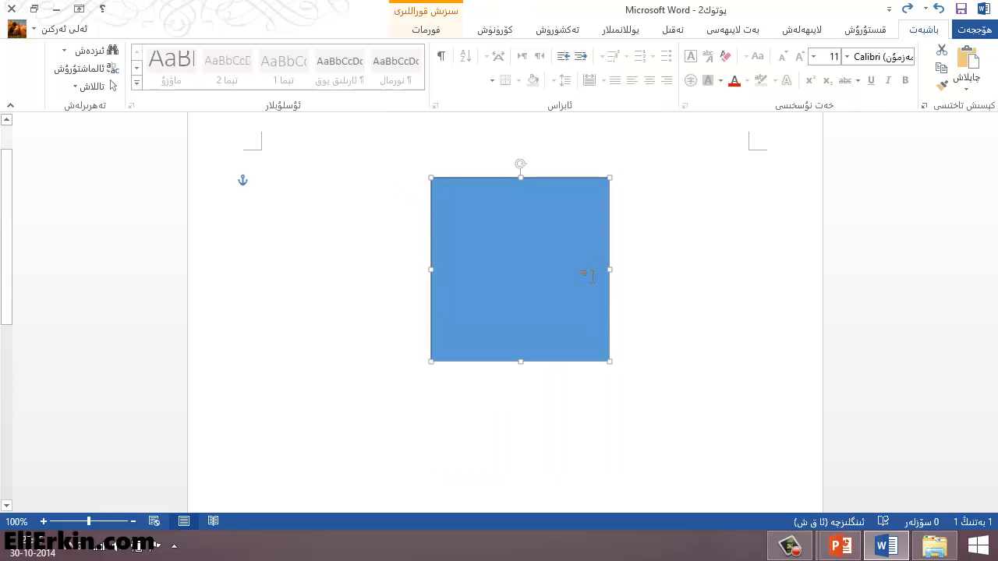
pyautogui.hotkey('ctrl', 'z')
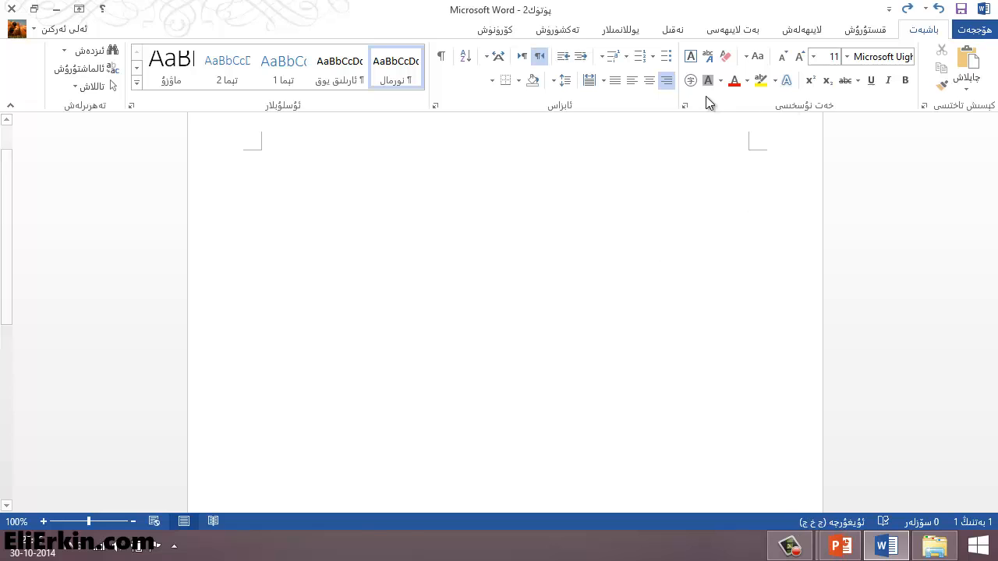
# - Draw a tall portrait rounded rectangle in the middle of the page as the phone body
pyautogui.click(874, 29)
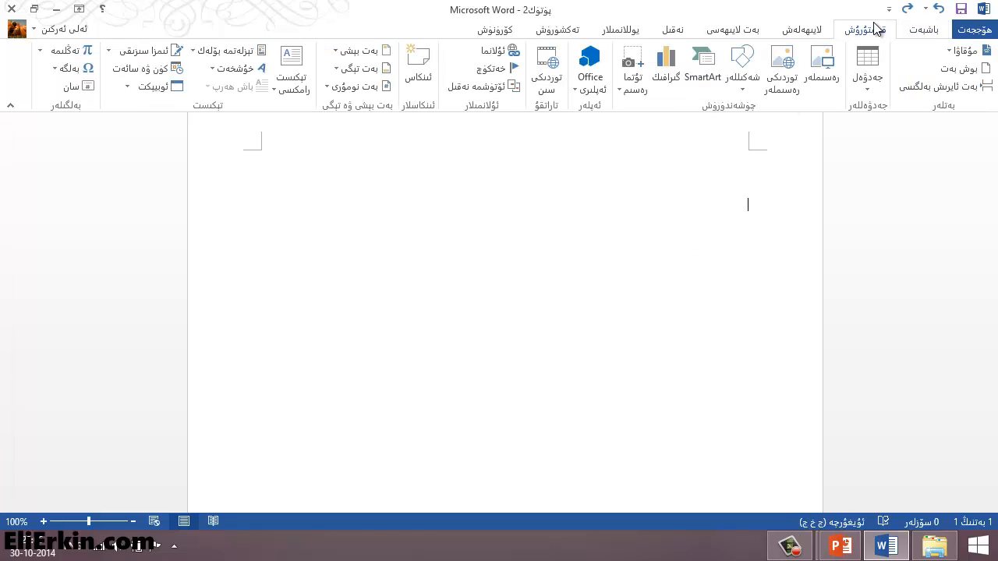
pyautogui.click(735, 90)
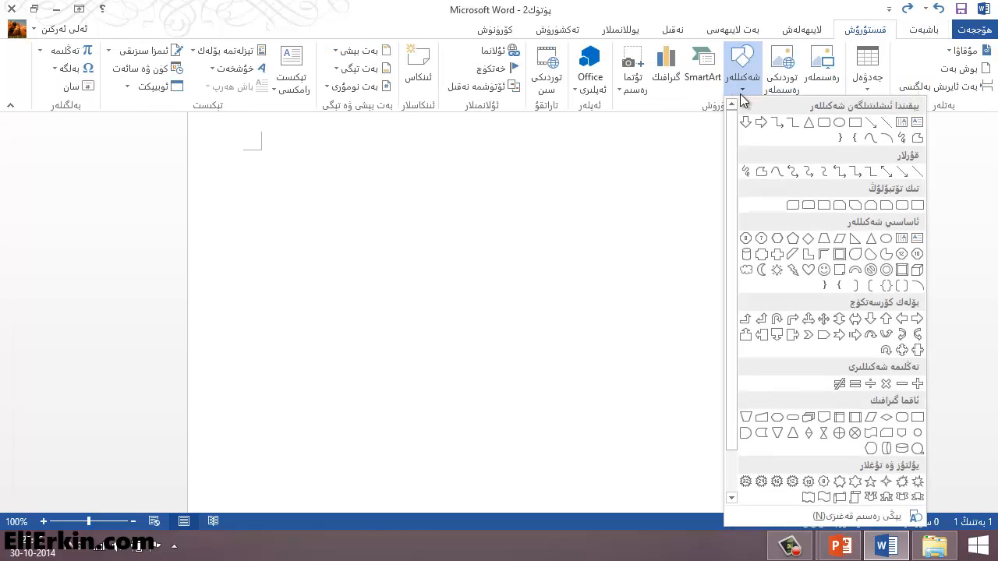
pyautogui.click(826, 124)
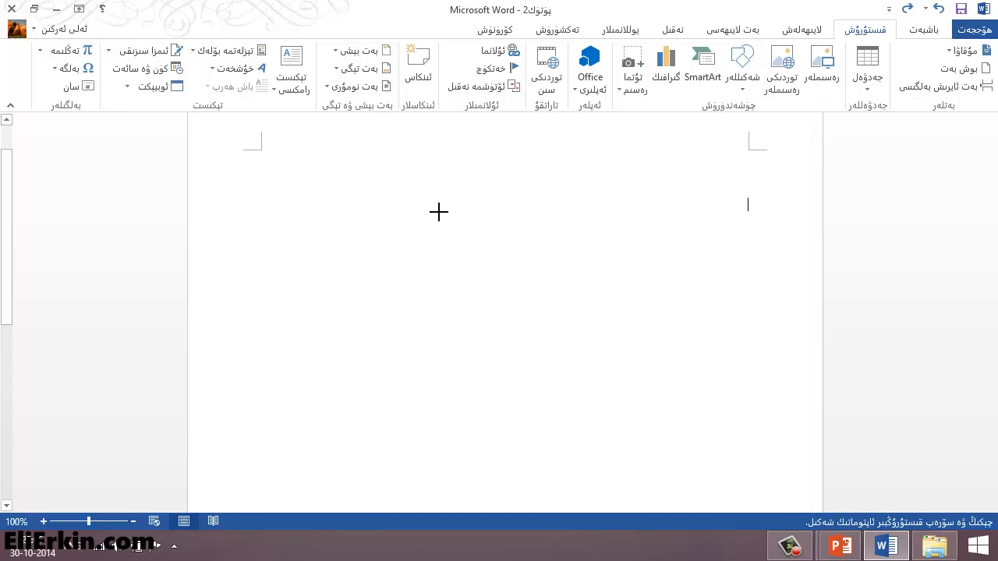
pyautogui.moveTo(439, 212); pyautogui.dragTo(590, 474)
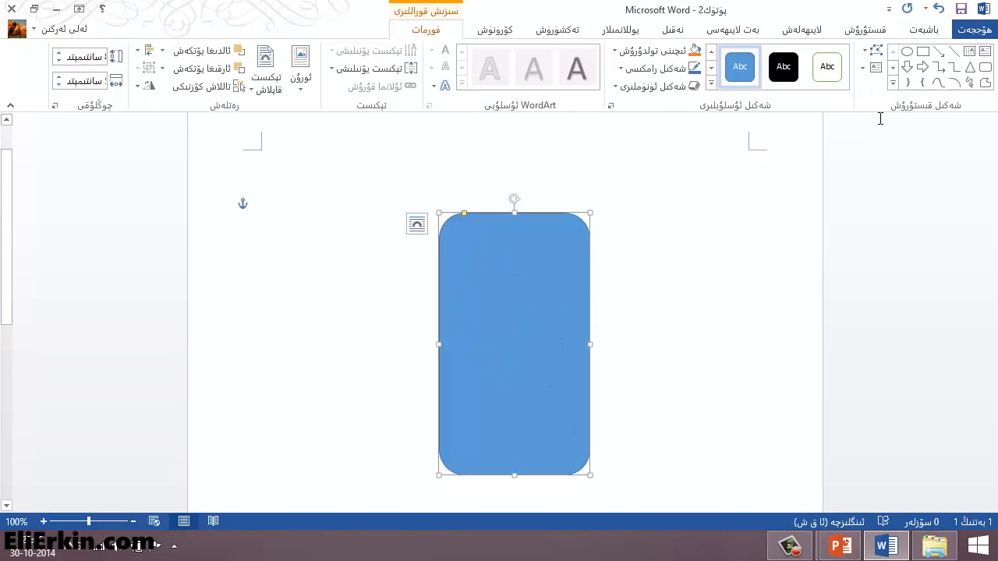
# - Draw a rectangle inside the rounded rectangle as the screen and widen it slightly on both sides
pyautogui.click(922, 51)
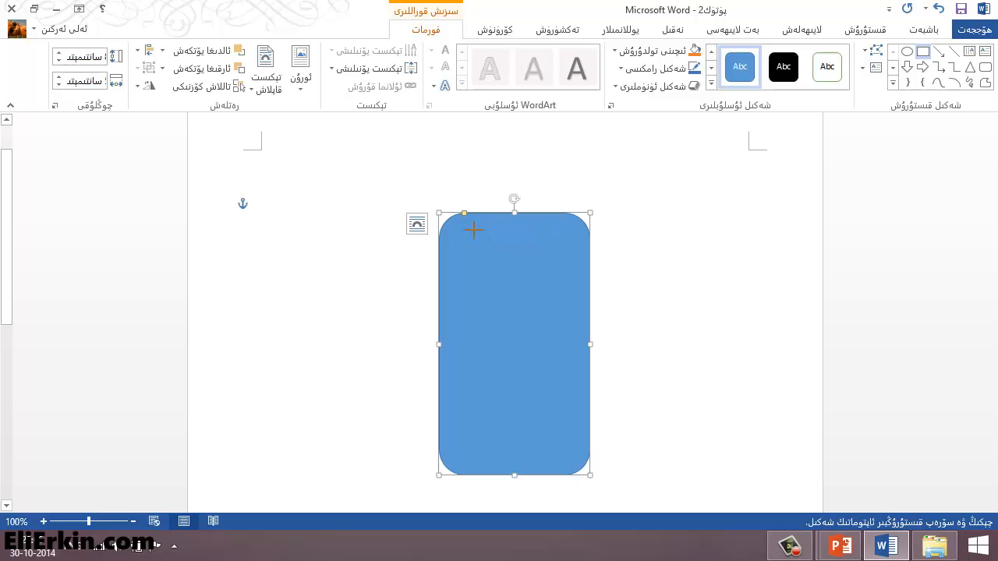
pyautogui.moveTo(464, 227); pyautogui.dragTo(572, 445)
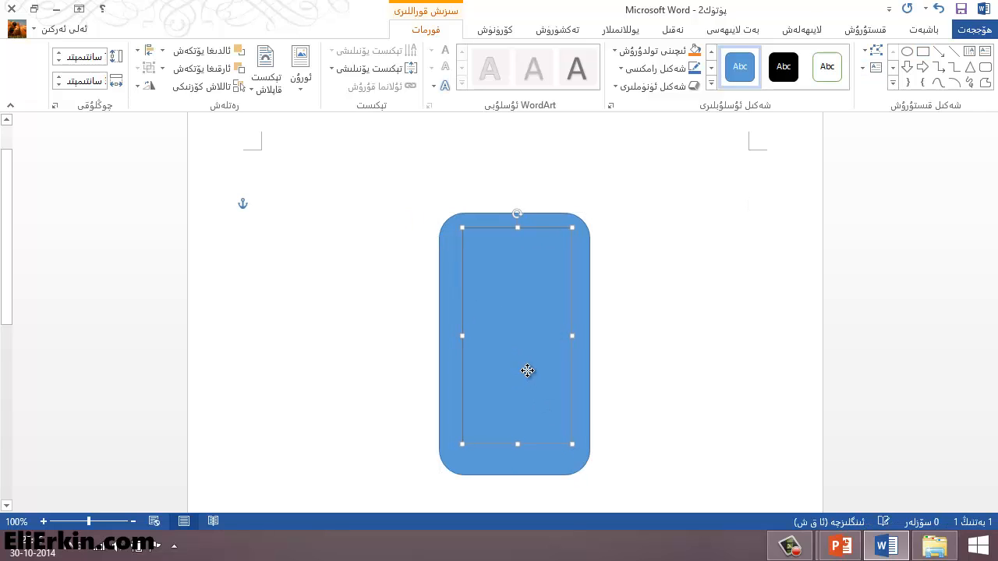
pyautogui.moveTo(461, 336); pyautogui.dragTo(454, 337)
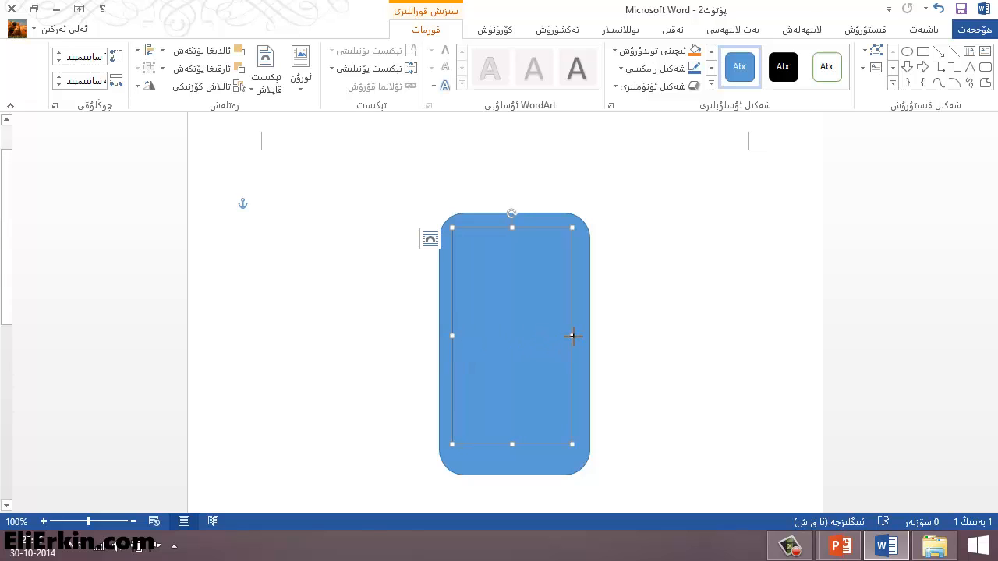
pyautogui.moveTo(572, 335); pyautogui.dragTo(579, 336)
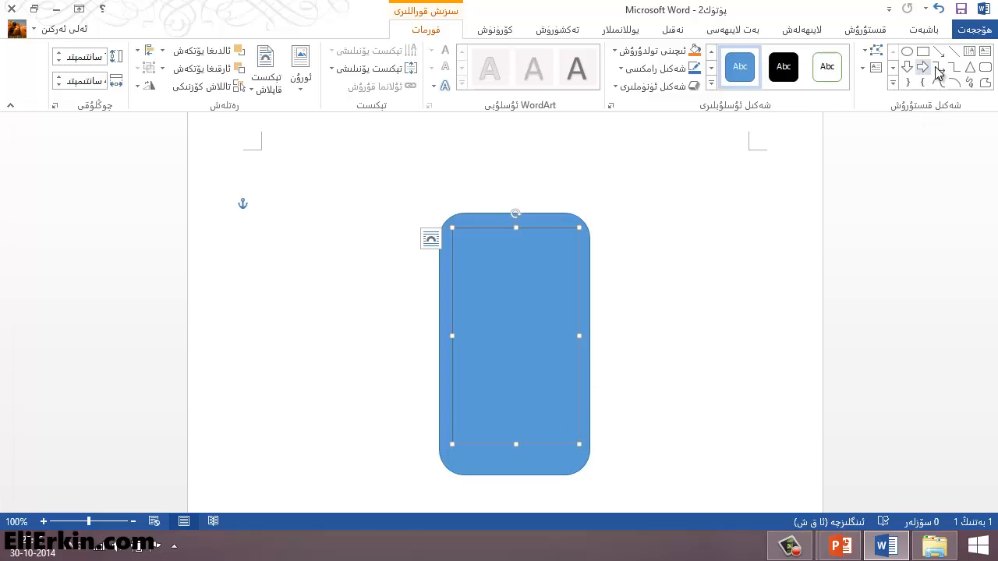
# - Draw a small rounded rectangle centred below the screen as the home button and shift the screen rectangle slightly to the left
pyautogui.click(985, 67)
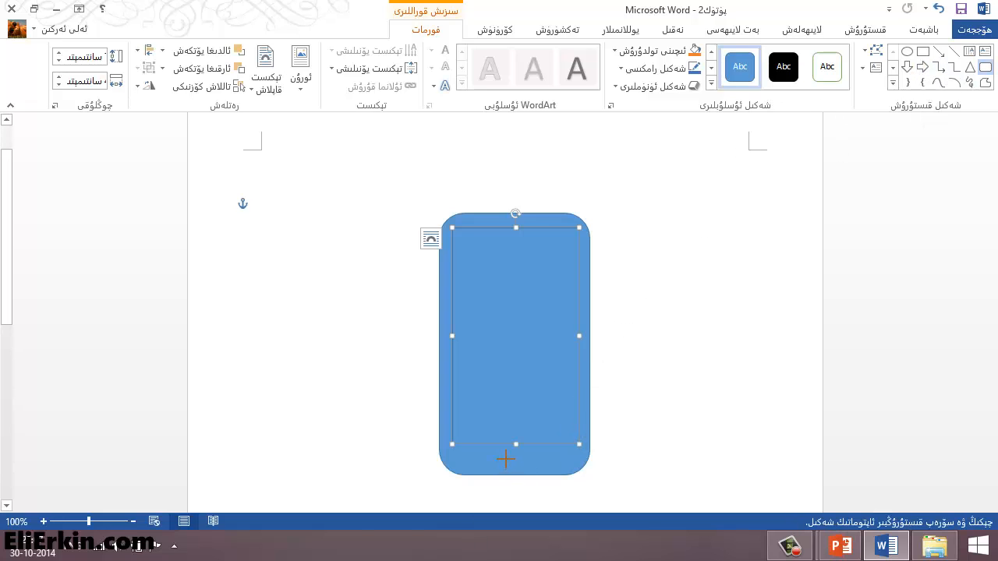
pyautogui.moveTo(502, 454); pyautogui.dragTo(524, 471)
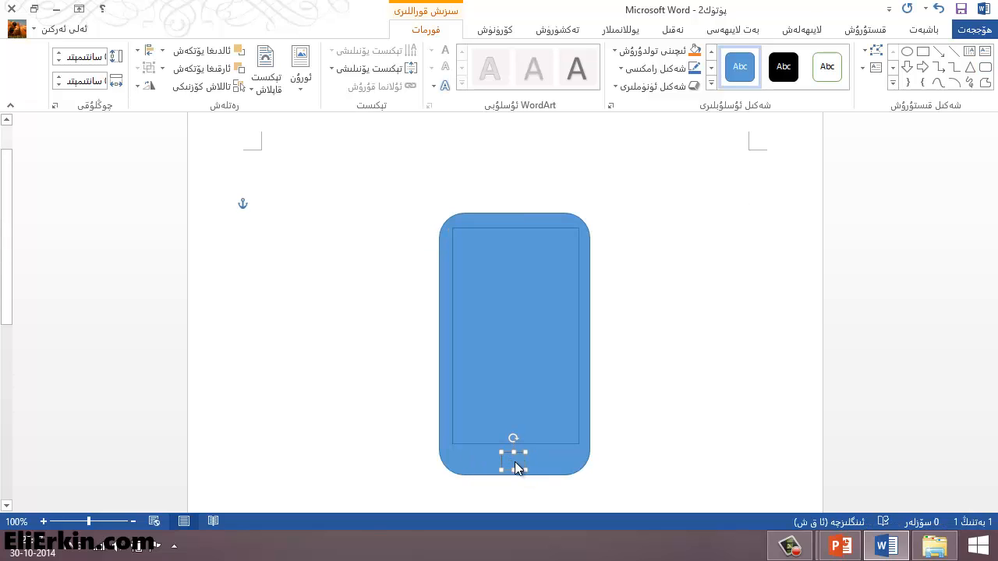
pyautogui.click(526, 360)
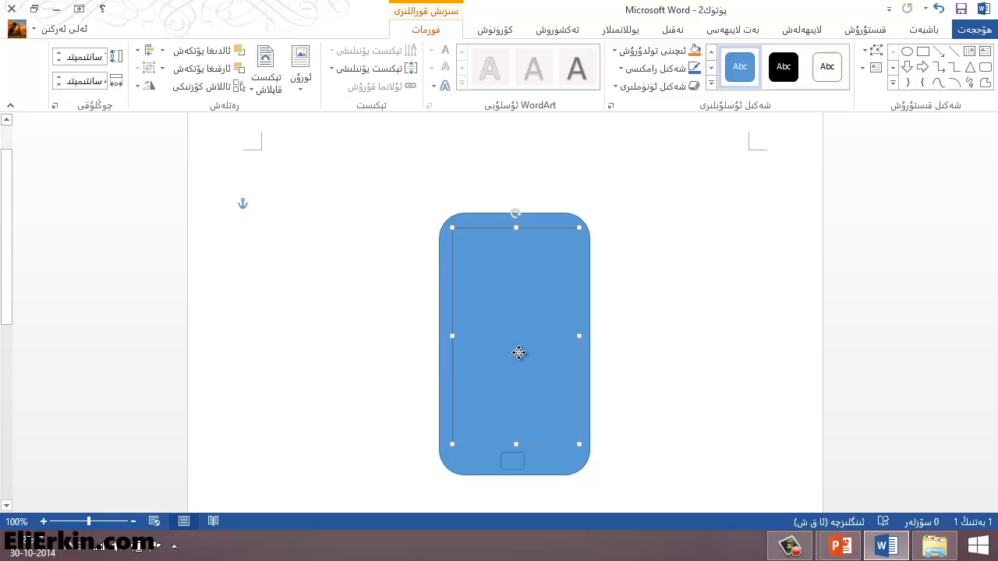
pyautogui.click(527, 363)
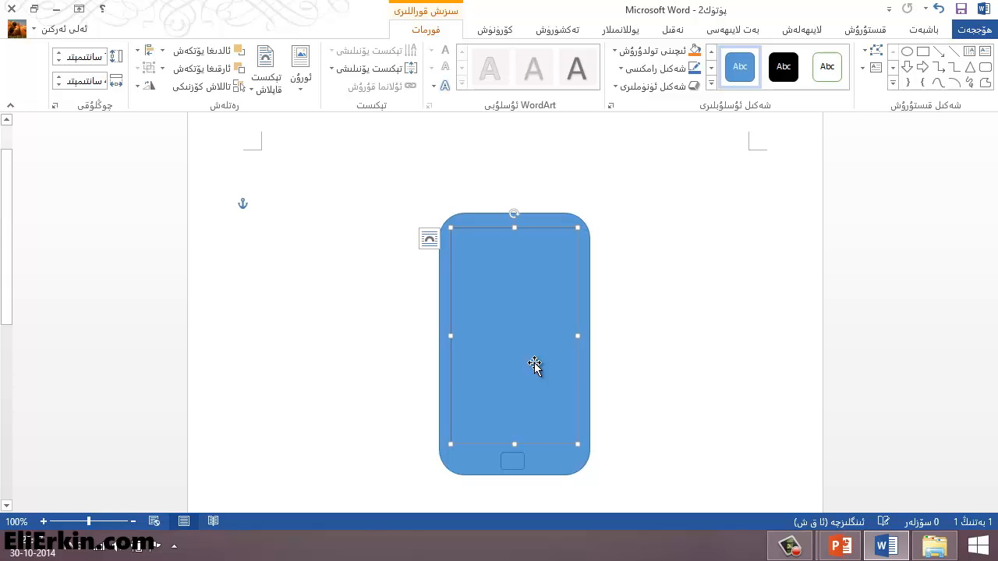
# - Fill the phone body with the lightest gray theme shade
pyautogui.click(568, 465)
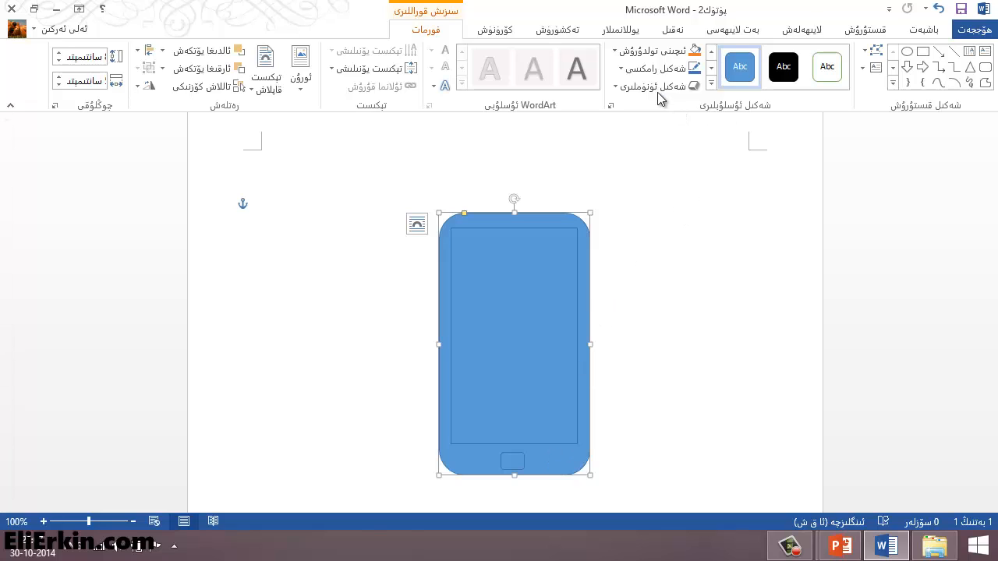
pyautogui.click(615, 52)
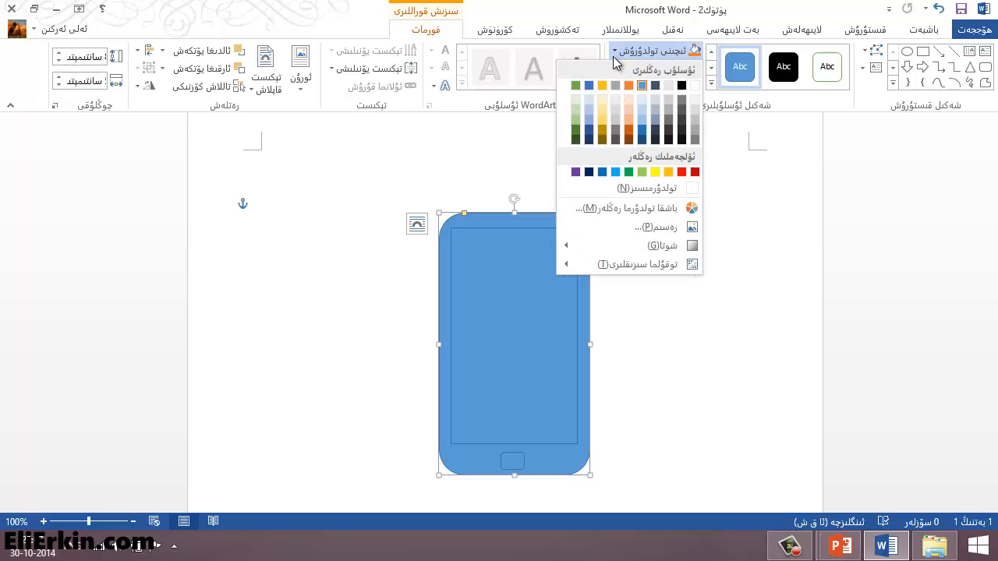
pyautogui.click(618, 99)
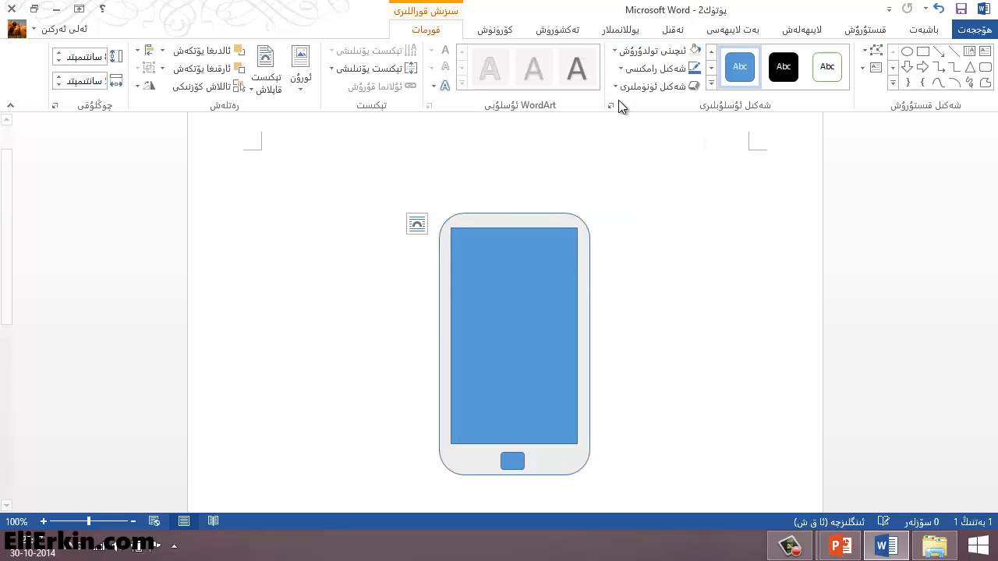
# - Fill the screen rectangle with dark gray, the lightest theme shade of black
pyautogui.click(559, 308)
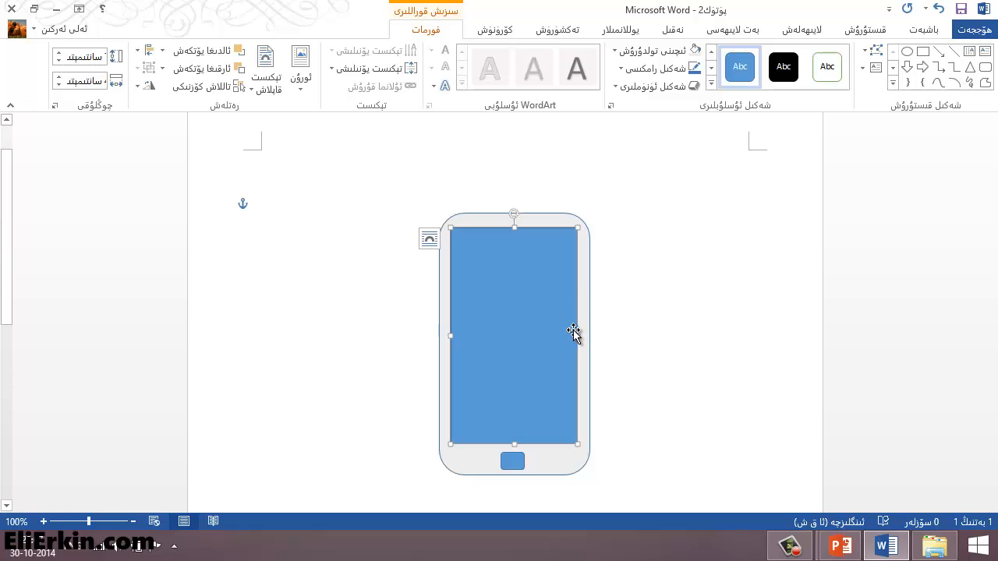
pyautogui.click(617, 53)
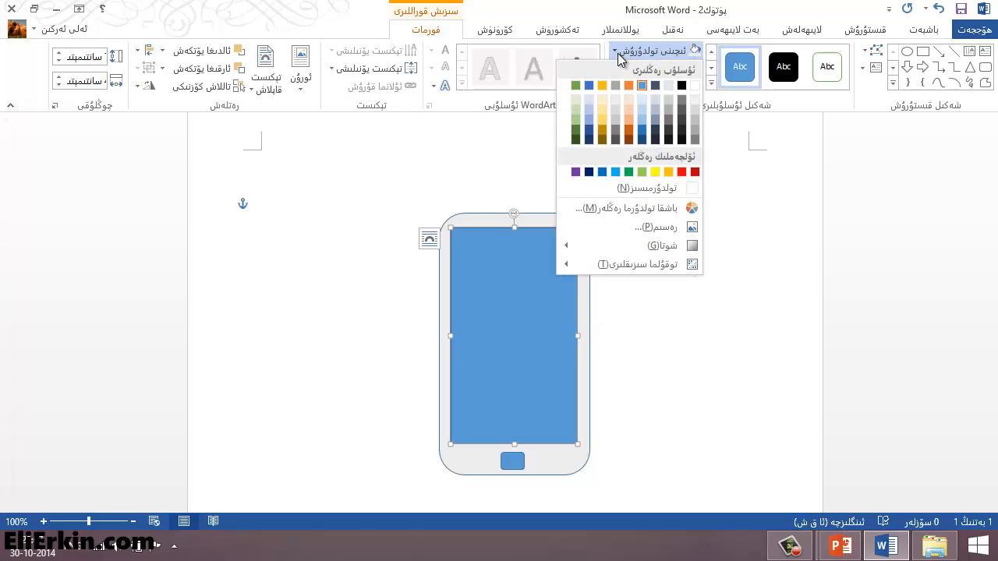
pyautogui.click(684, 96)
# - Fill the home button with a light gray theme shade slightly darker than the phone body and deselect it
pyautogui.click(562, 467)
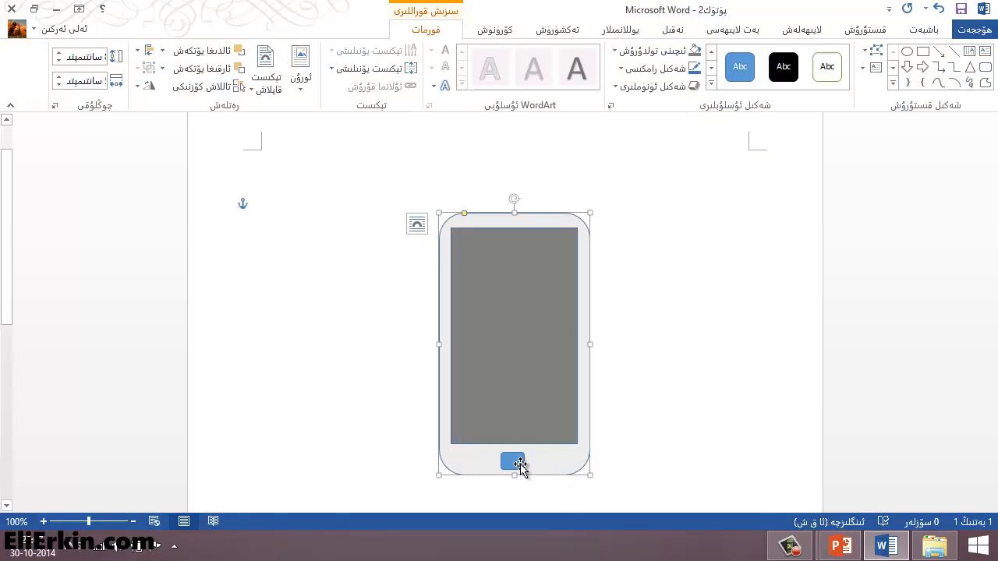
pyautogui.click(512, 461)
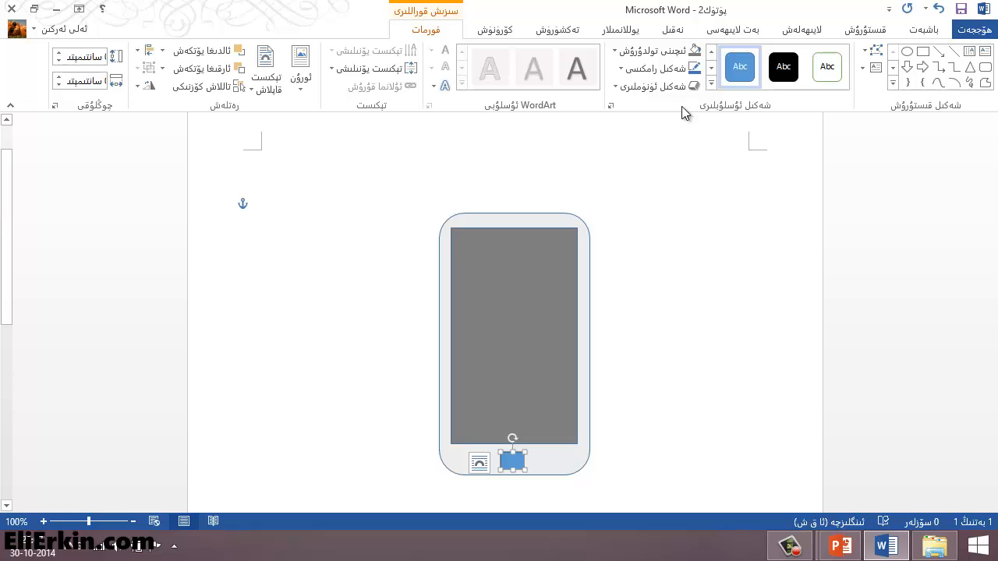
pyautogui.click(616, 51)
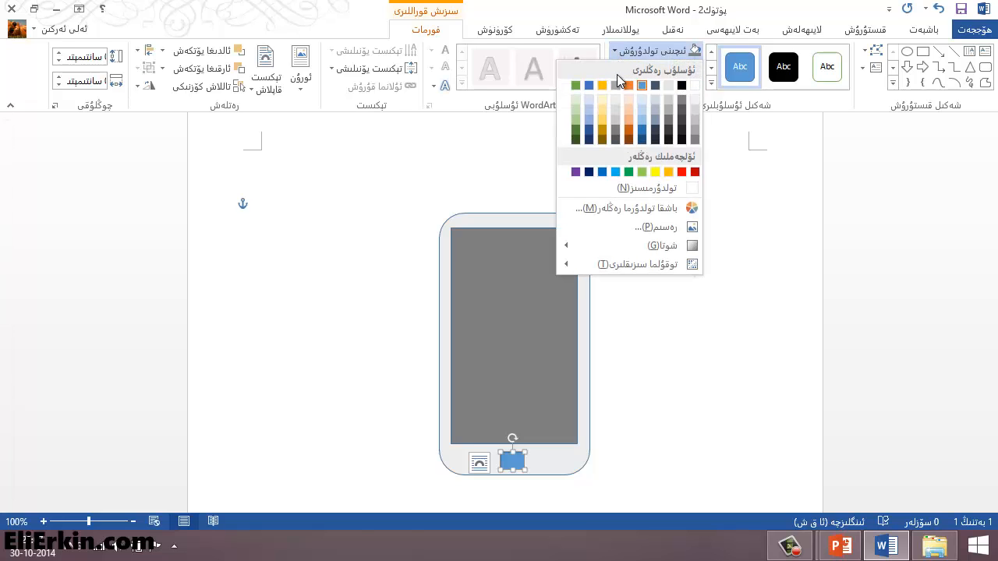
pyautogui.click(617, 109)
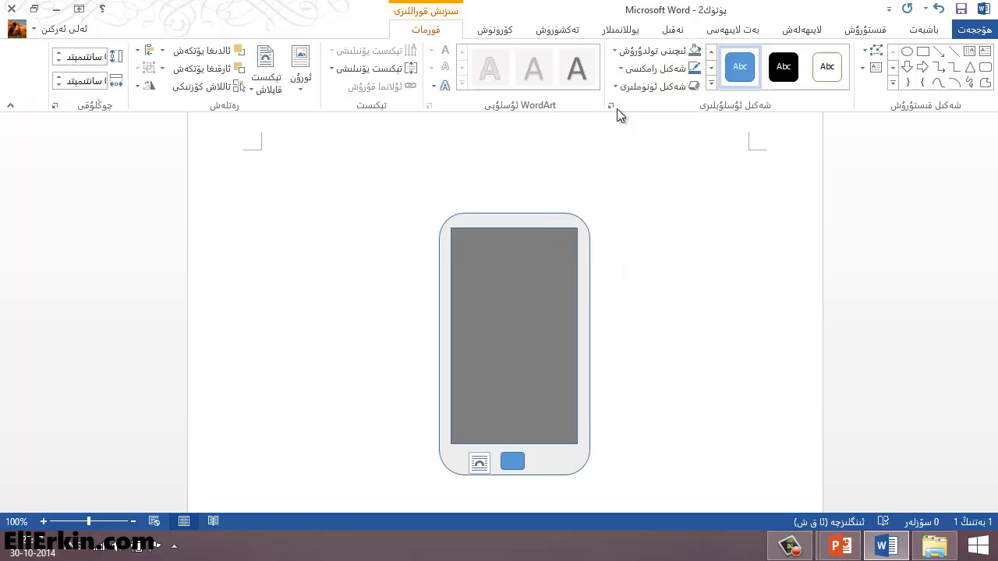
pyautogui.click(651, 394)
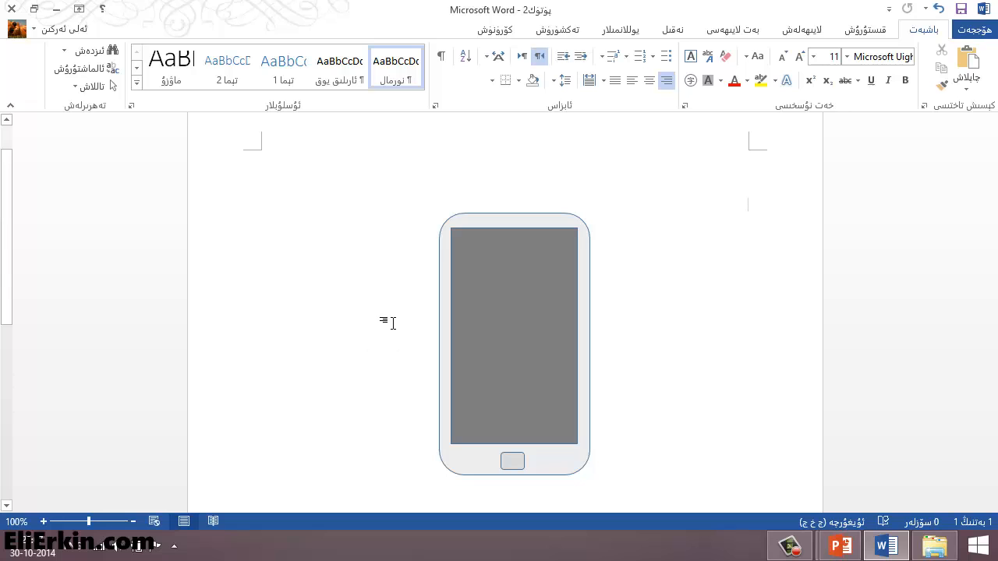
# - Select the screen, the phone body and the home button one after another to examine them as separate shapes
pyautogui.click(523, 302)
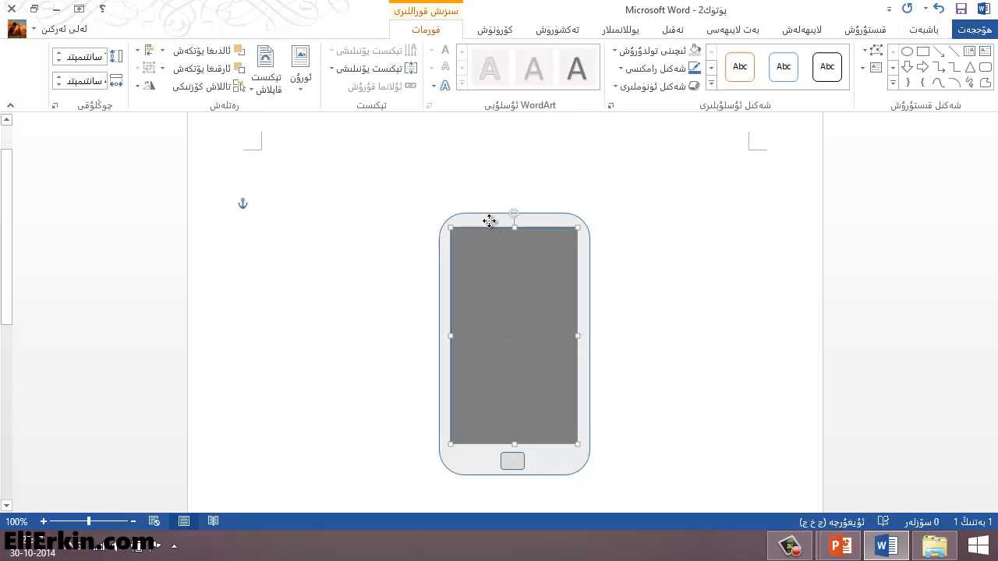
pyautogui.click(495, 269)
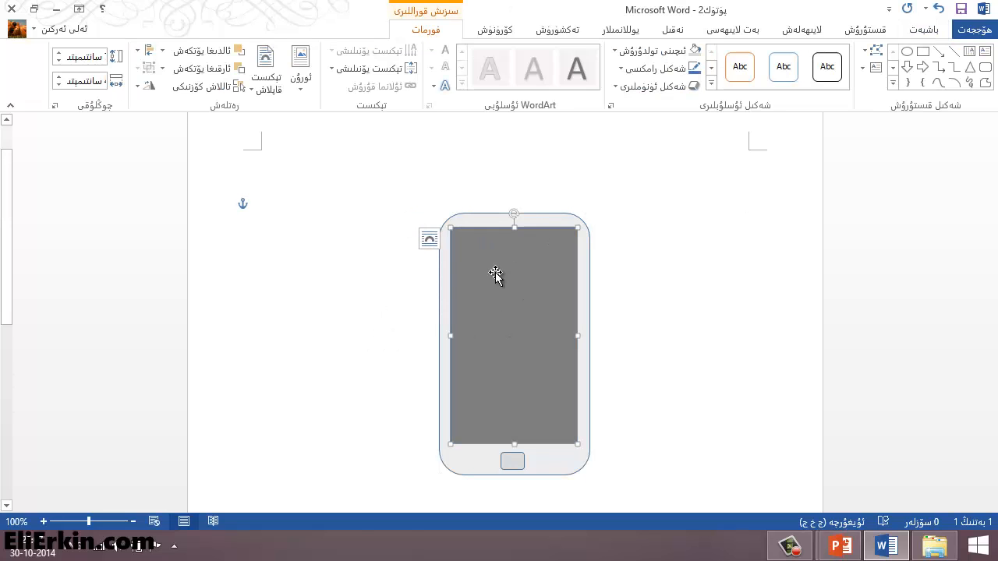
pyautogui.click(639, 338)
pyautogui.click(524, 335)
pyautogui.click(622, 296)
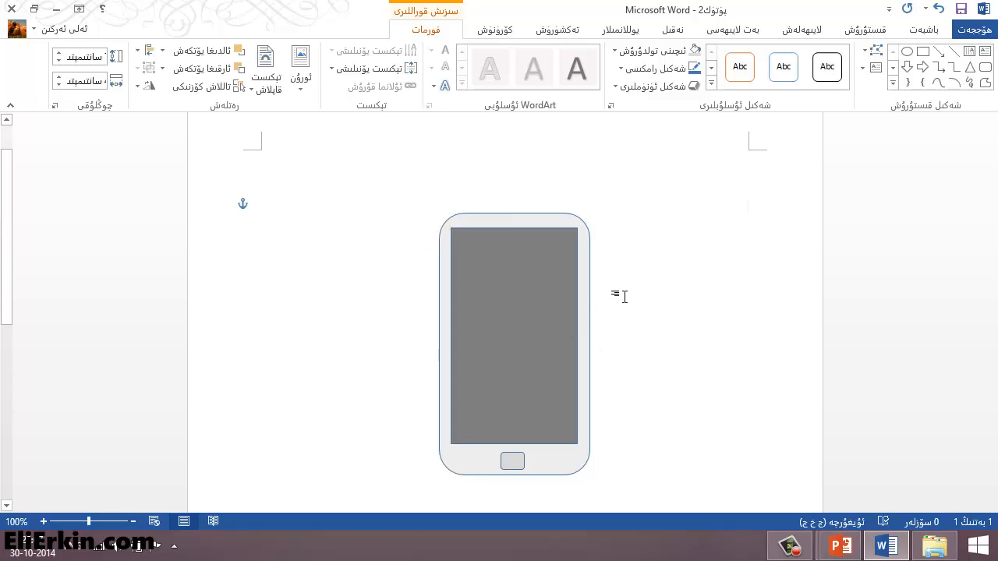
pyautogui.click(558, 329)
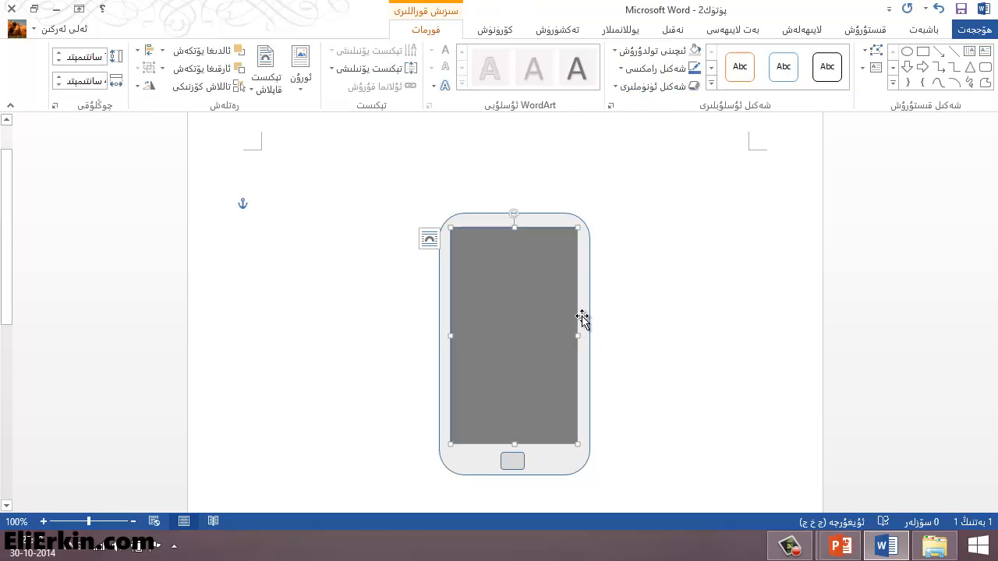
pyautogui.click(590, 307)
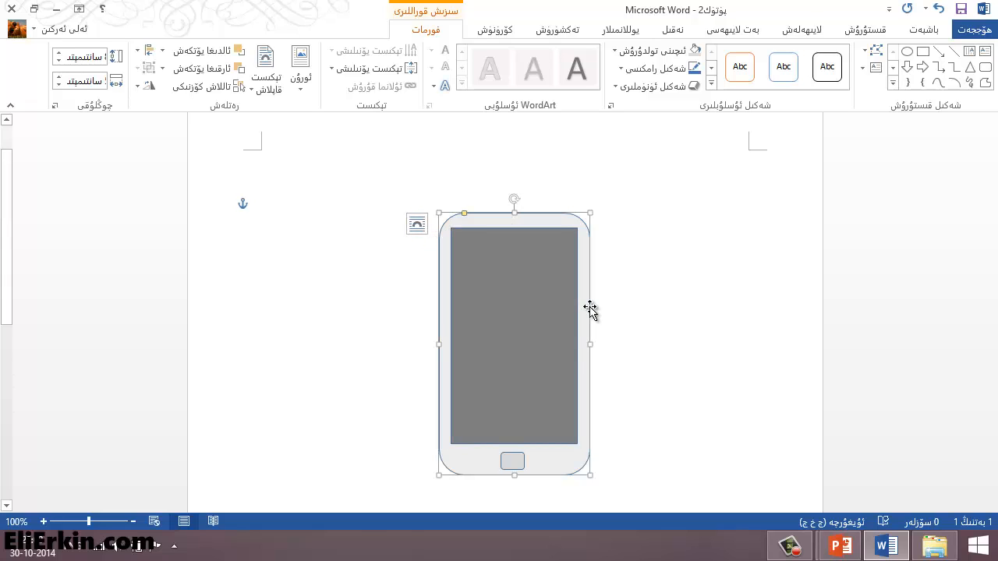
pyautogui.click(525, 306)
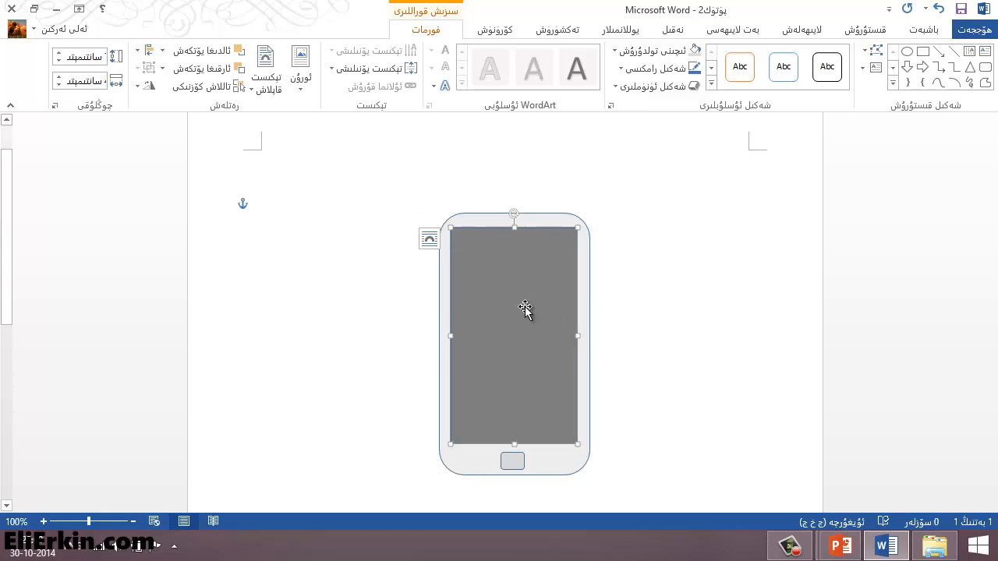
pyautogui.click(513, 463)
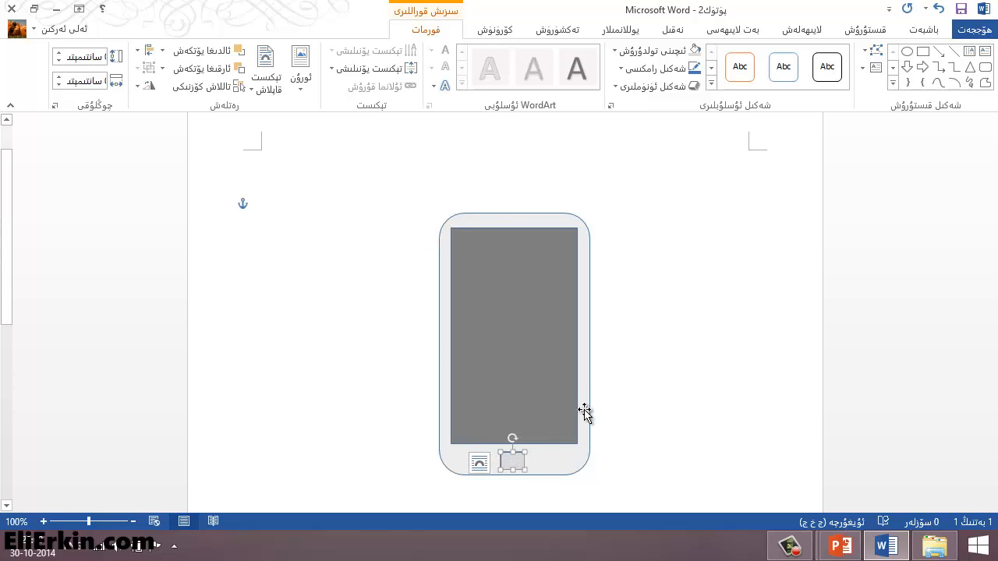
pyautogui.click(614, 358)
# - Try moving the screen rectangle partly off the left side of the phone body and undo the move
pyautogui.click(562, 354)
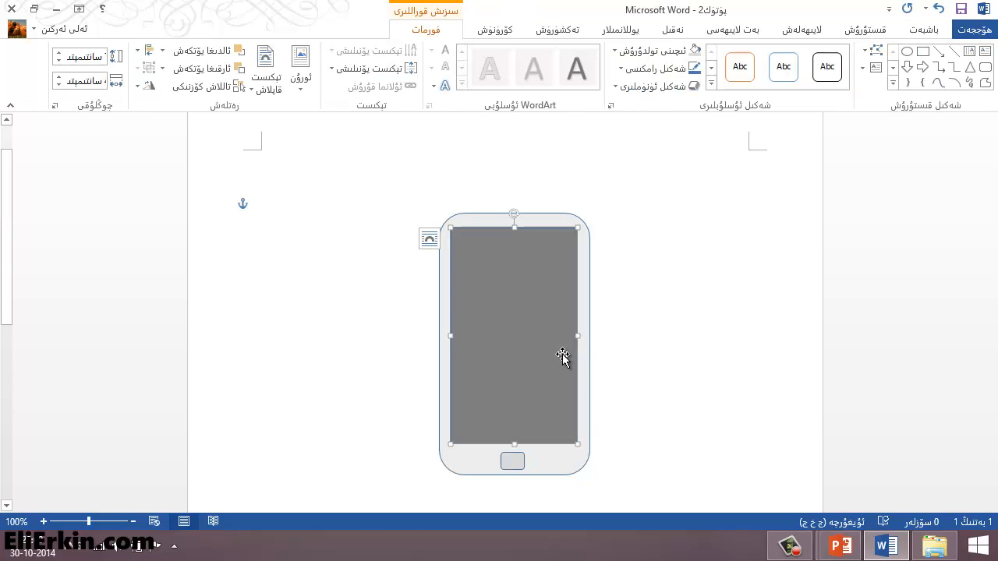
pyautogui.moveTo(530, 352); pyautogui.dragTo(423, 350)
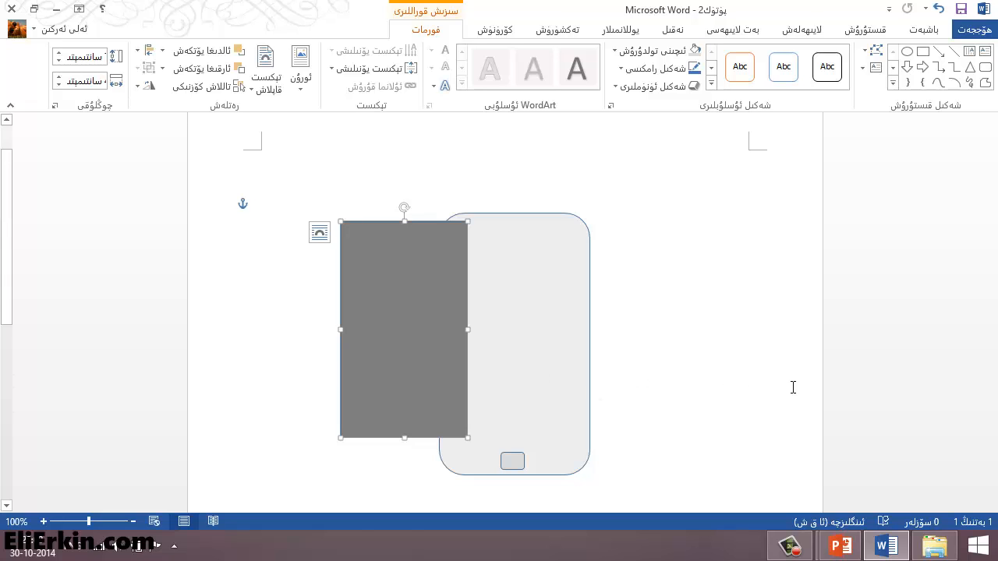
pyautogui.press('ctrl')
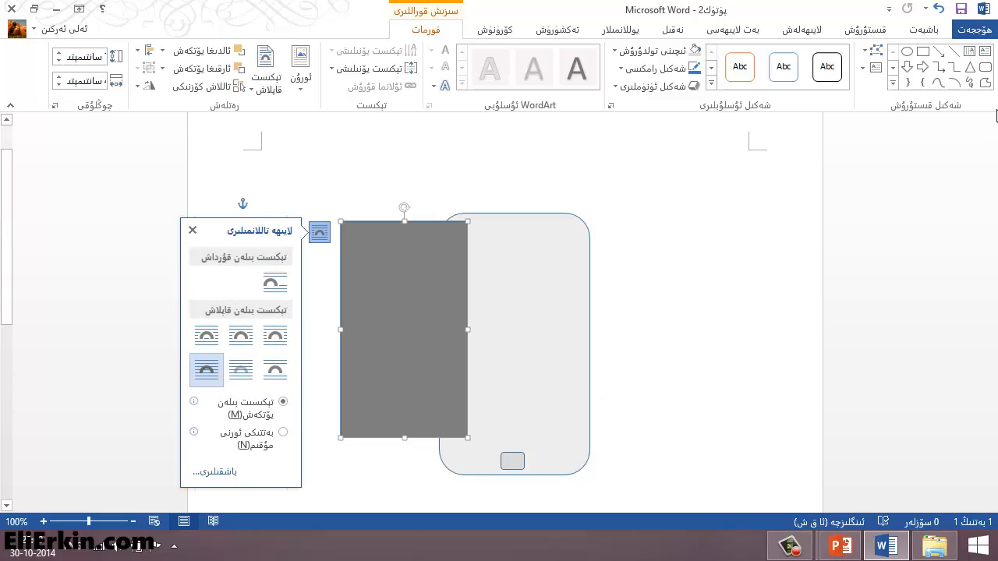
pyautogui.click(939, 9)
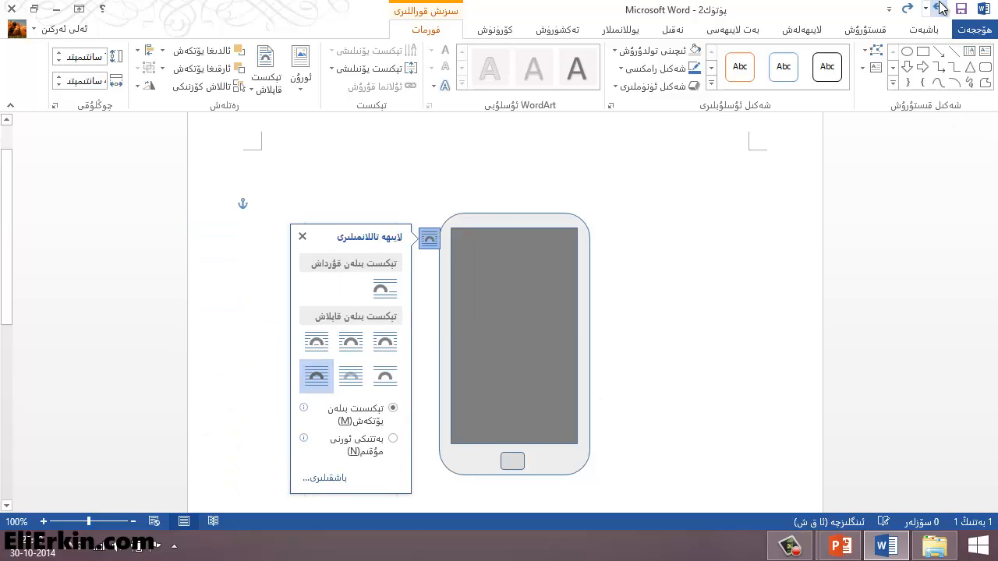
pyautogui.click(615, 287)
pyautogui.click(541, 272)
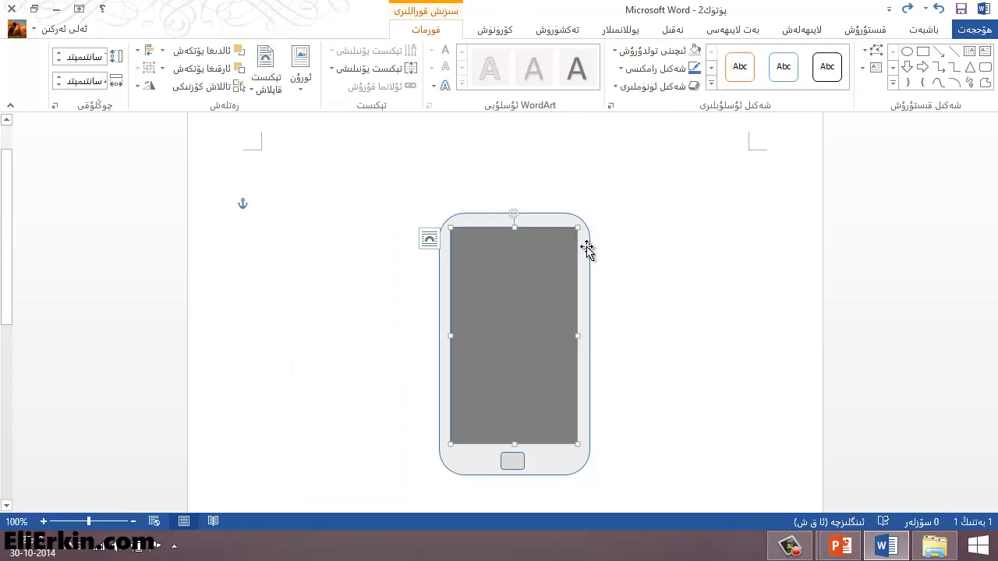
pyautogui.click(646, 293)
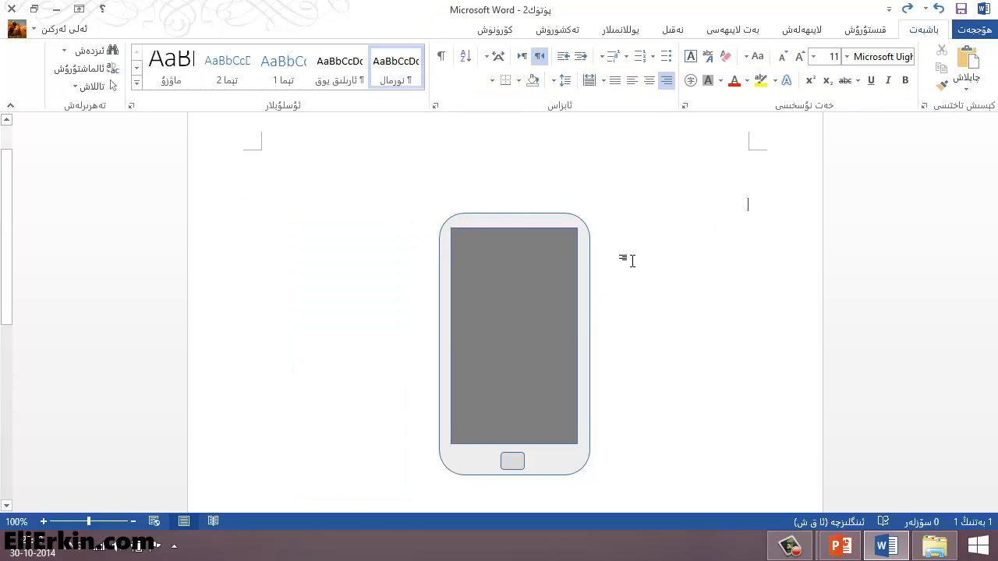
pyautogui.hotkey('alt', 'shift')
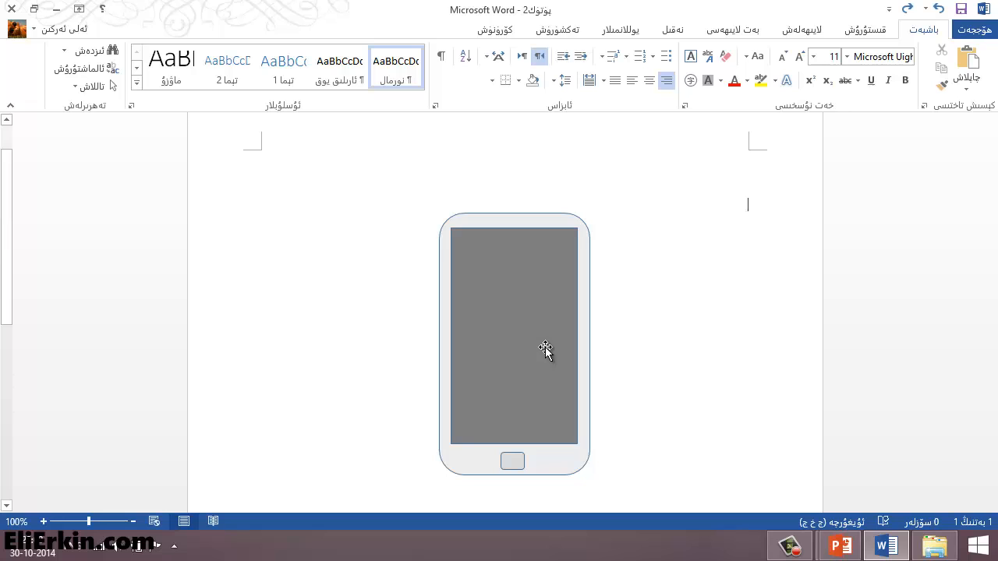
# - Group the phone body, screen and home button into one object and deselect it
pyautogui.click(569, 218)
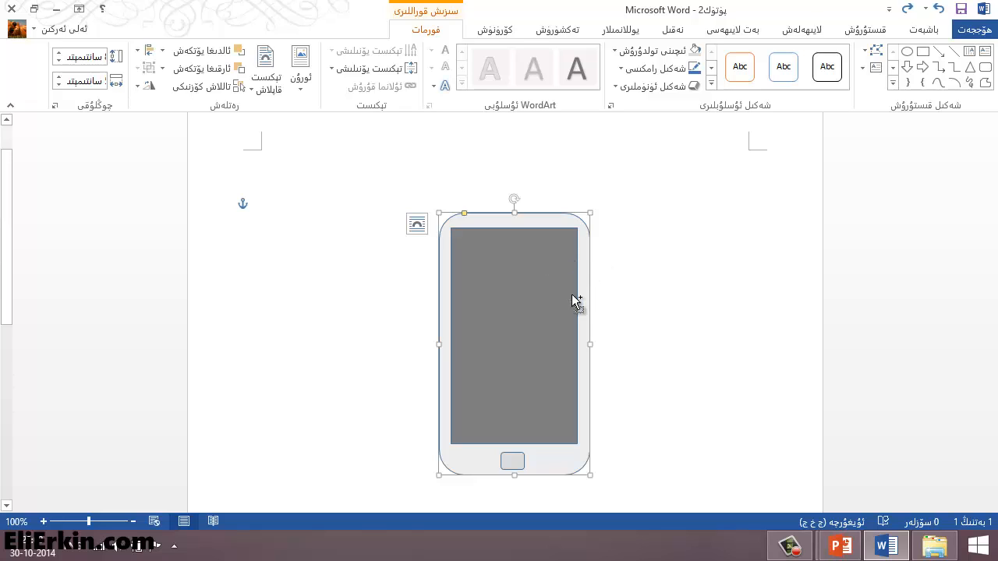
pyautogui.keyDown('shift'); pyautogui.click(572, 294); pyautogui.keyUp('shift')
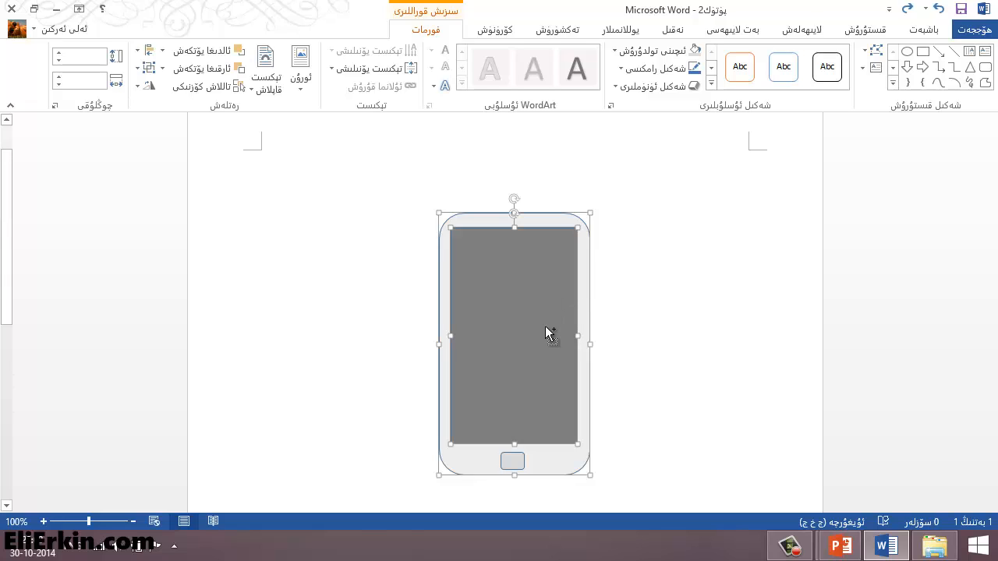
pyautogui.click(517, 462)
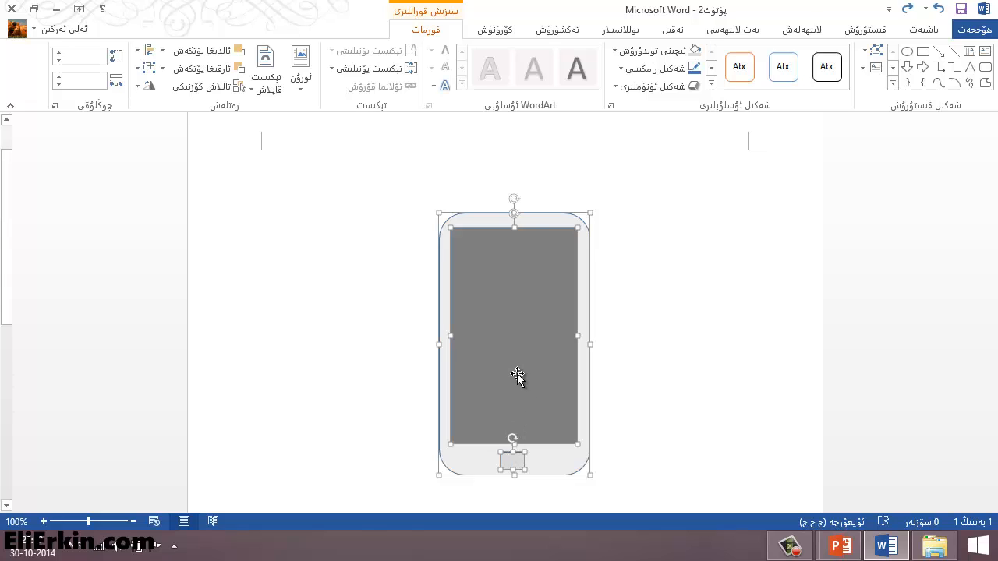
pyautogui.click(139, 71)
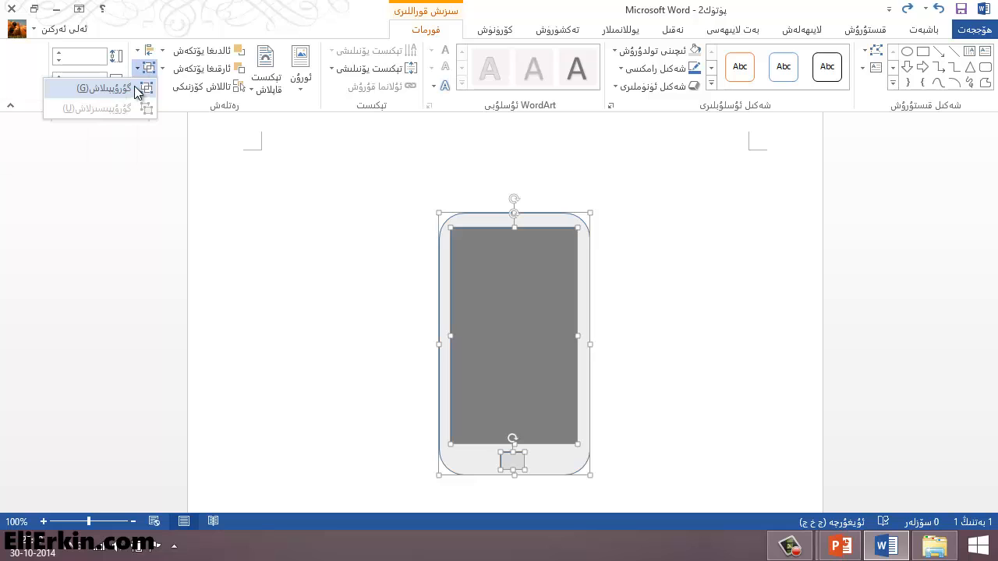
pyautogui.click(138, 91)
pyautogui.click(691, 377)
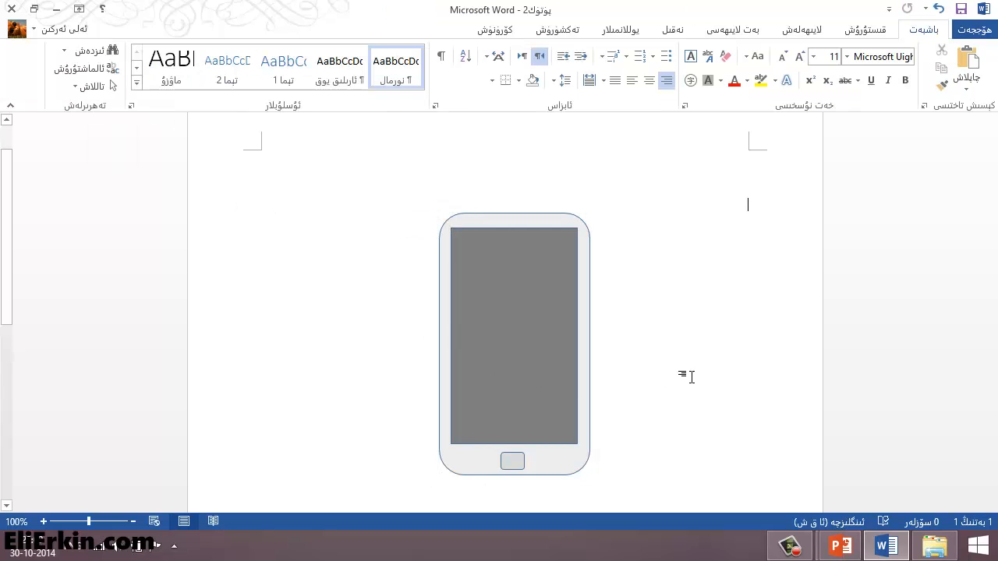
# - Examine the grouping options available for the grouped phone and leave it grouped
pyautogui.rightClick(580, 262)
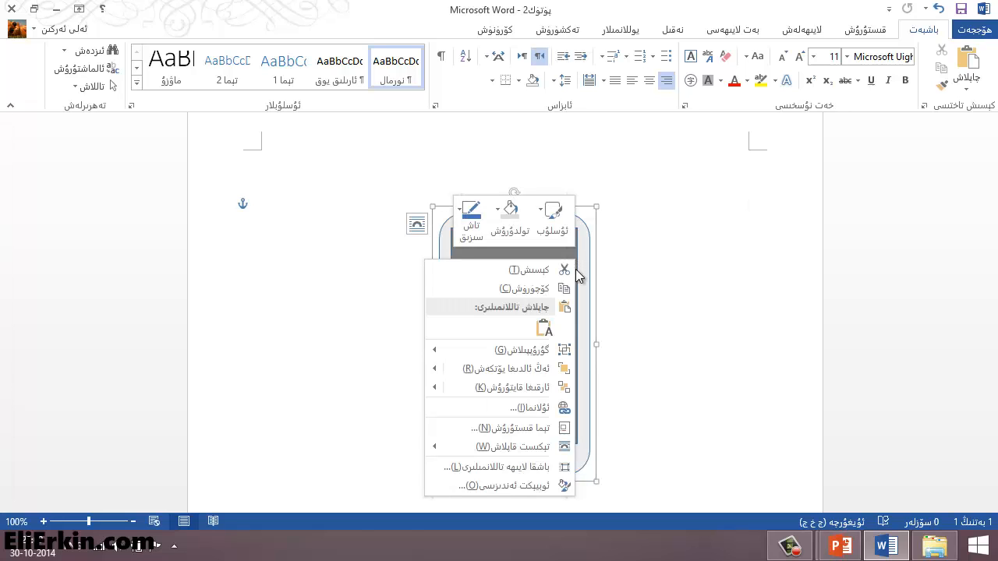
pyautogui.moveTo(537, 353)
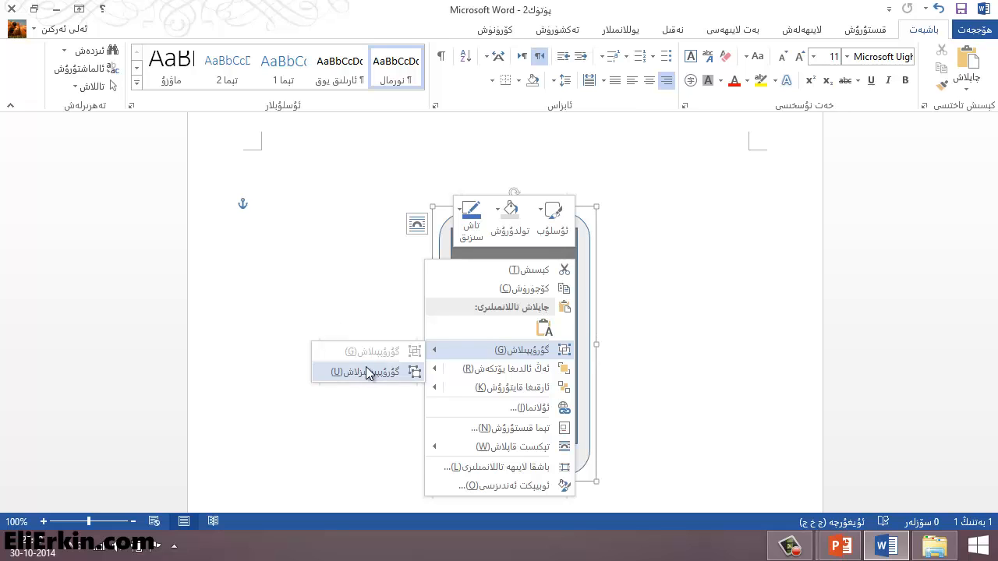
pyautogui.click(365, 281)
pyautogui.click(702, 318)
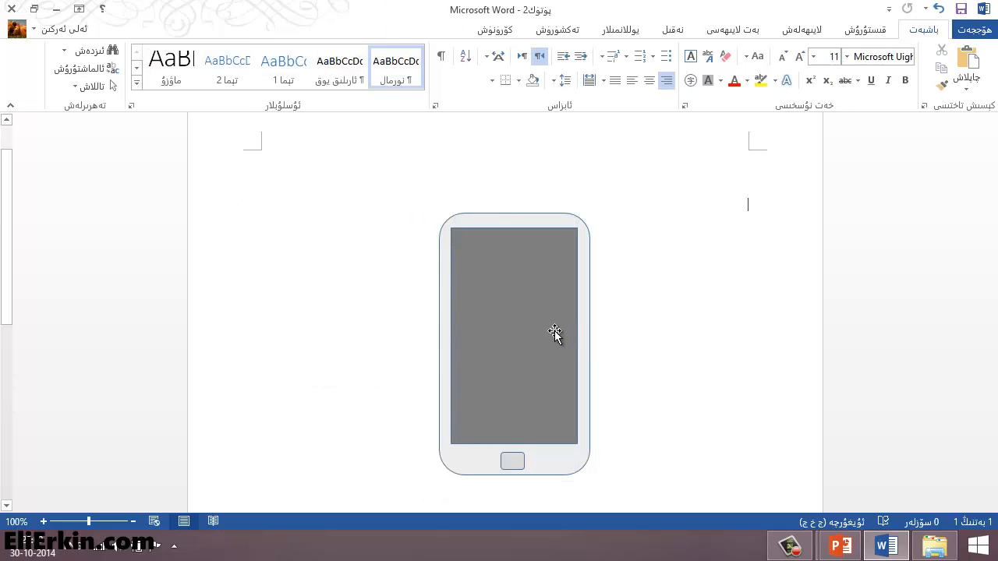
# - Move the grouped phone as one object slightly up and to the left, centering it on the page
pyautogui.moveTo(546, 333); pyautogui.dragTo(589, 343)
pyautogui.moveTo(506, 382)
pyautogui.mouseDown()
pyautogui.moveTo(473, 375)
pyautogui.moveTo(519, 374)
pyautogui.mouseUp()
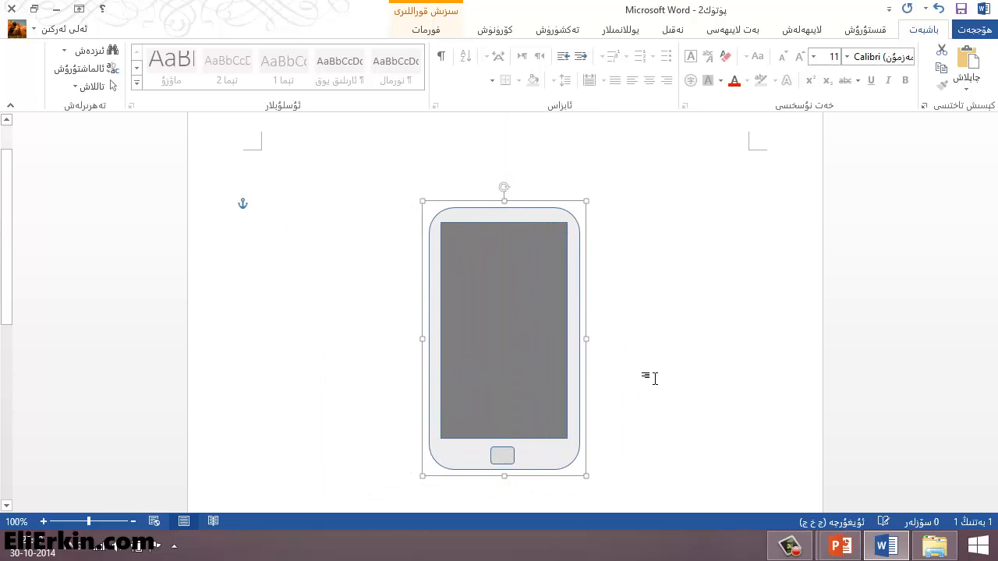
pyautogui.click(650, 379)
# - Select the grouped phone and the screen shape inside it in turn to examine how the group is selected
pyautogui.click(536, 367)
pyautogui.doubleClick(526, 352)
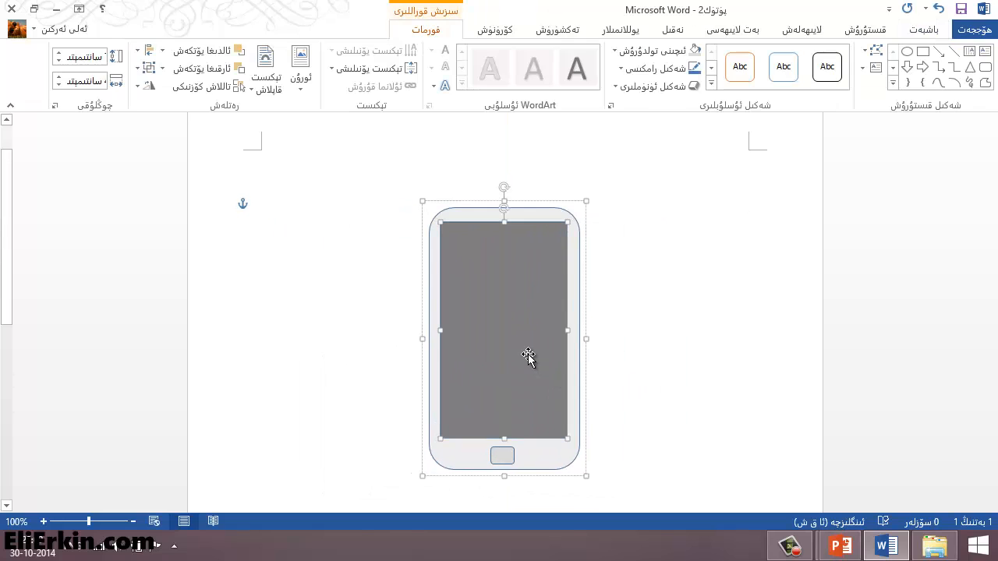
pyautogui.click(668, 353)
pyautogui.scroll(-3, 647, 337)
pyautogui.scroll(3, 646, 339)
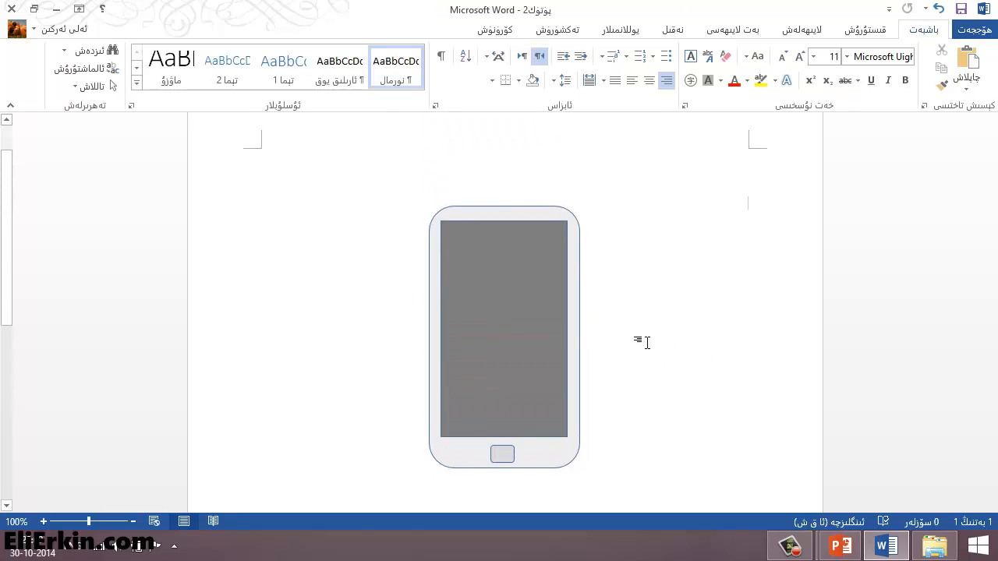
pyautogui.click(545, 314)
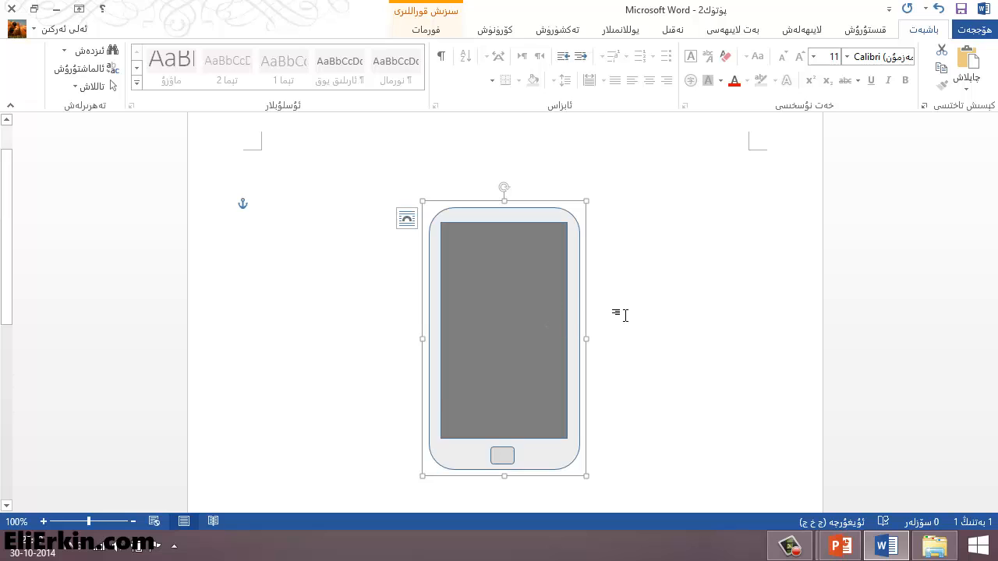
pyautogui.scroll(-3, 626, 314)
pyautogui.scroll(3, 628, 315)
pyautogui.scroll(1, 628, 315)
pyautogui.click(548, 319)
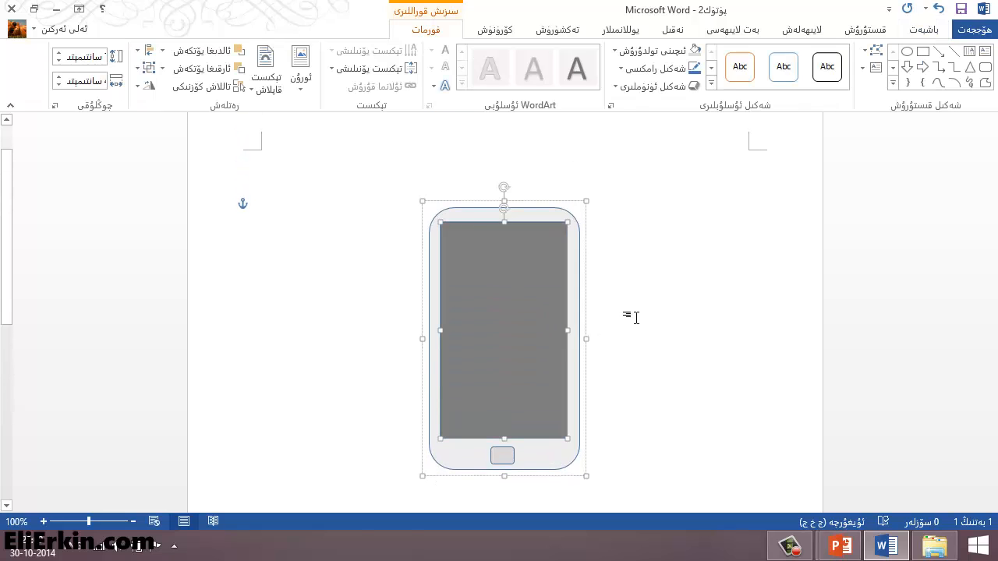
pyautogui.click(655, 316)
pyautogui.click(537, 319)
pyautogui.scroll(-1, 633, 339)
pyautogui.scroll(1, 631, 338)
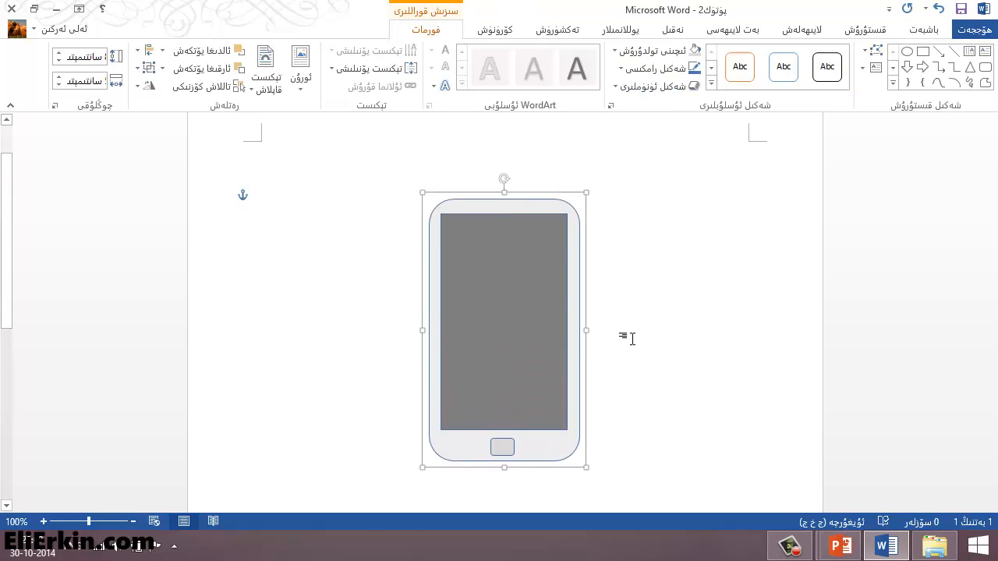
pyautogui.scroll(-3, 717, 281)
pyautogui.scroll(3, 713, 305)
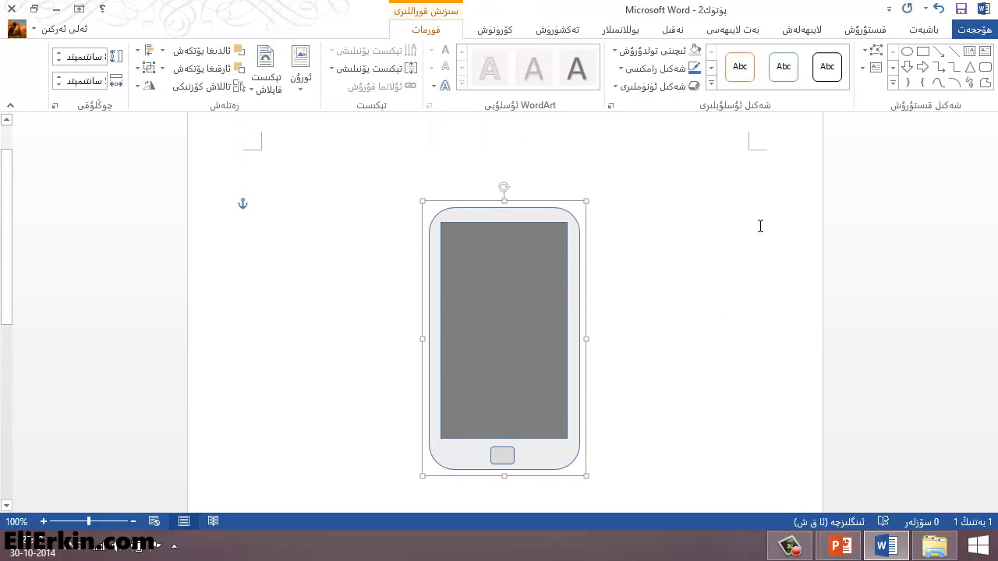
# - Add two empty paragraphs above the phone and insert a page break that pushes the phone onto the second page
pyautogui.click(729, 184)
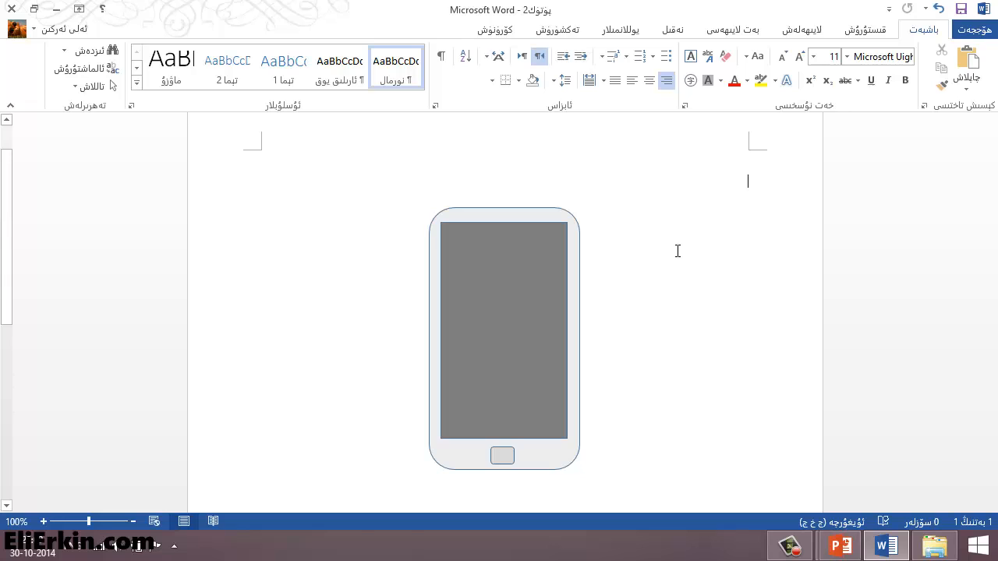
pyautogui.press('Return')
pyautogui.press('Return')
pyautogui.hotkey('alt', 'shift')
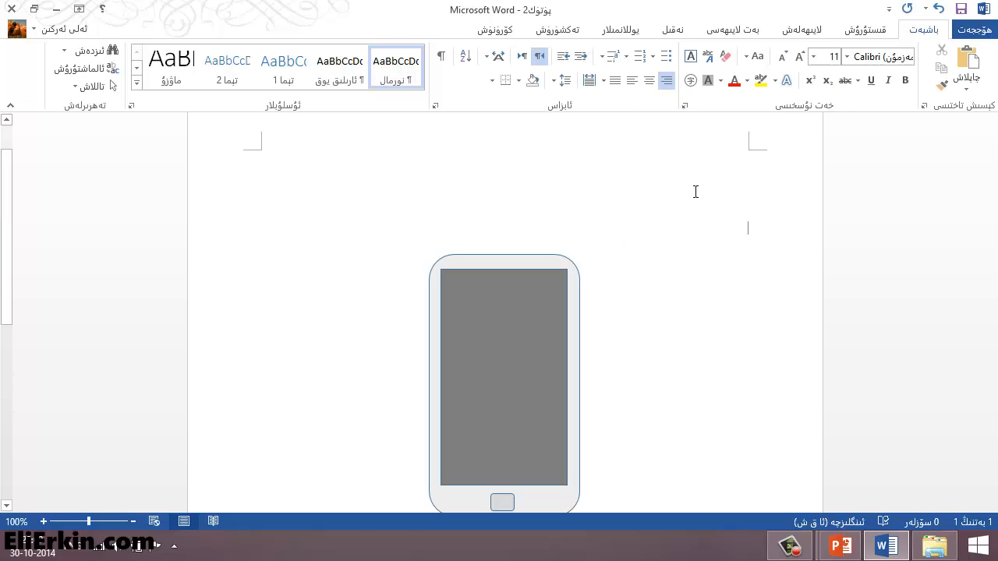
pyautogui.click(868, 30)
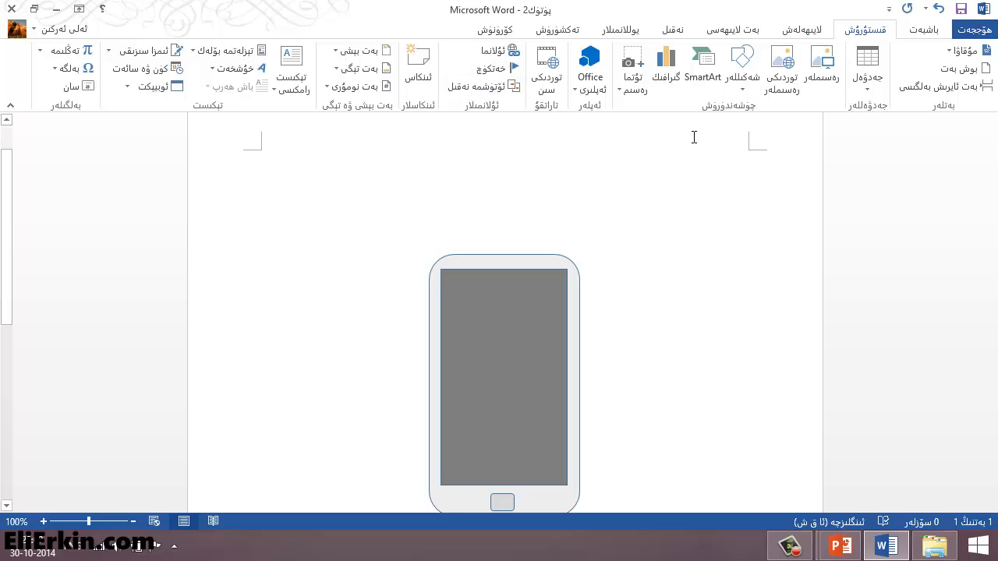
pyautogui.click(944, 85)
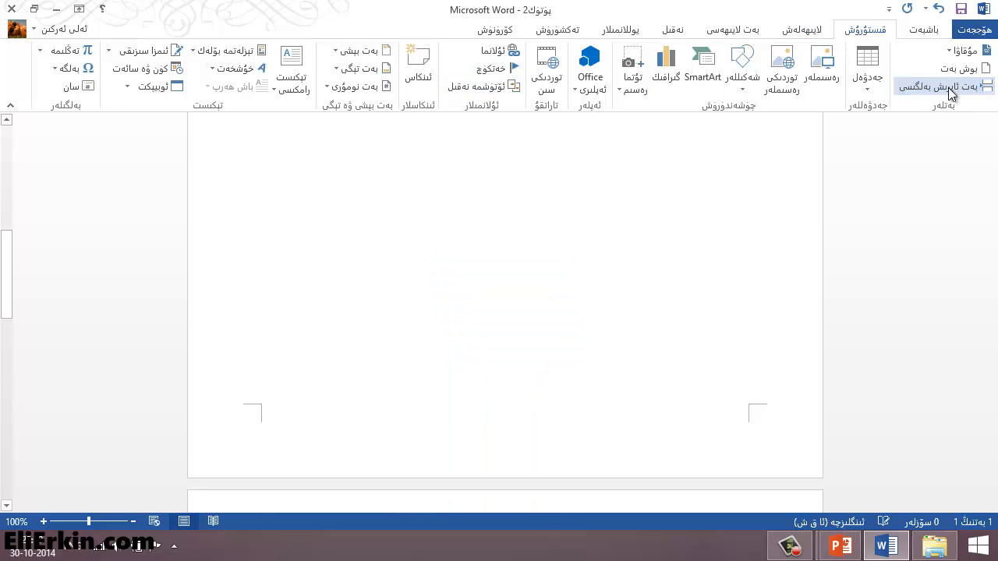
pyautogui.scroll(-6, 634, 236)
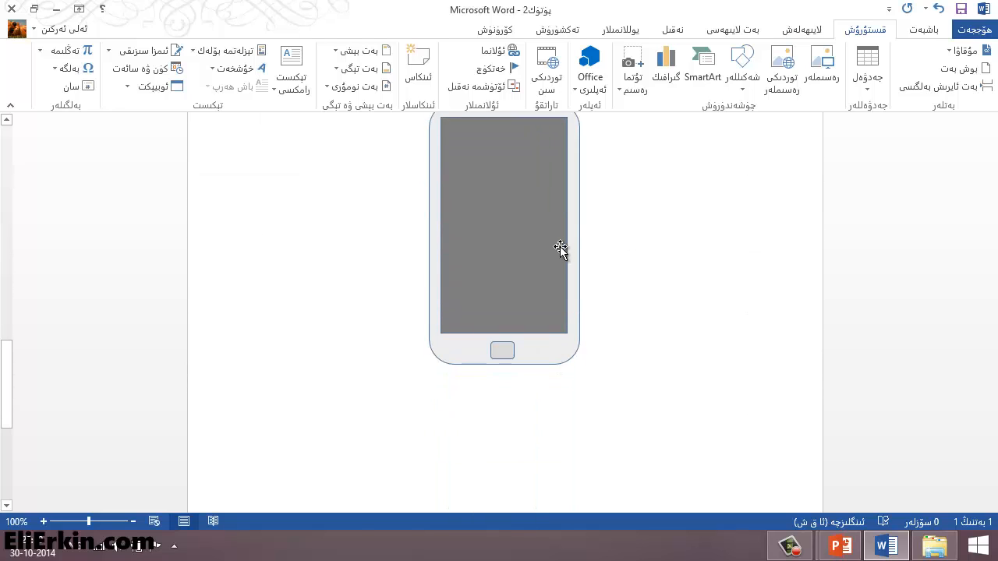
pyautogui.scroll(9, 558, 245)
pyautogui.scroll(9, 553, 233)
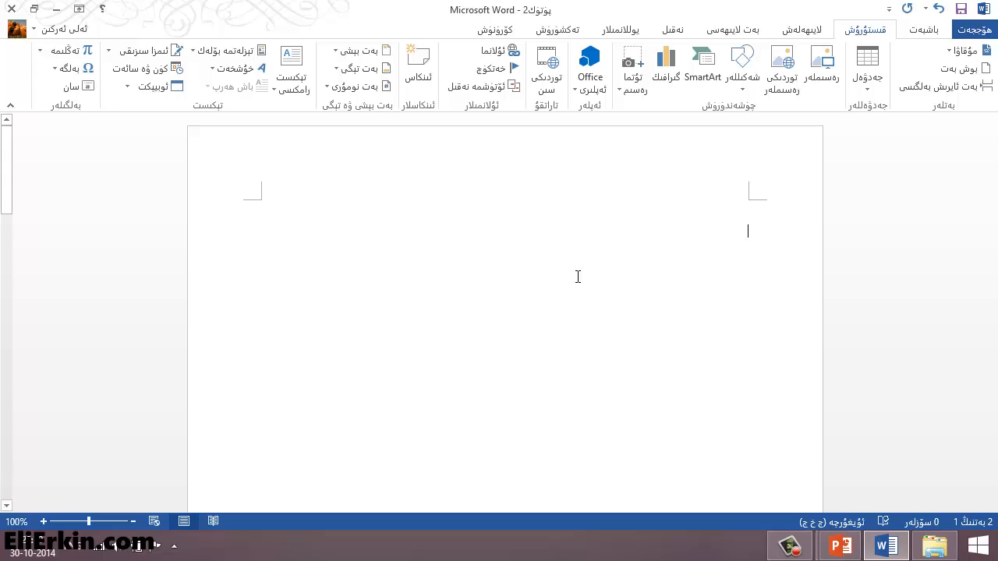
# - Add several empty paragraphs at the start of the blank first page and switch the input language
pyautogui.press('Return')
pyautogui.press('Return')
pyautogui.press('Return')
pyautogui.press('Return')
pyautogui.press('Return')
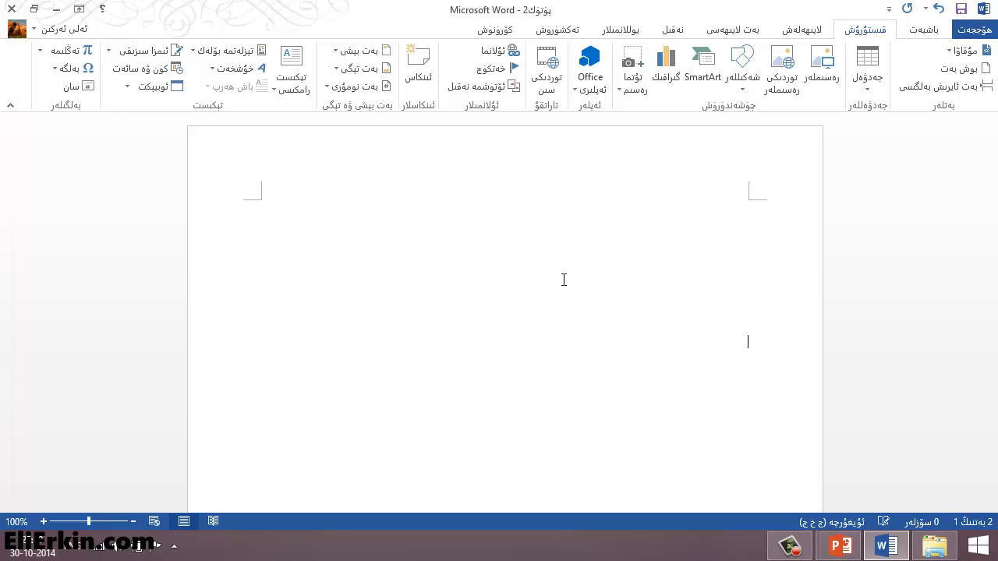
pyautogui.press('Return')
pyautogui.hotkey('alt', 'shift')
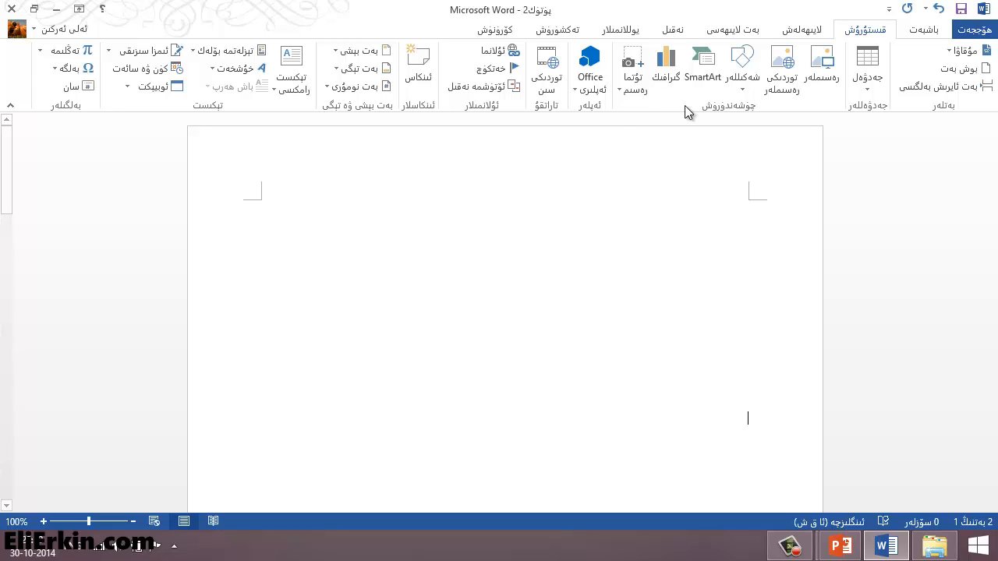
# - Draw a wide, low cylinder shape in the middle of the first page and shift it slightly down to center it
pyautogui.click(744, 90)
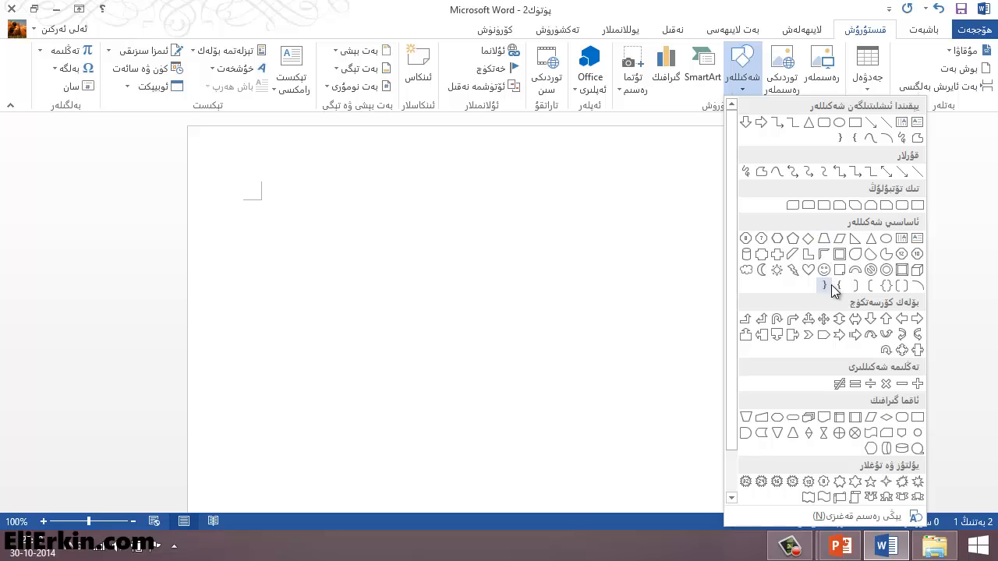
pyautogui.click(747, 256)
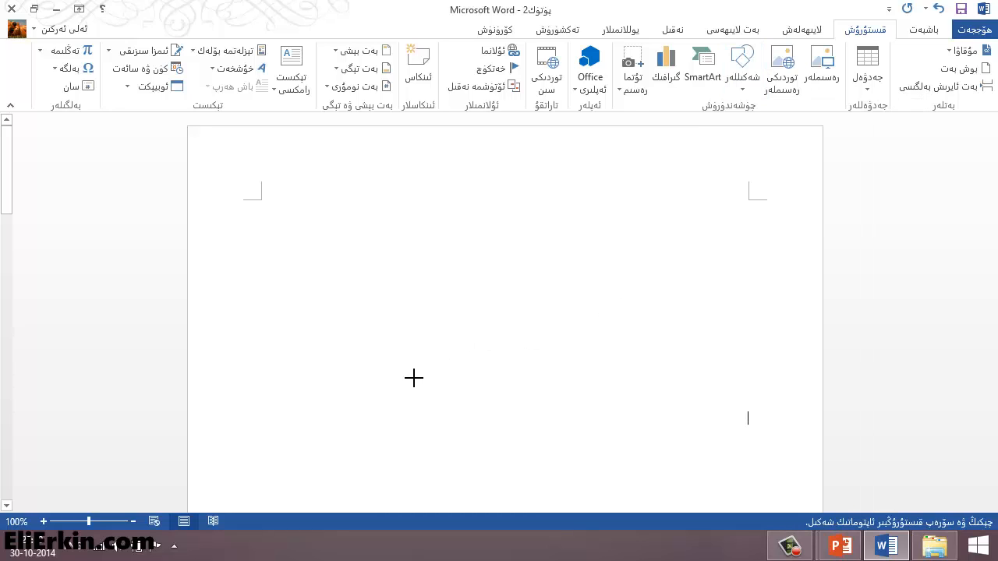
pyautogui.moveTo(411, 378)
pyautogui.mouseDown()
pyautogui.moveTo(447, 414)
pyautogui.moveTo(629, 437)
pyautogui.moveTo(620, 458)
pyautogui.mouseUp()
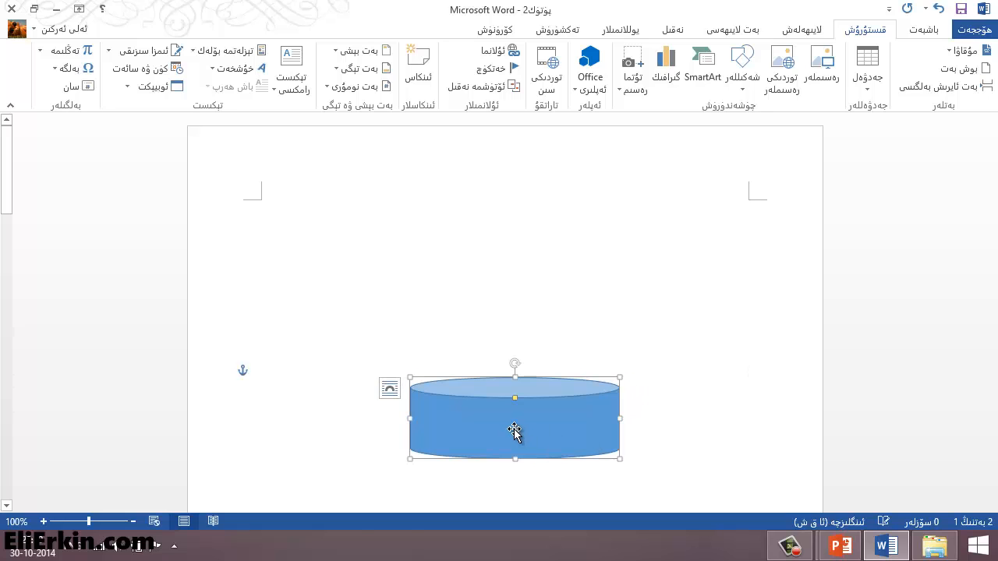
pyautogui.moveTo(515, 431)
pyautogui.mouseDown()
pyautogui.moveTo(497, 398)
pyautogui.moveTo(479, 403)
pyautogui.moveTo(511, 442)
pyautogui.mouseUp()
pyautogui.click(589, 294)
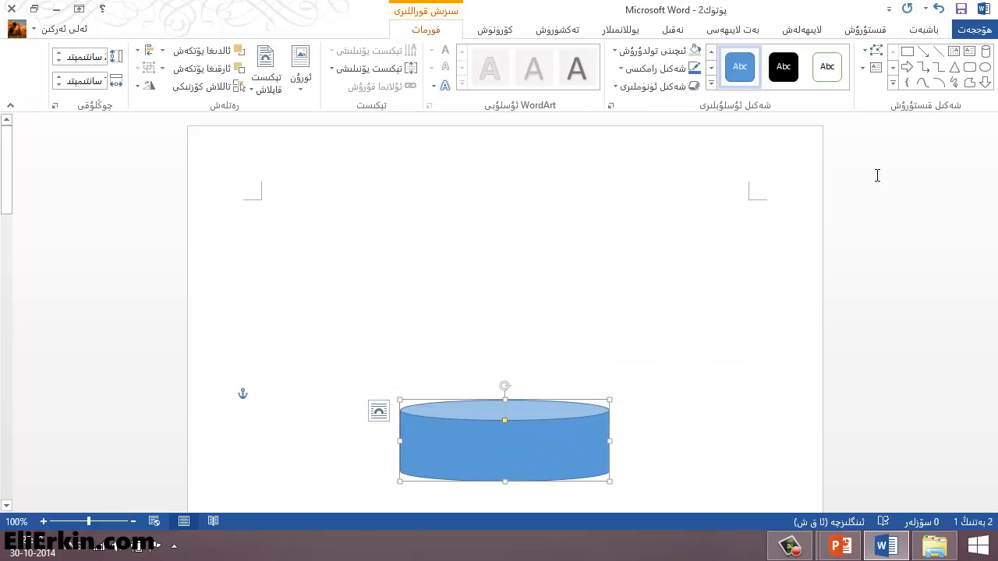
# - Draw a wide rectangle just above the cylinder and center it over the cylinder
pyautogui.click(907, 52)
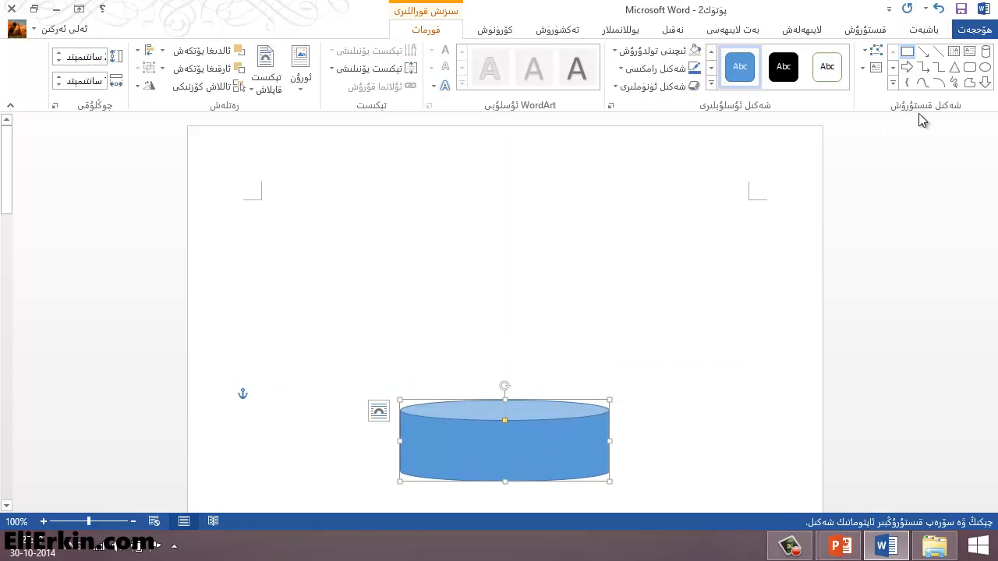
pyautogui.moveTo(386, 316); pyautogui.dragTo(609, 378)
pyautogui.moveTo(554, 358); pyautogui.dragTo(564, 357)
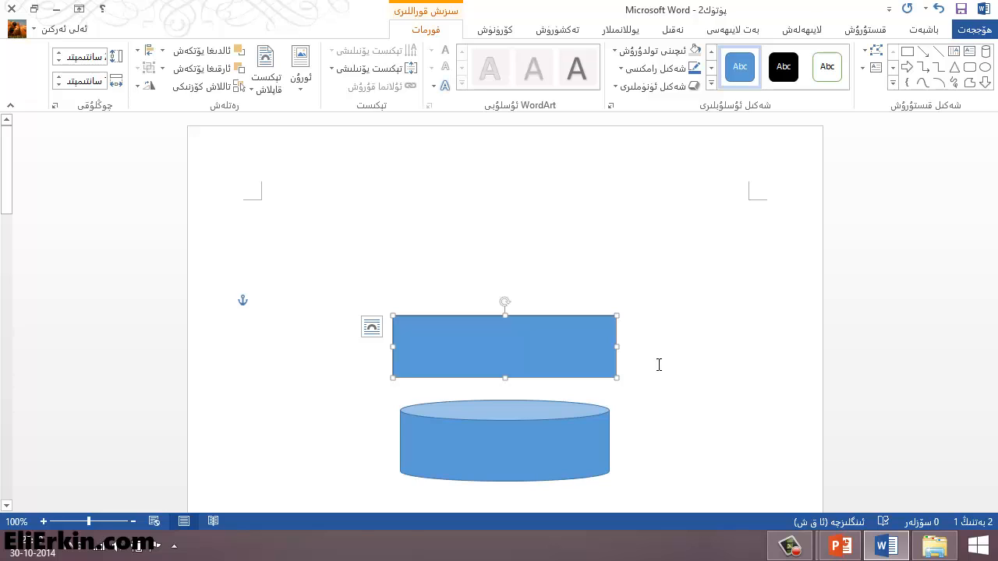
# - Draw a second wide rectangle above the first one and align its left edge with the rectangle below
pyautogui.click(906, 51)
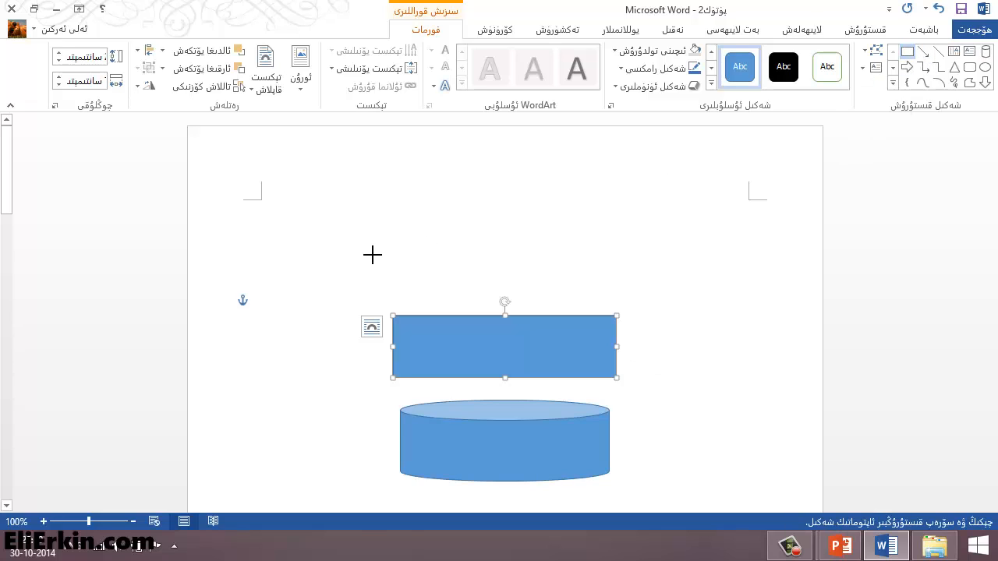
pyautogui.moveTo(382, 241)
pyautogui.mouseDown()
pyautogui.moveTo(468, 276)
pyautogui.moveTo(623, 294)
pyautogui.moveTo(574, 281)
pyautogui.moveTo(618, 268)
pyautogui.mouseUp()
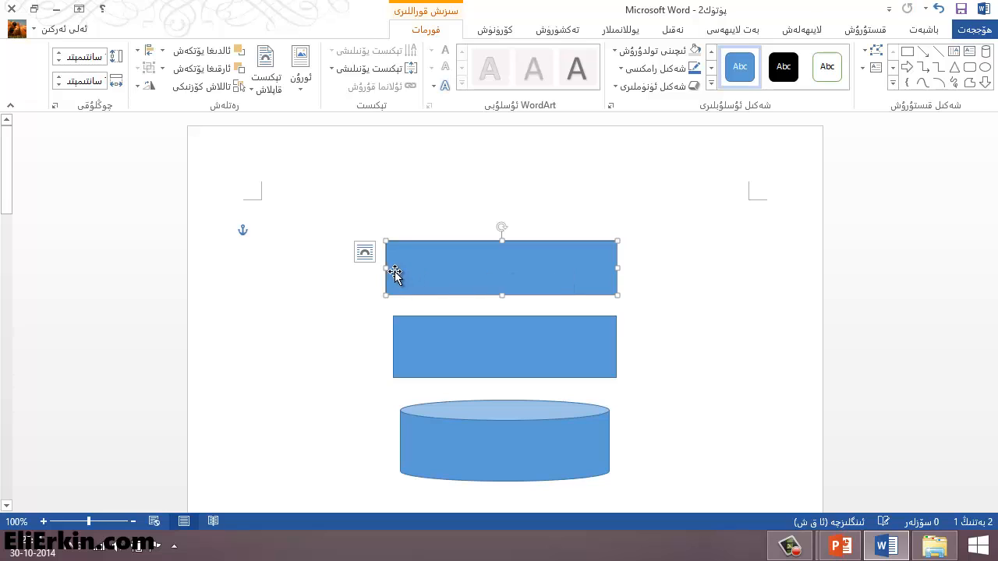
pyautogui.moveTo(383, 268); pyautogui.dragTo(393, 268)
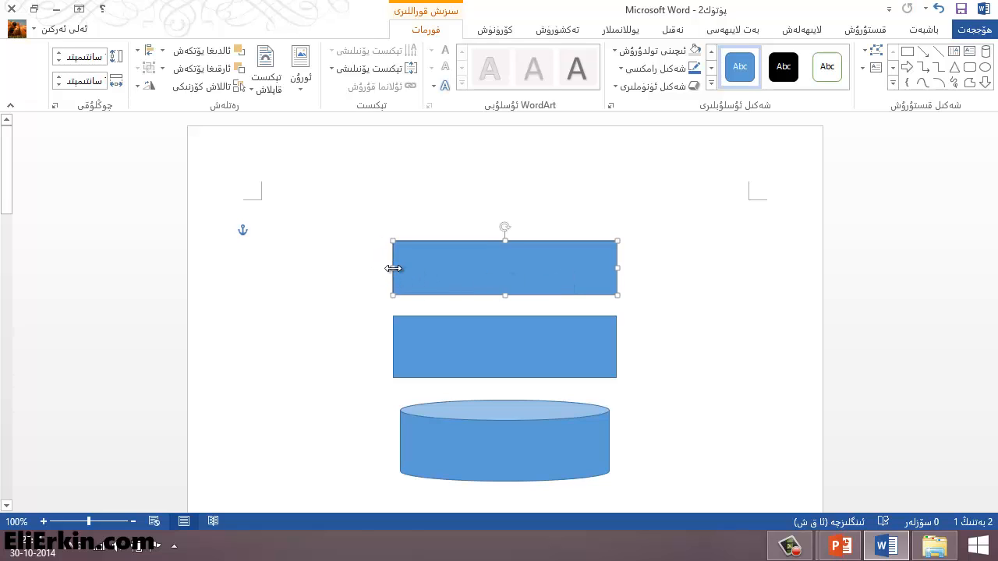
pyautogui.click(329, 295)
# - Widen the cylinder on both sides to match the width of the rectangles above it
pyautogui.click(488, 285)
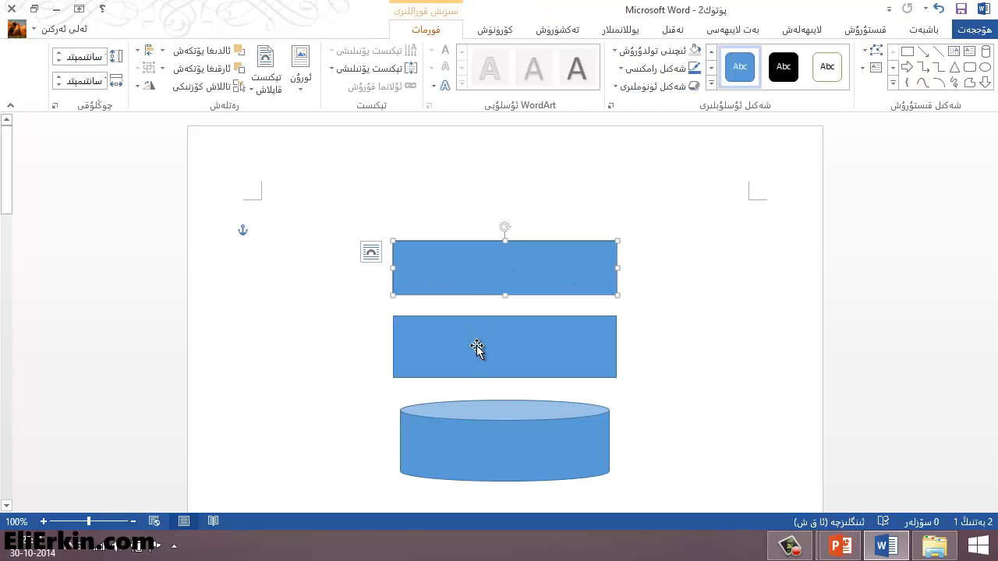
pyautogui.click(499, 458)
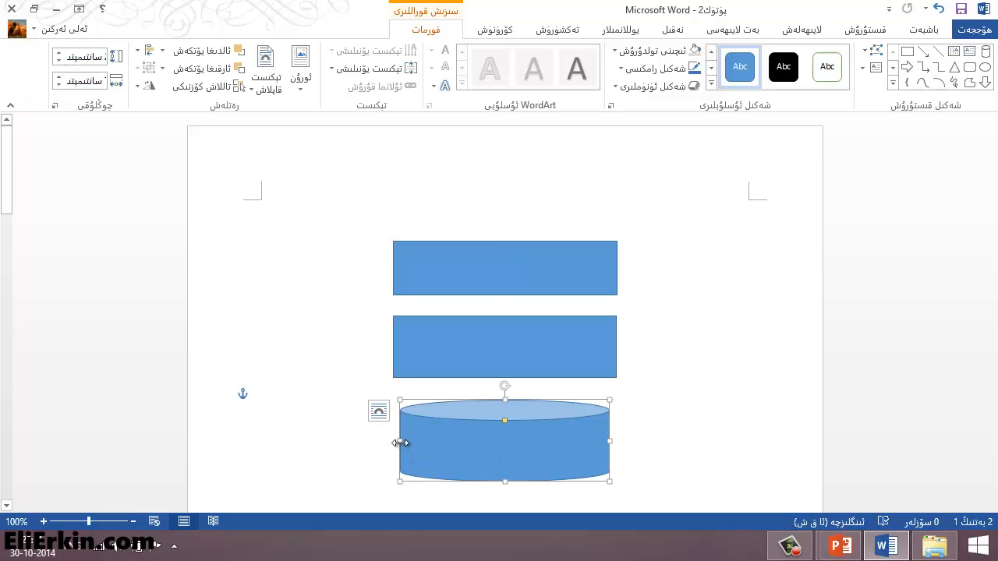
pyautogui.moveTo(395, 442); pyautogui.dragTo(393, 441)
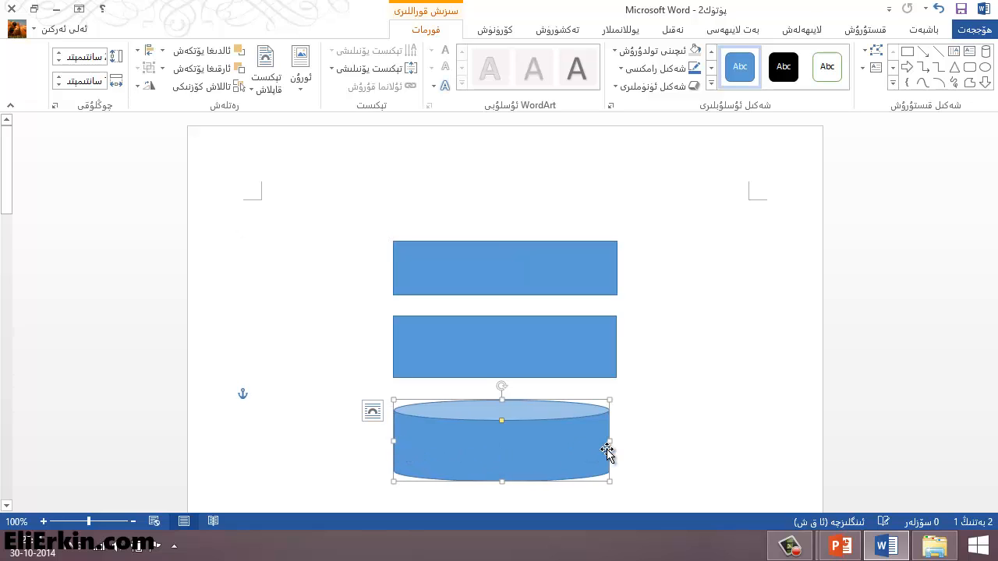
pyautogui.moveTo(612, 441); pyautogui.dragTo(617, 441)
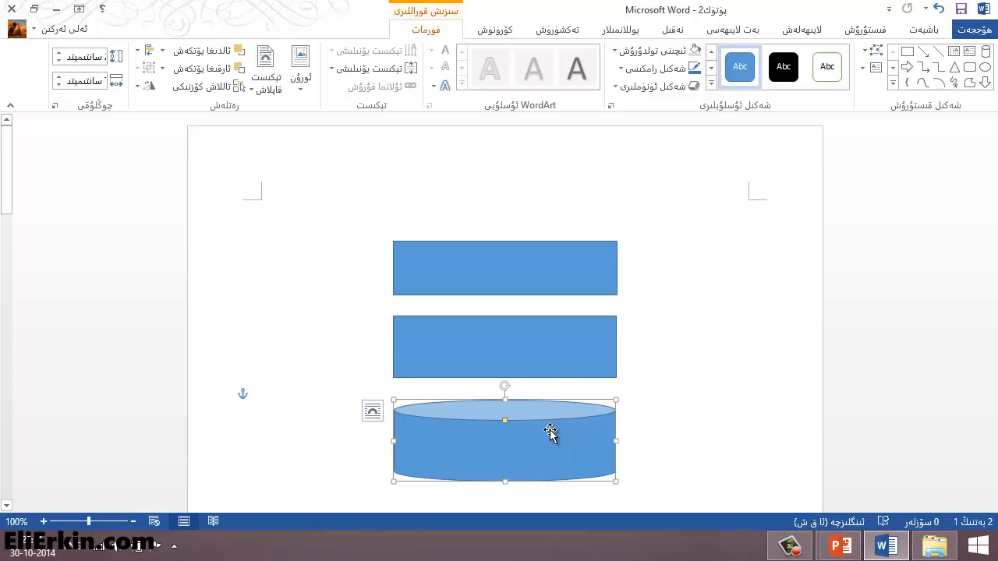
# - Add the text "ساندان قەۋىتى" inside the cylinder, using the Uyghur keyboard layout
pyautogui.click(555, 359)
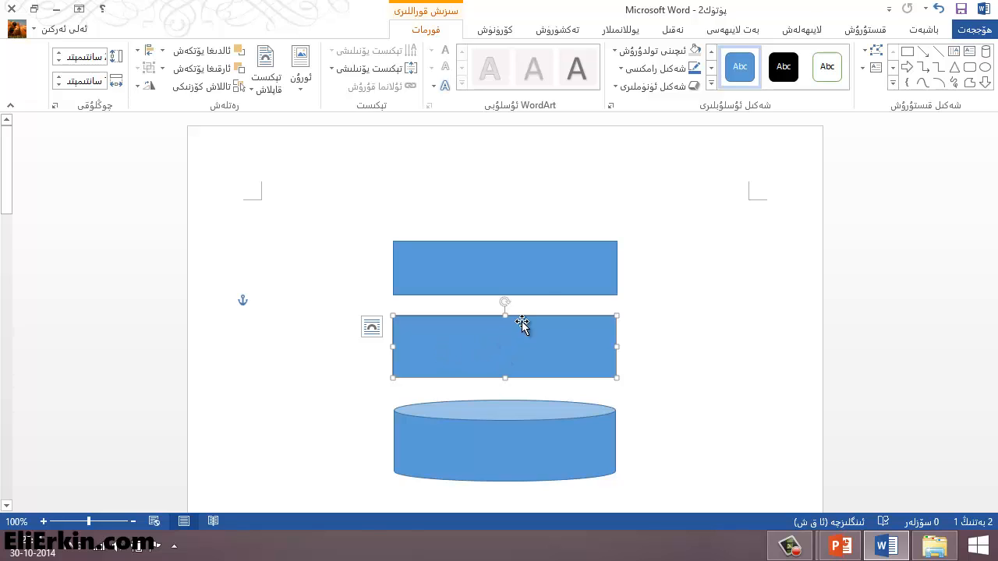
pyautogui.click(531, 262)
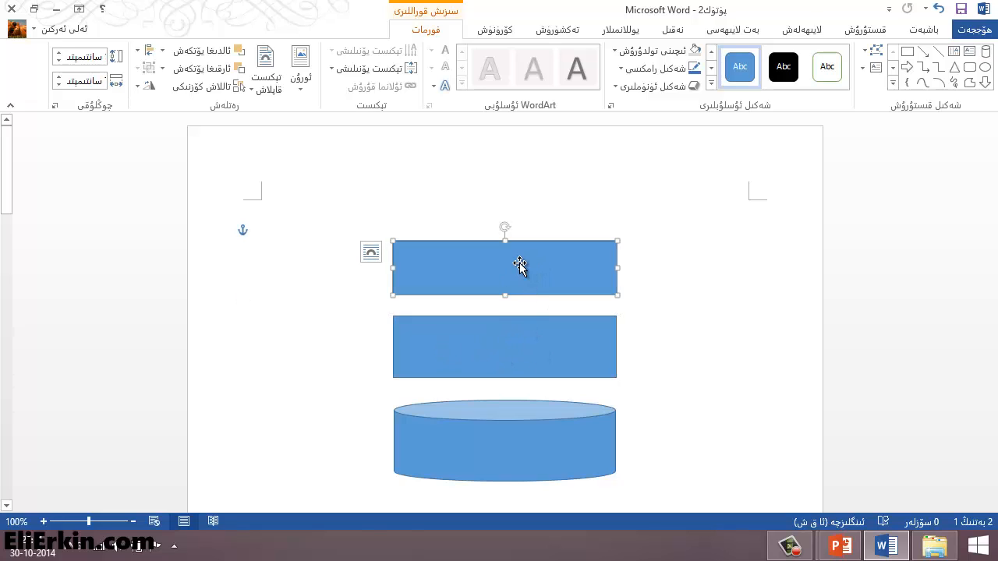
pyautogui.click(502, 425)
pyautogui.rightClick(503, 424)
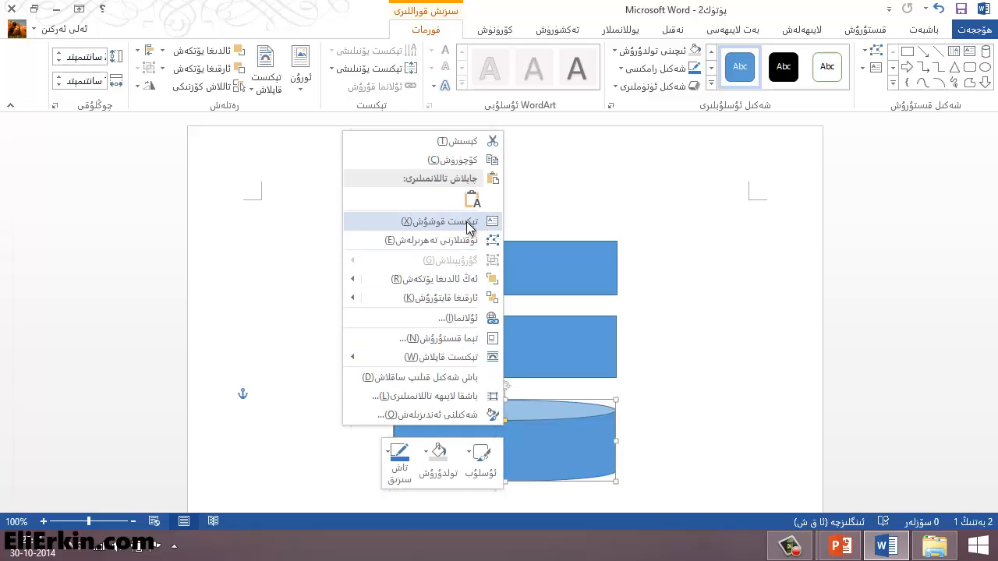
pyautogui.click(466, 221)
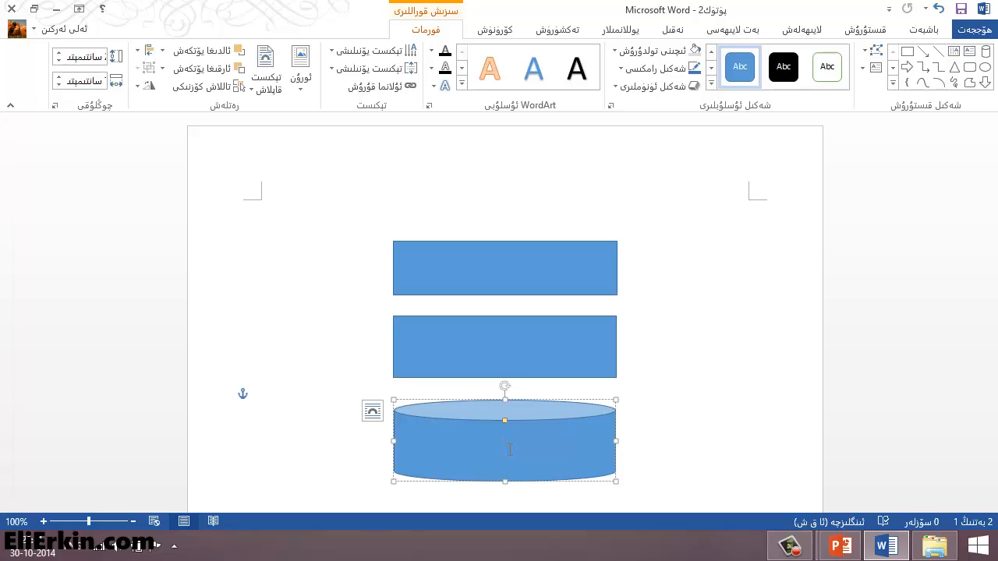
pyautogui.press('super+space')
pyautogui.press('super+space')
pyautogui.press('super+space')
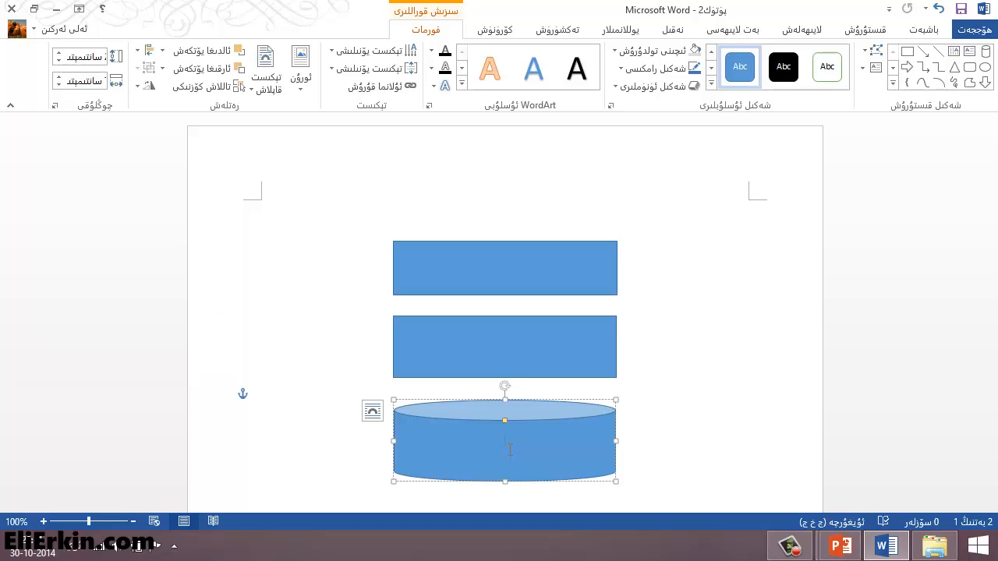
pyautogui.write('ساند')
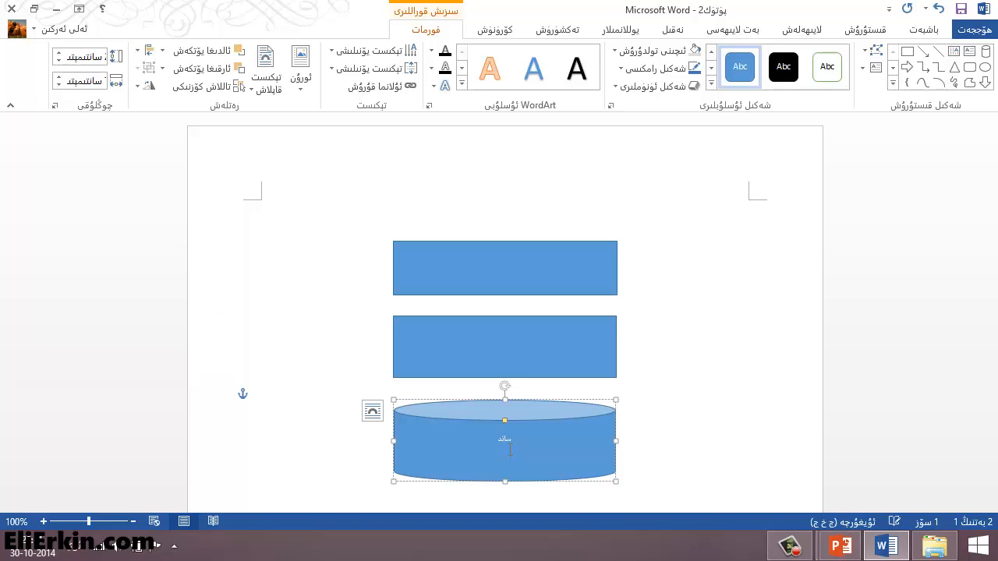
pyautogui.write('ان قەۋىتى')
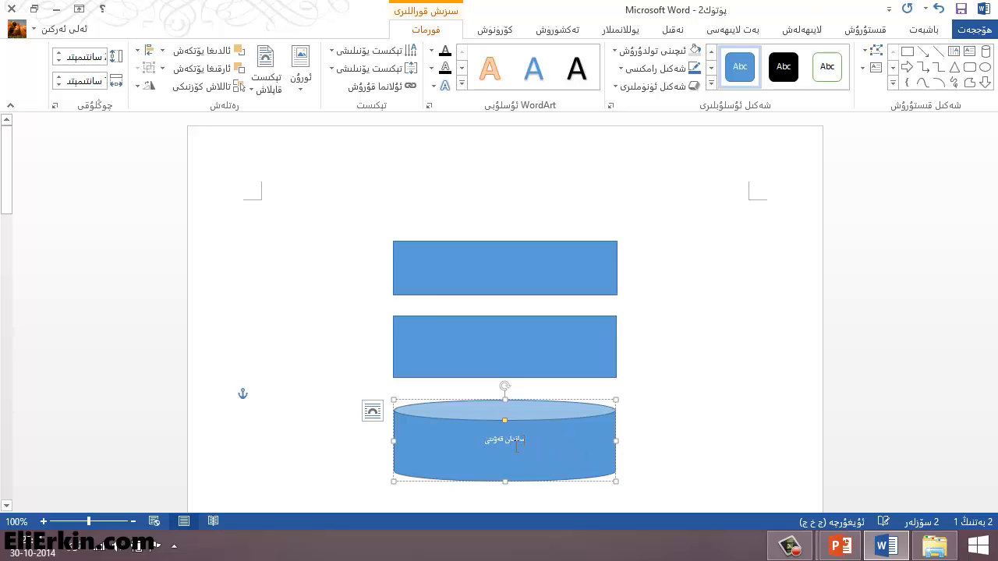
# - Format the cylinder's text in the ALKATIP Tor font at size 16
pyautogui.tripleClick(508, 443)
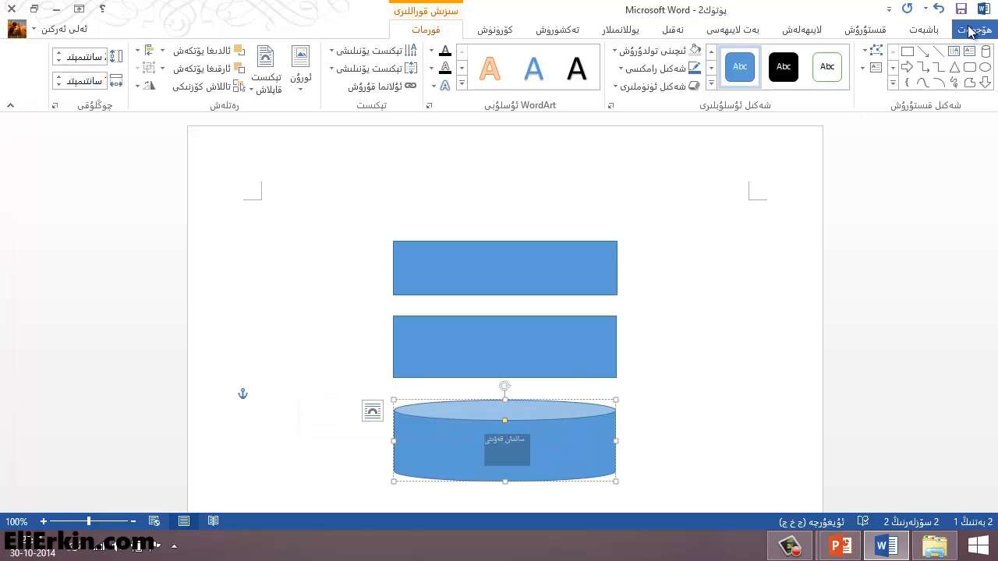
pyautogui.click(934, 34)
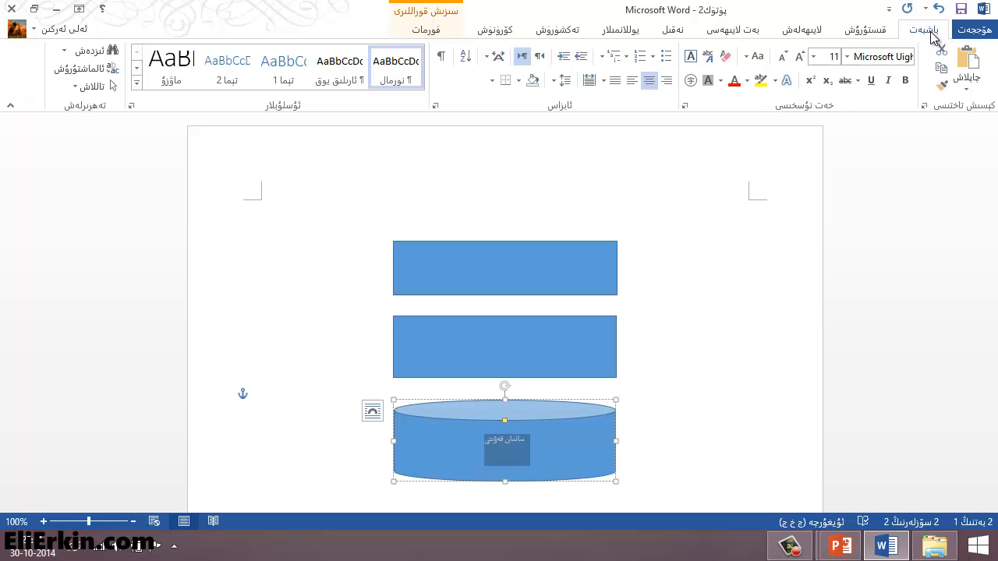
pyautogui.click(846, 56)
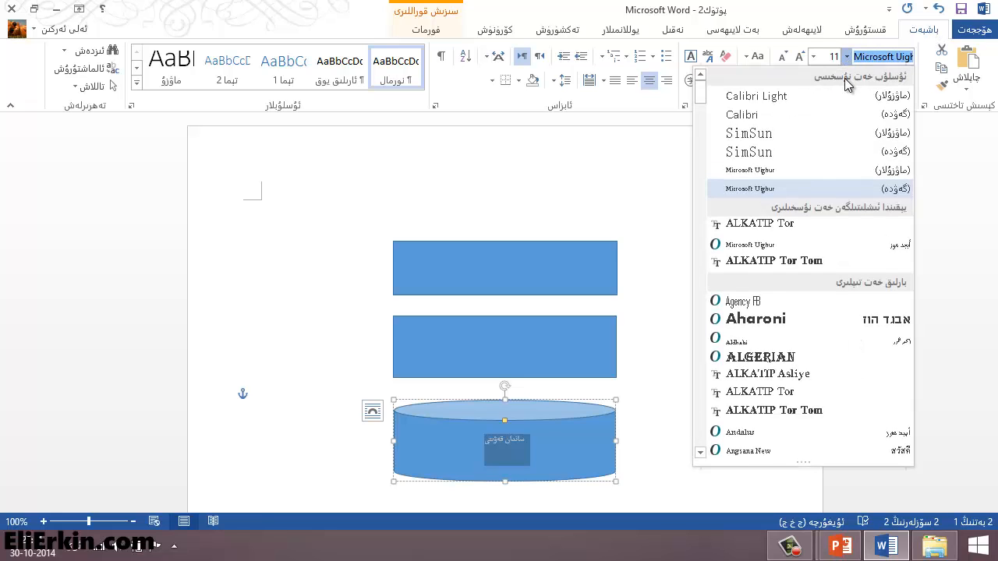
pyautogui.click(797, 224)
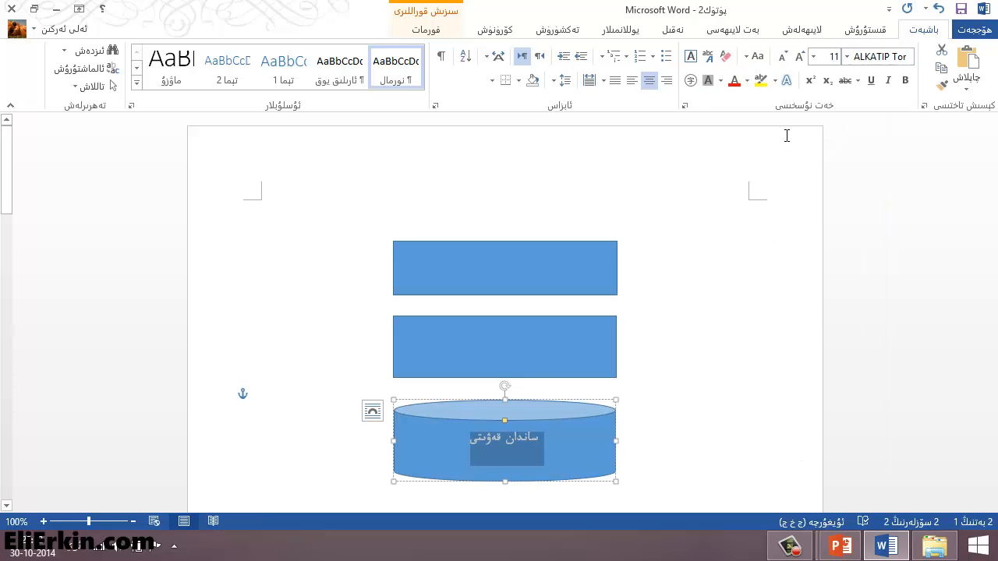
pyautogui.click(799, 57)
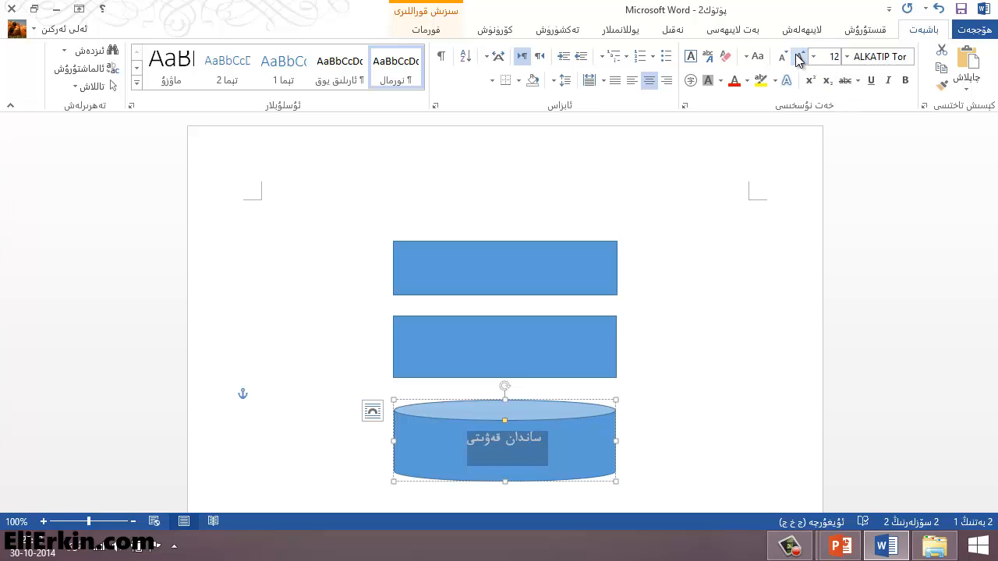
pyautogui.click(800, 57)
pyautogui.click(800, 56)
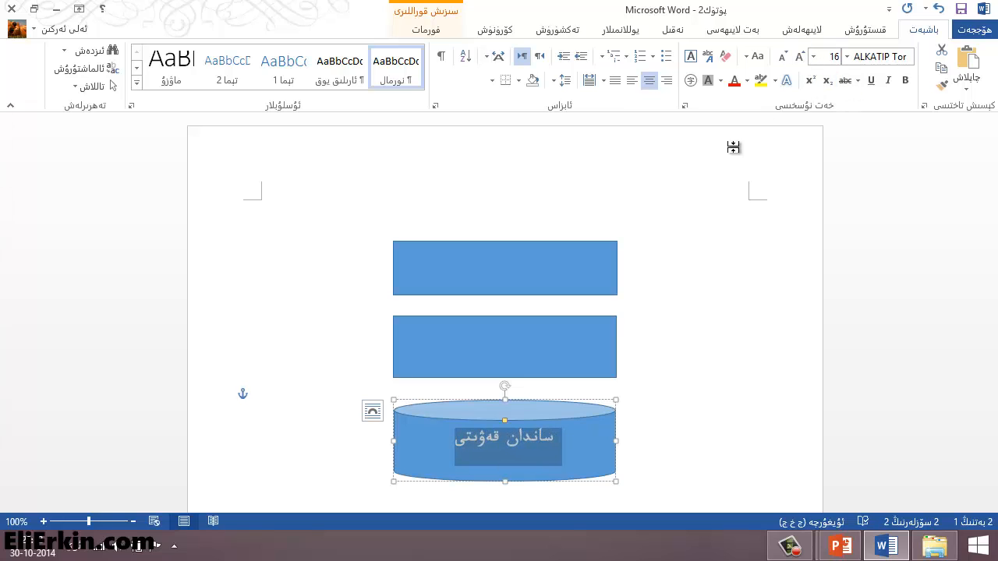
pyautogui.click(564, 450)
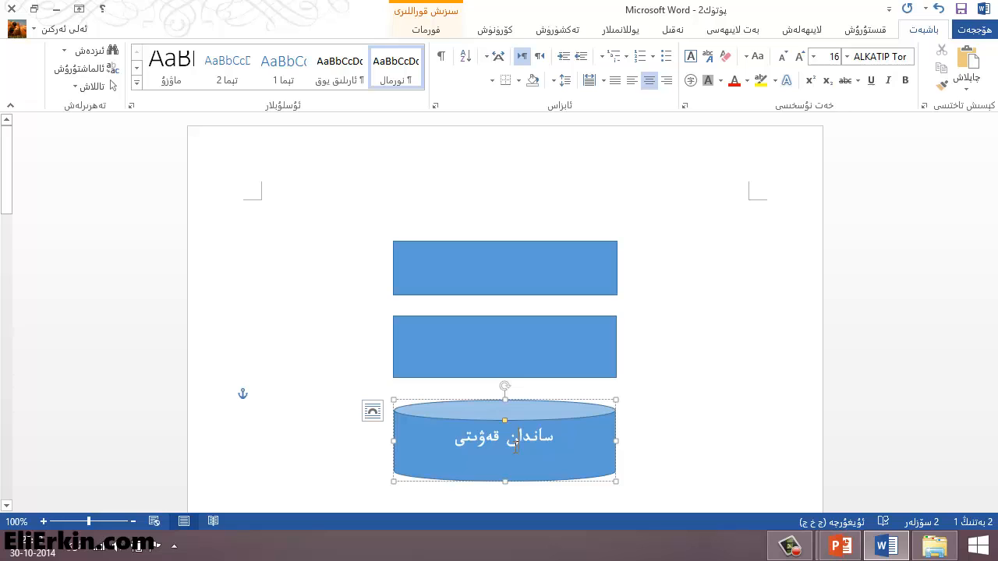
pyautogui.click(664, 83)
pyautogui.click(648, 81)
pyautogui.click(554, 82)
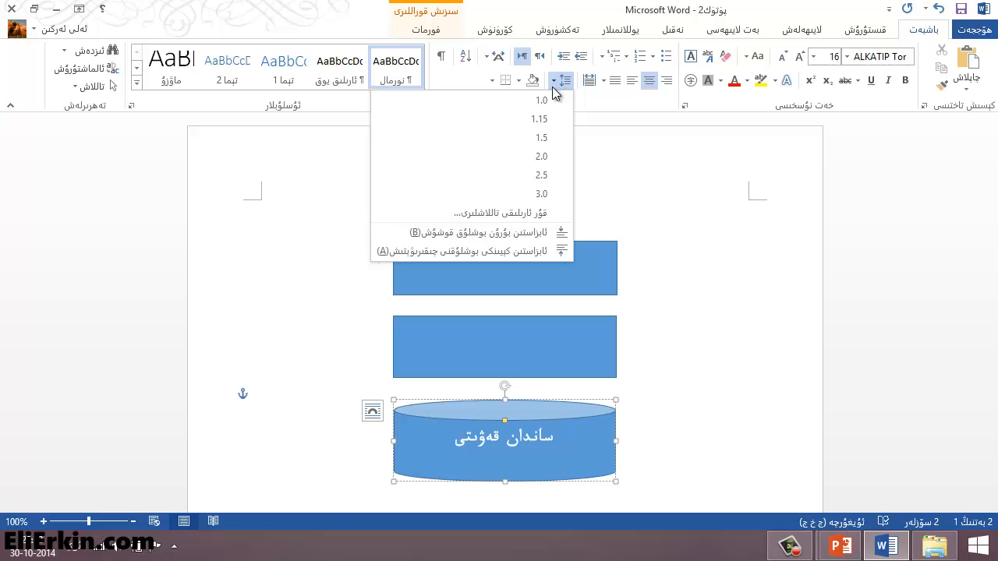
pyautogui.click(553, 442)
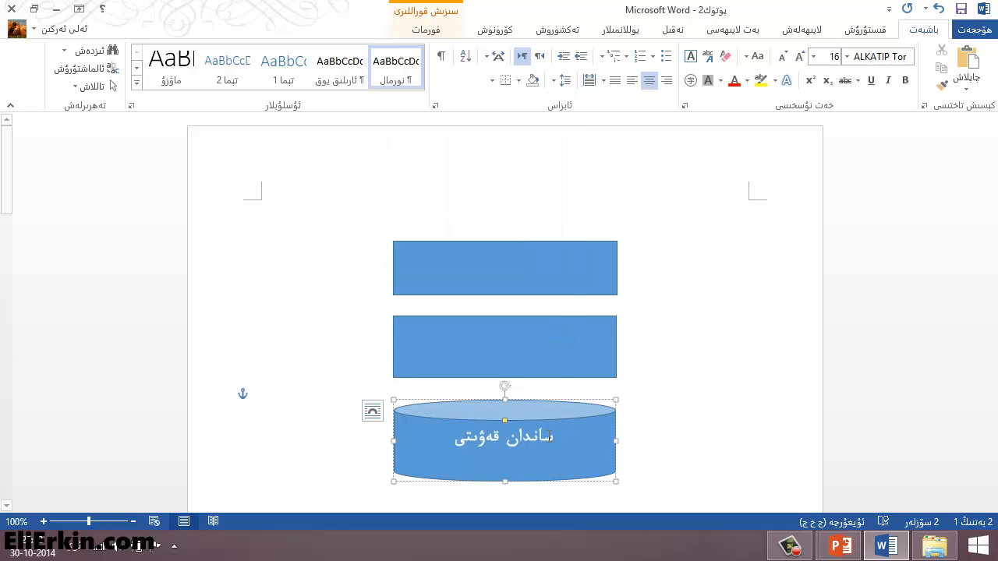
# - Add the text "كەسپىي لوگىكا قەۋىتى" inside the rectangle directly above the cylinder
pyautogui.click(502, 335)
pyautogui.rightClick(508, 341)
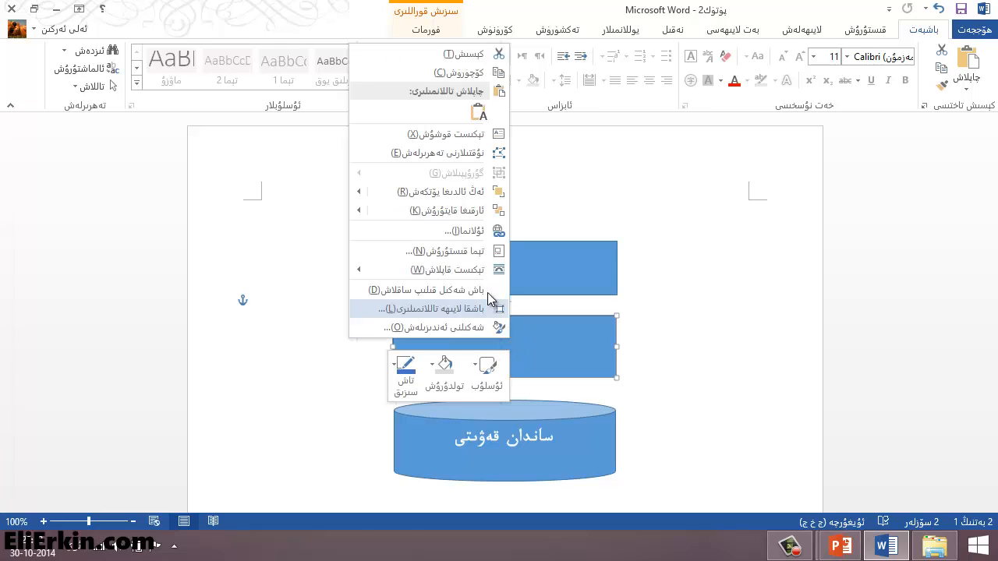
pyautogui.click(463, 135)
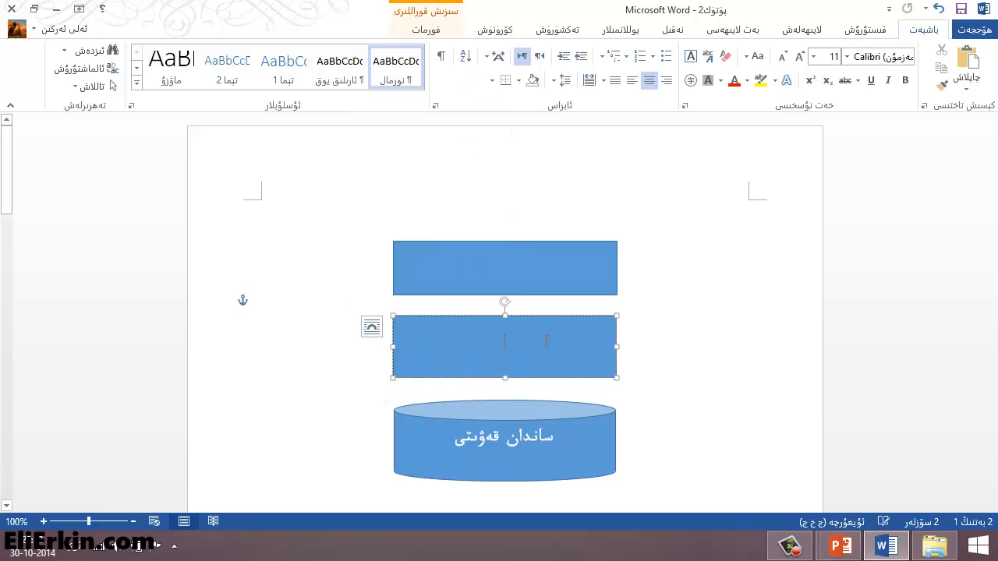
pyautogui.hotkey('alt', 'shift')
pyautogui.write('كەس')
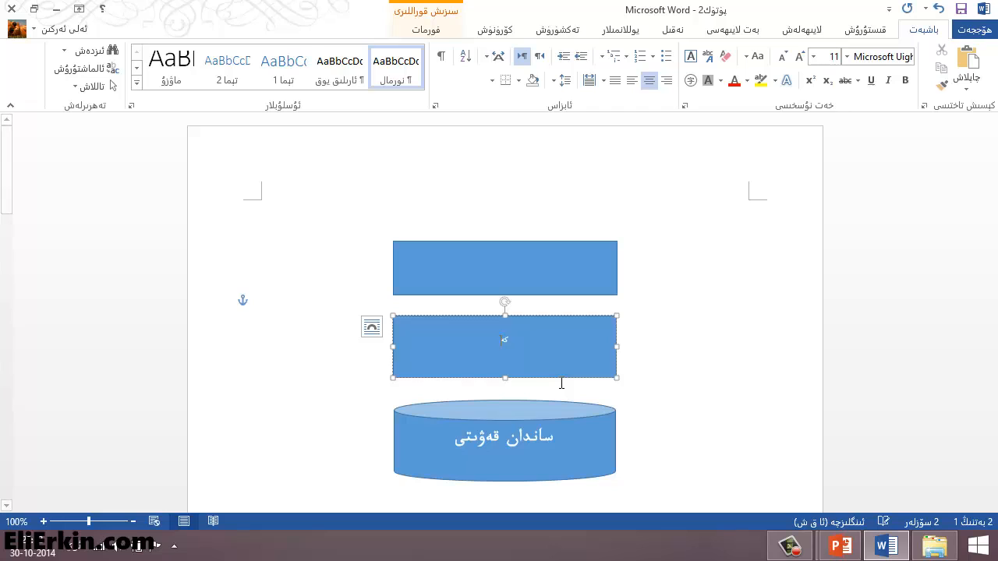
pyautogui.write('پىي ل')
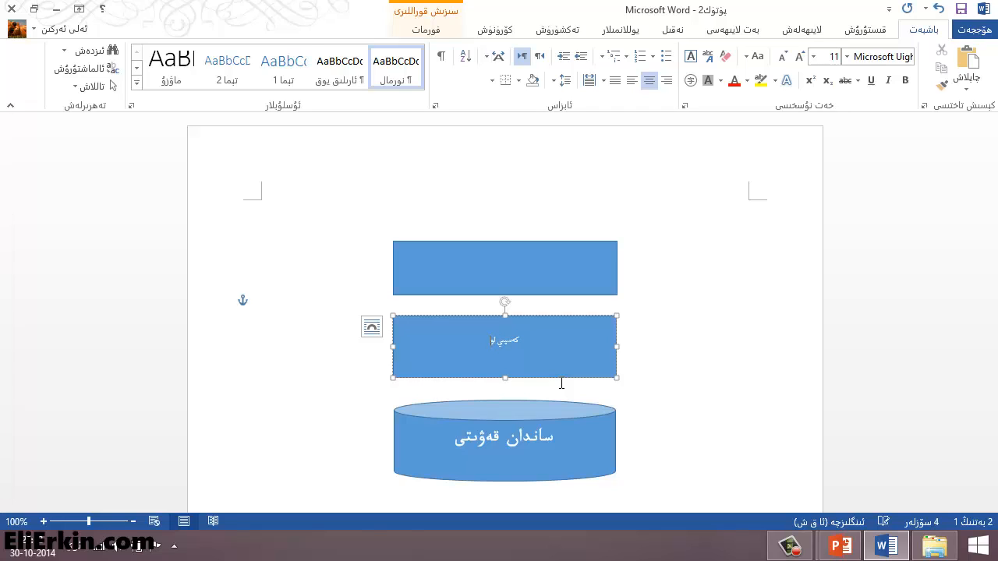
pyautogui.write('وگىكا قە')
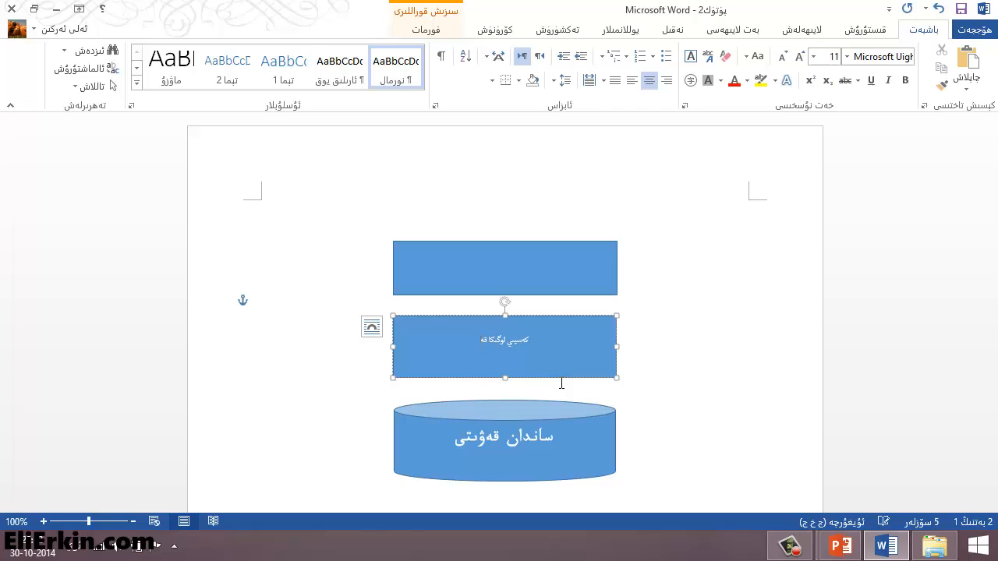
pyautogui.write('ۋىتى')
# - Format the middle rectangle's text in the ALKATIP Tor font at size 16
pyautogui.tripleClick(520, 343)
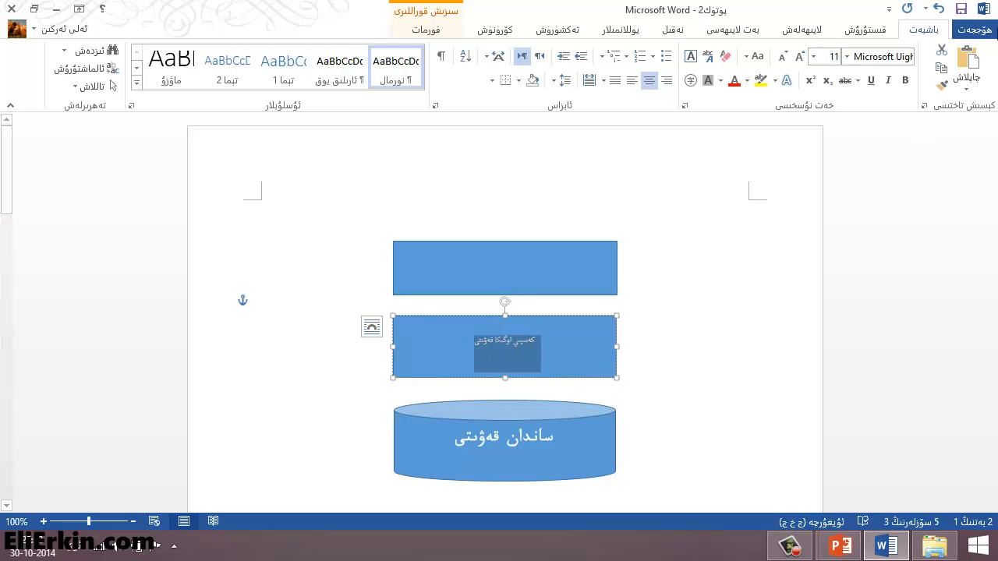
pyautogui.click(847, 56)
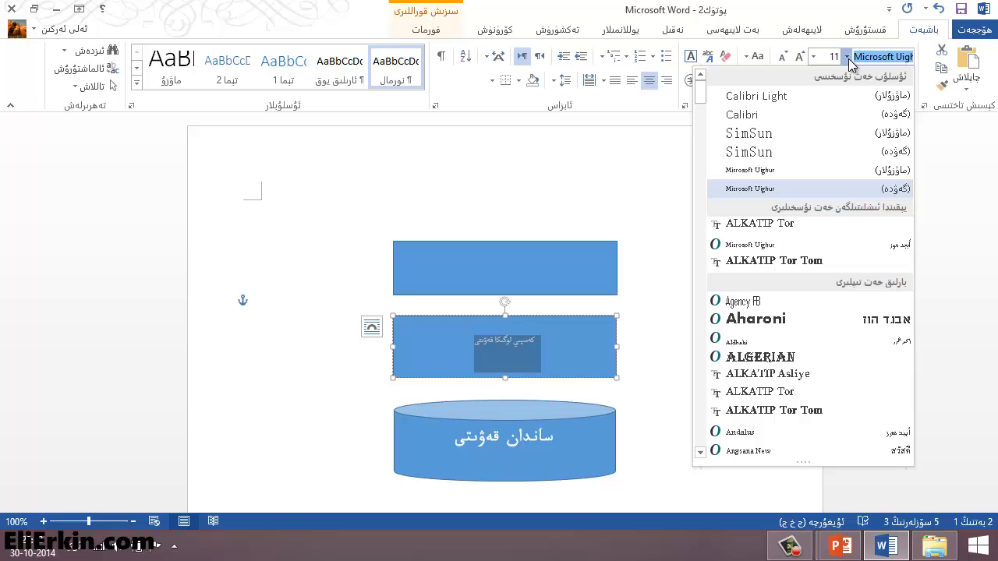
pyautogui.click(850, 224)
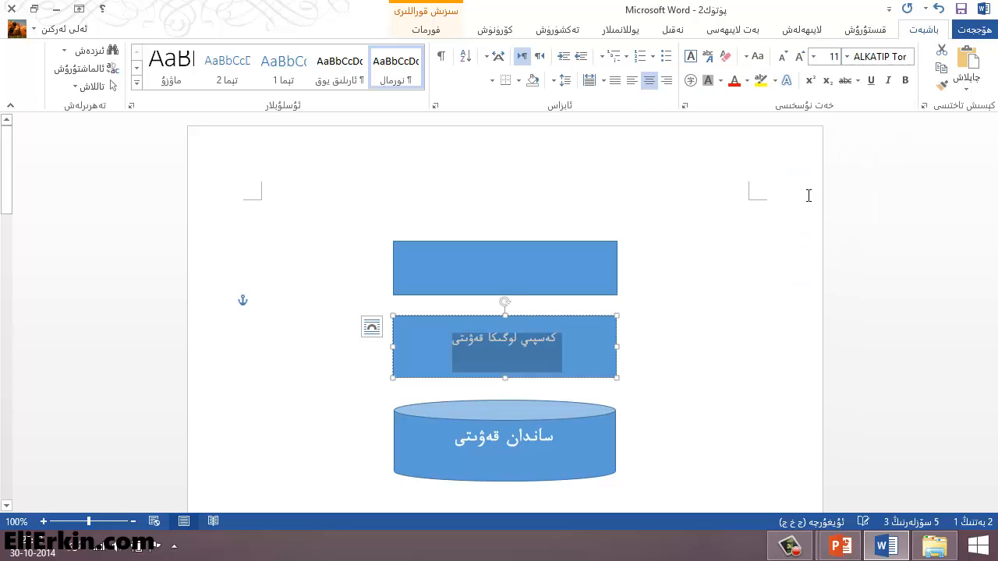
pyautogui.click(801, 59)
pyautogui.click(800, 59)
pyautogui.click(800, 60)
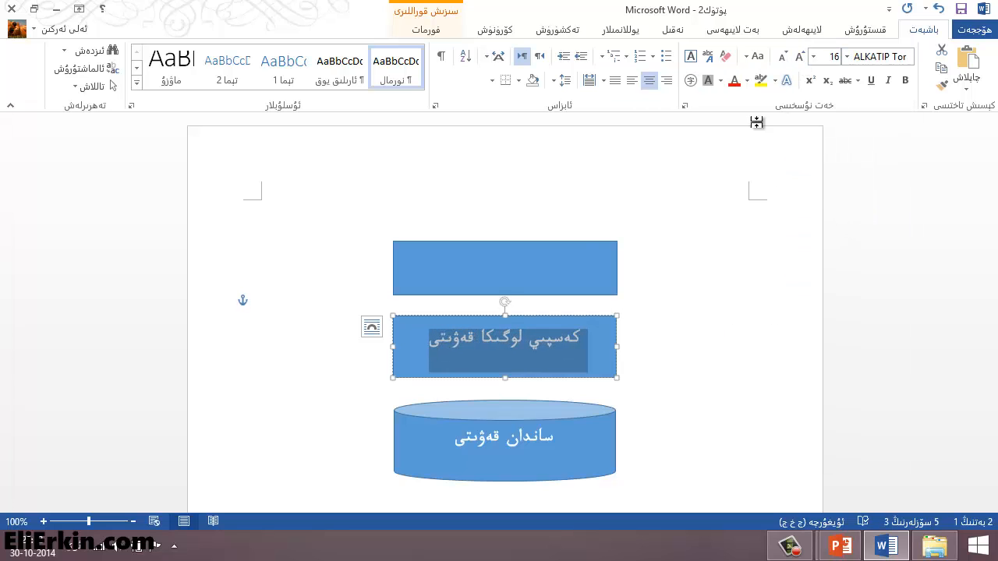
# - Add the text "كۆرۈنمە يۈز قەۋىتى" inside the uppermost rectangle
pyautogui.click(519, 271)
pyautogui.rightClick(517, 273)
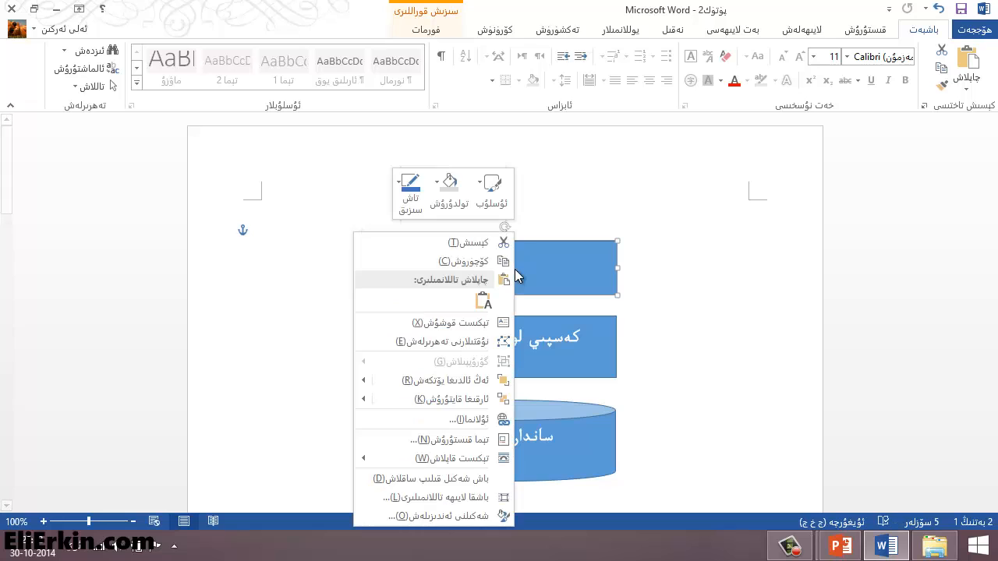
pyautogui.click(499, 324)
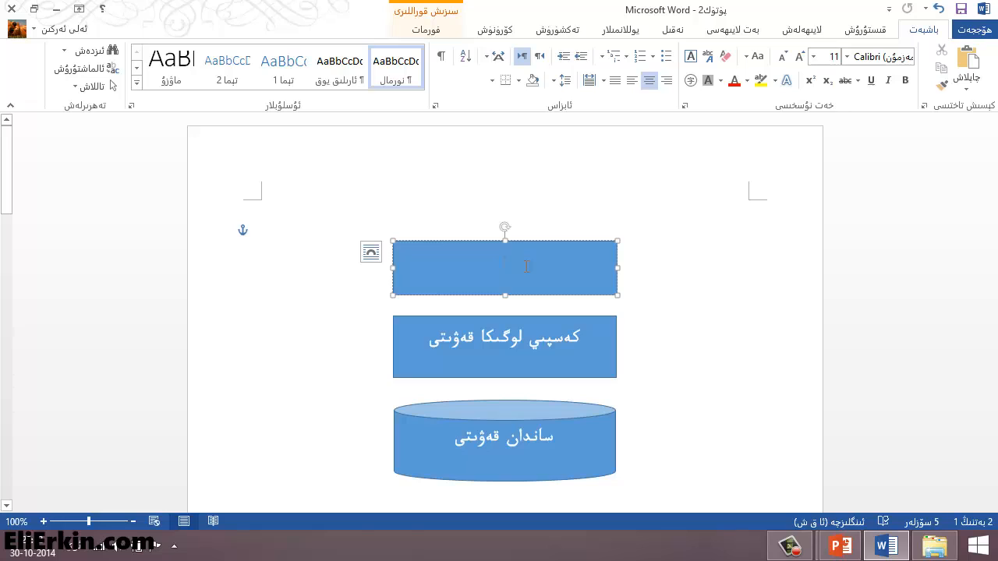
pyautogui.write('كۆرۈنمە')
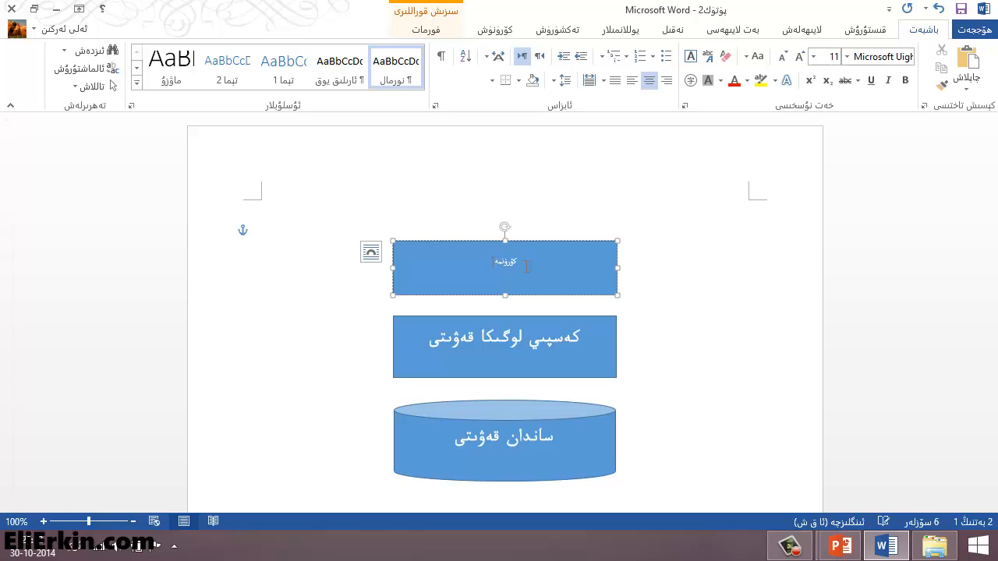
pyautogui.write(' يۈز قەۋتى')
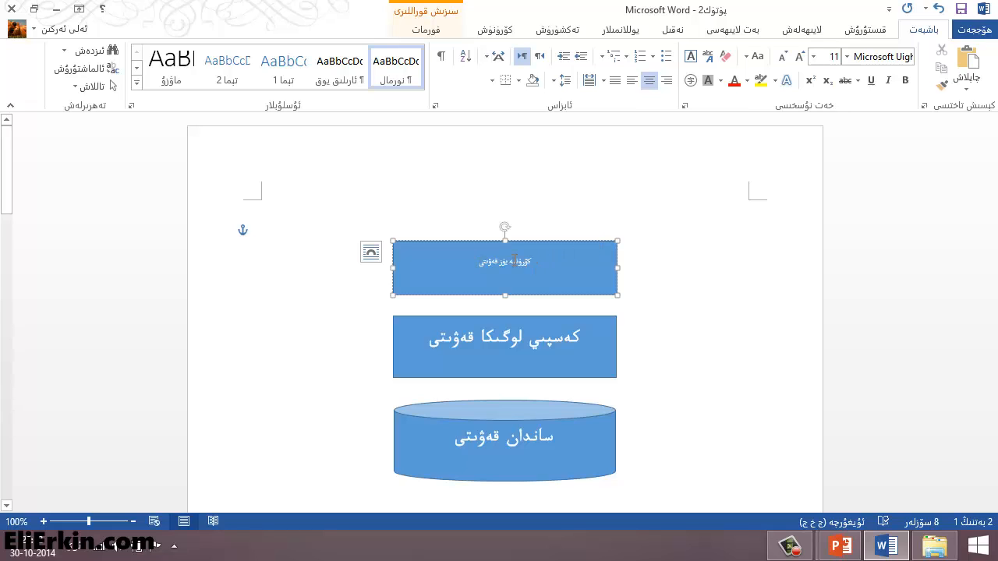
# - Format the uppermost rectangle's text in the ALKATIP Tor font at size 18 and deselect the shape
pyautogui.tripleClick(515, 261)
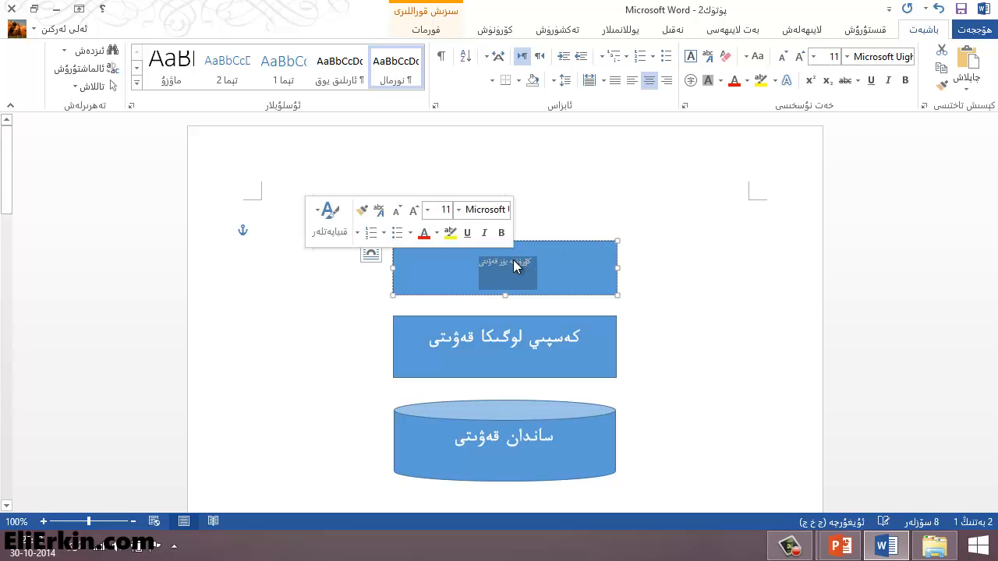
pyautogui.click(848, 58)
pyautogui.click(779, 232)
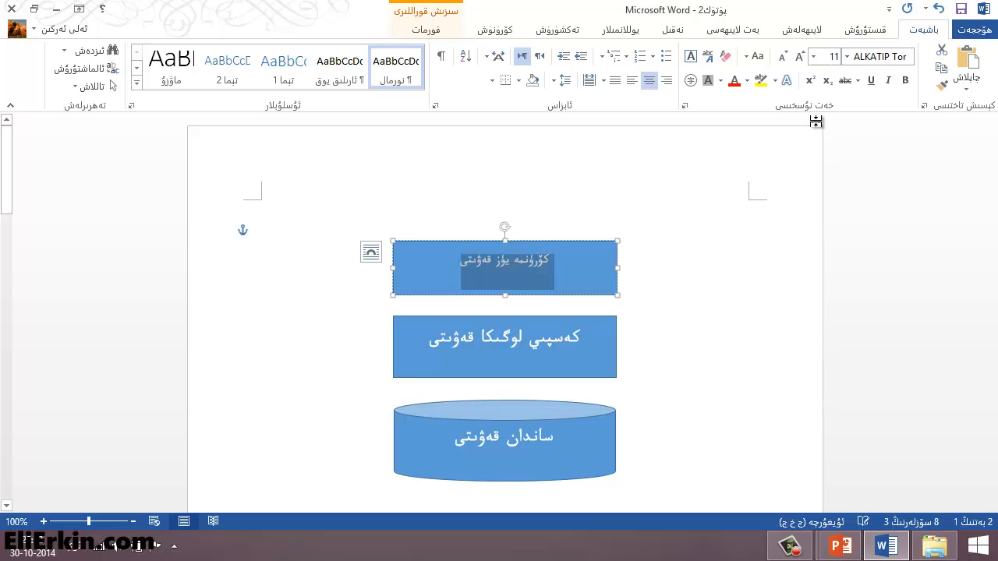
pyautogui.click(799, 56)
pyautogui.click(799, 56)
pyautogui.click(799, 56)
pyautogui.click(799, 56)
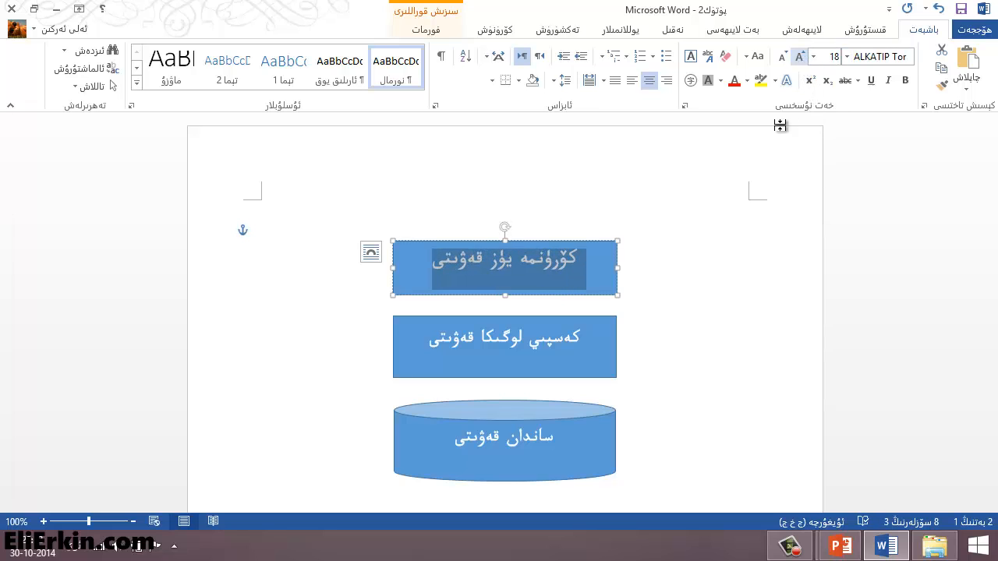
pyautogui.click(682, 307)
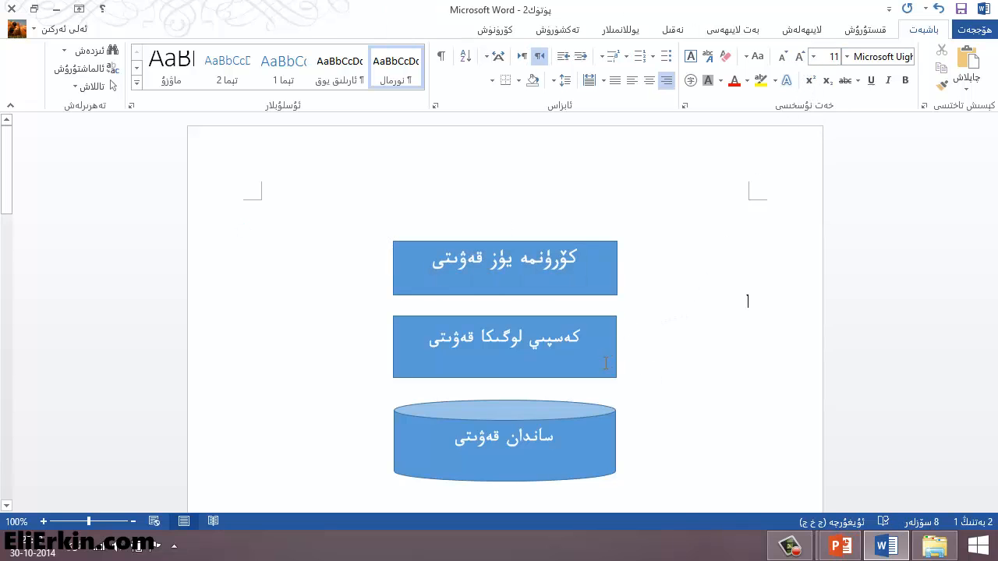
# - Draw a right block arrow across the diagram and position it over the uppermost rectangle, with its tail extending past the rectangle's left edge
pyautogui.click(487, 368)
pyautogui.click(479, 411)
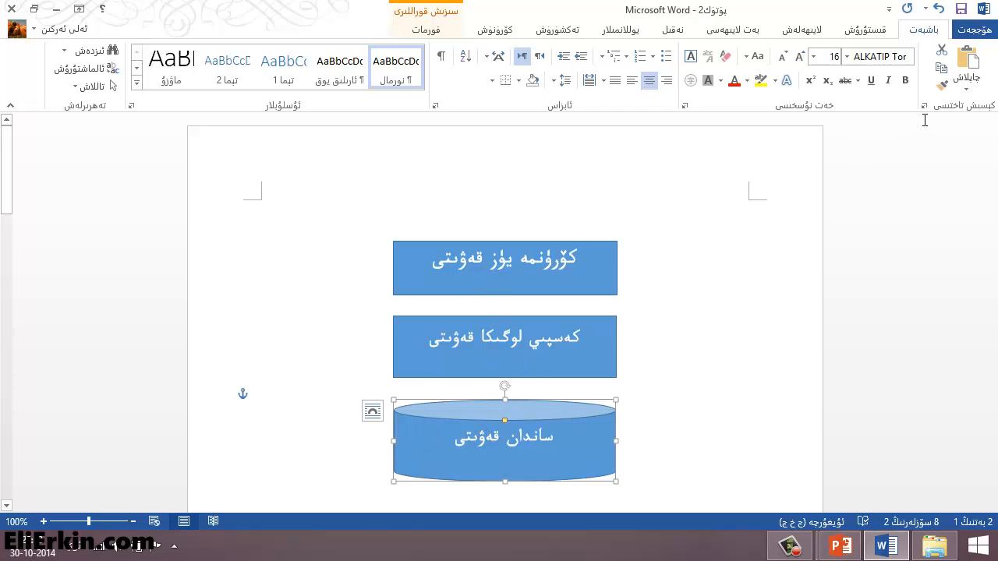
pyautogui.click(867, 30)
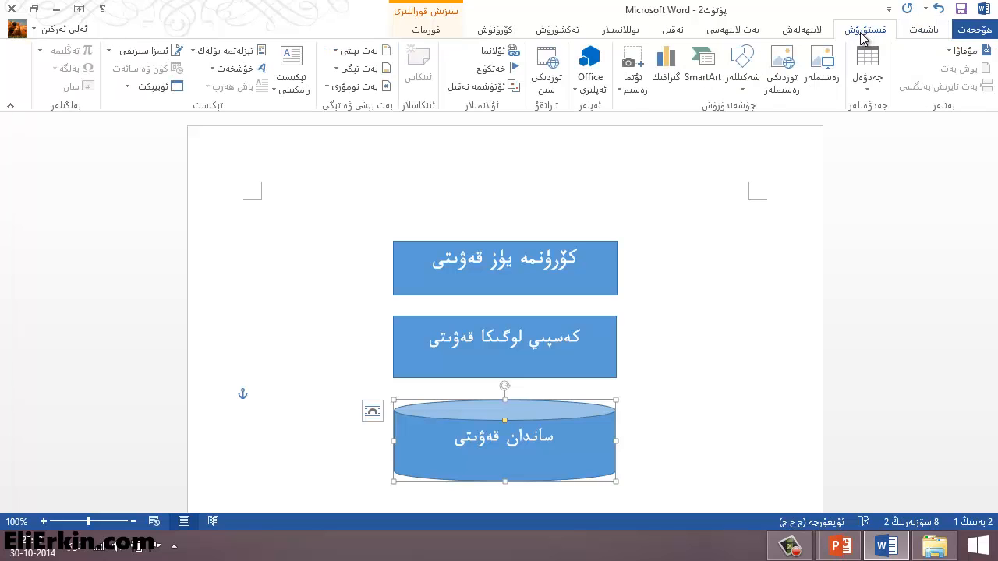
pyautogui.click(743, 89)
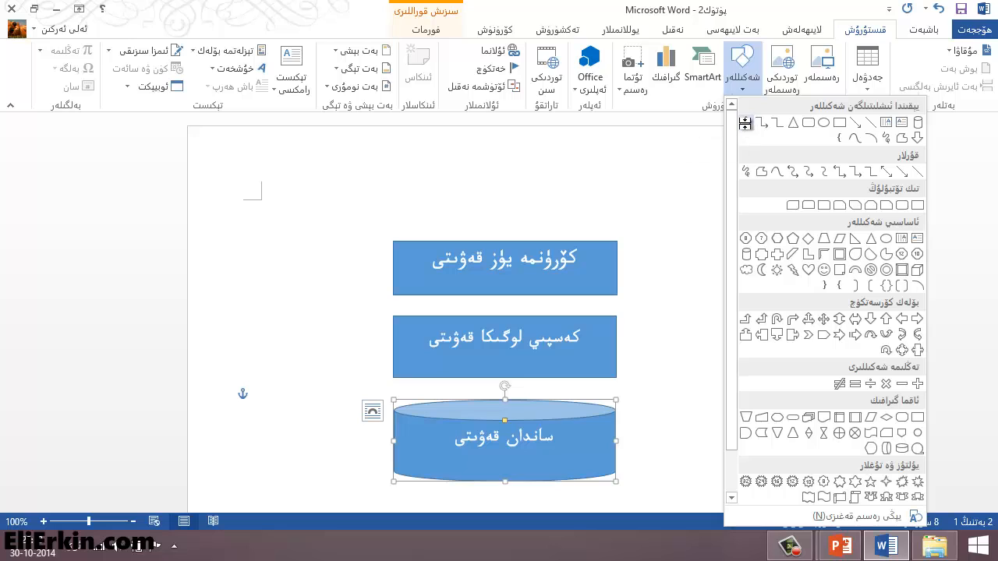
pyautogui.click(745, 123)
pyautogui.moveTo(317, 262)
pyautogui.mouseDown()
pyautogui.moveTo(487, 328)
pyautogui.moveTo(545, 319)
pyautogui.moveTo(588, 334)
pyautogui.mouseUp()
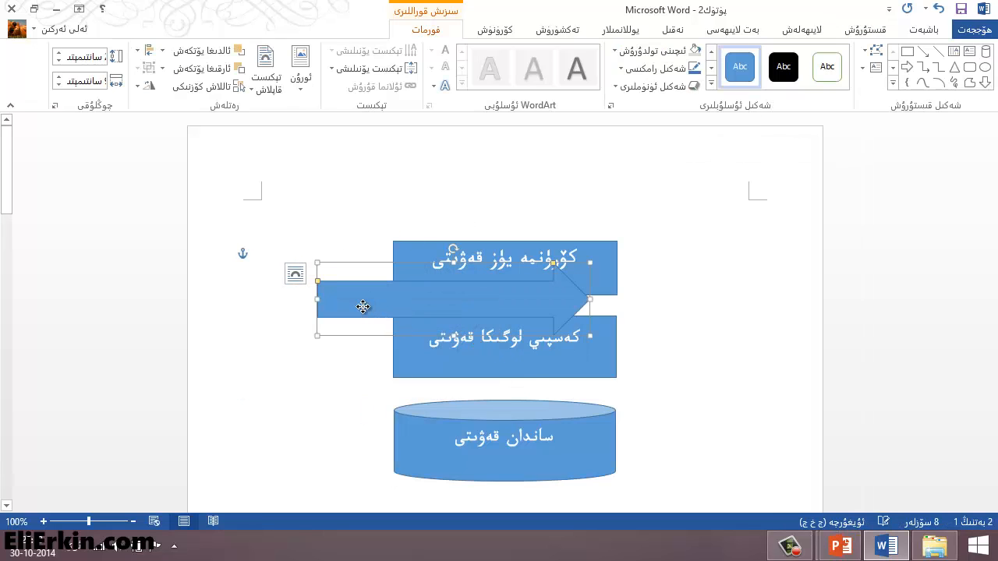
pyautogui.moveTo(364, 305)
pyautogui.mouseDown()
pyautogui.moveTo(296, 305)
pyautogui.moveTo(343, 308)
pyautogui.mouseUp()
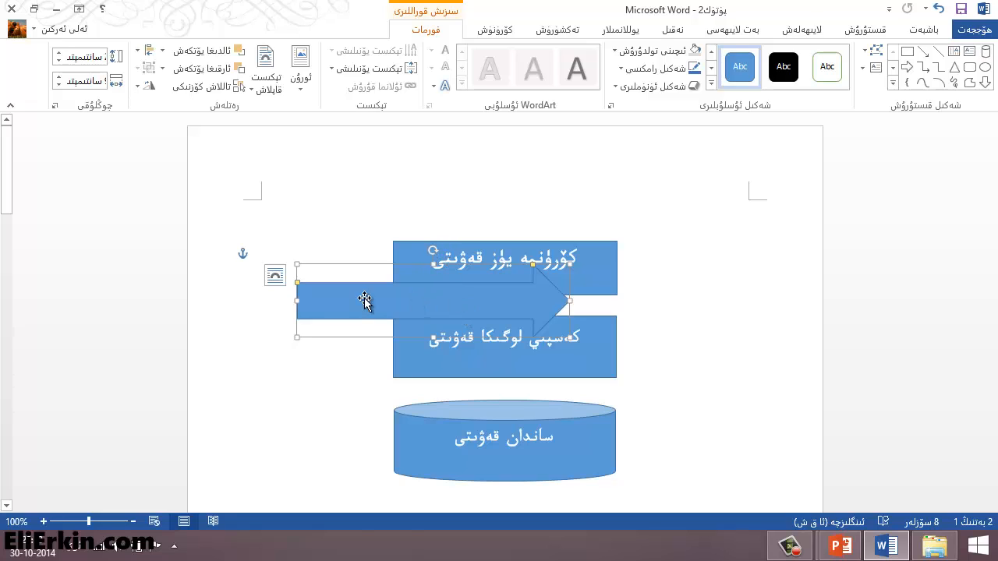
pyautogui.moveTo(313, 303); pyautogui.dragTo(362, 262)
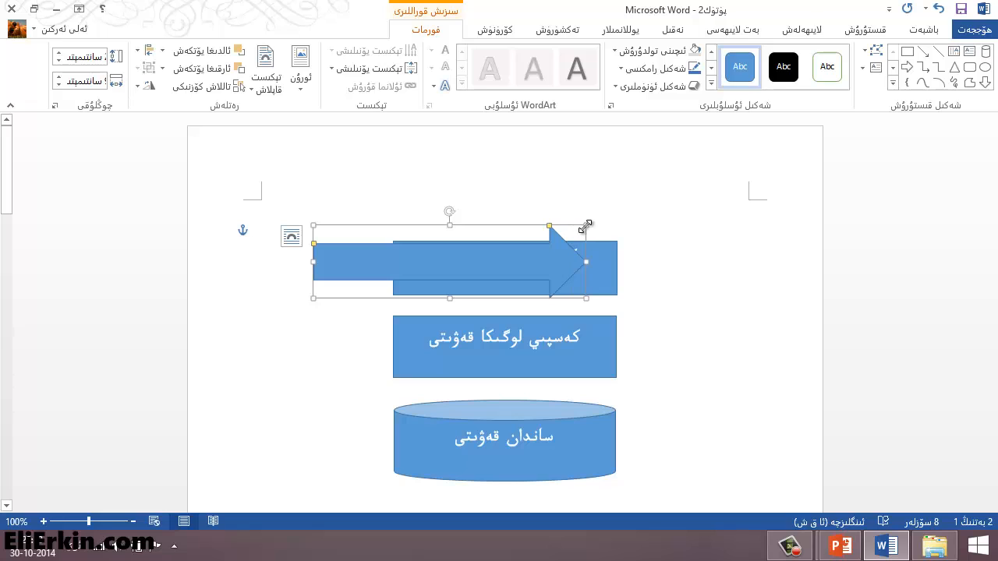
# - Make the block arrow slimmer and slightly shorter, adjust its head, and rotate it counter-clockwise to point upward
pyautogui.moveTo(585, 227); pyautogui.dragTo(573, 250)
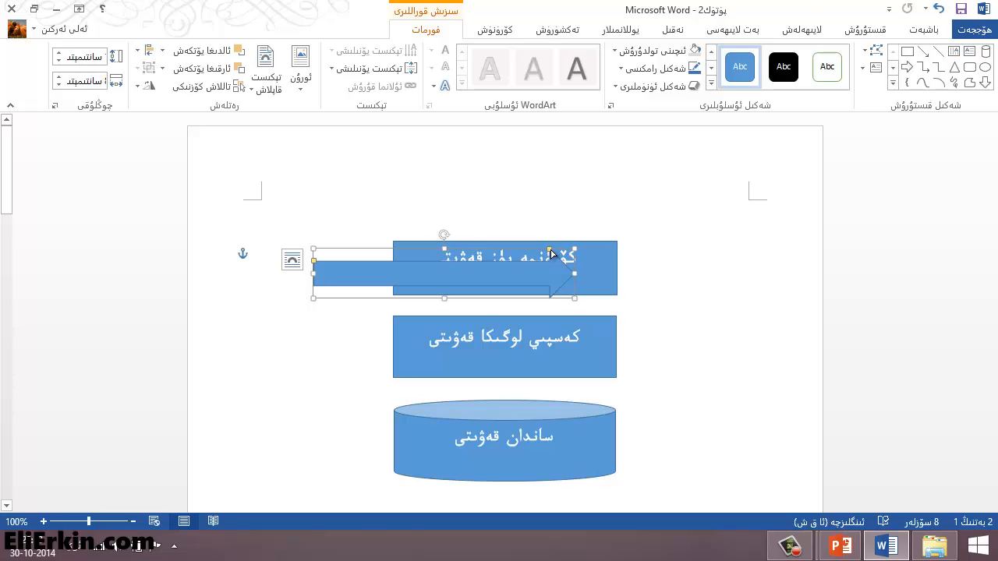
pyautogui.moveTo(551, 254)
pyautogui.mouseDown()
pyautogui.moveTo(538, 254)
pyautogui.moveTo(548, 258)
pyautogui.mouseUp()
pyautogui.moveTo(444, 237); pyautogui.dragTo(436, 230)
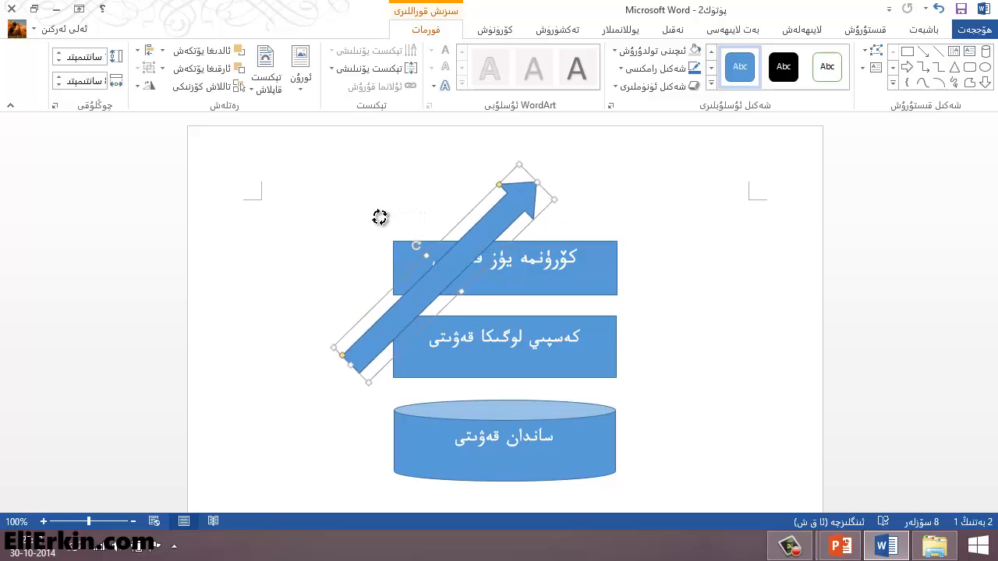
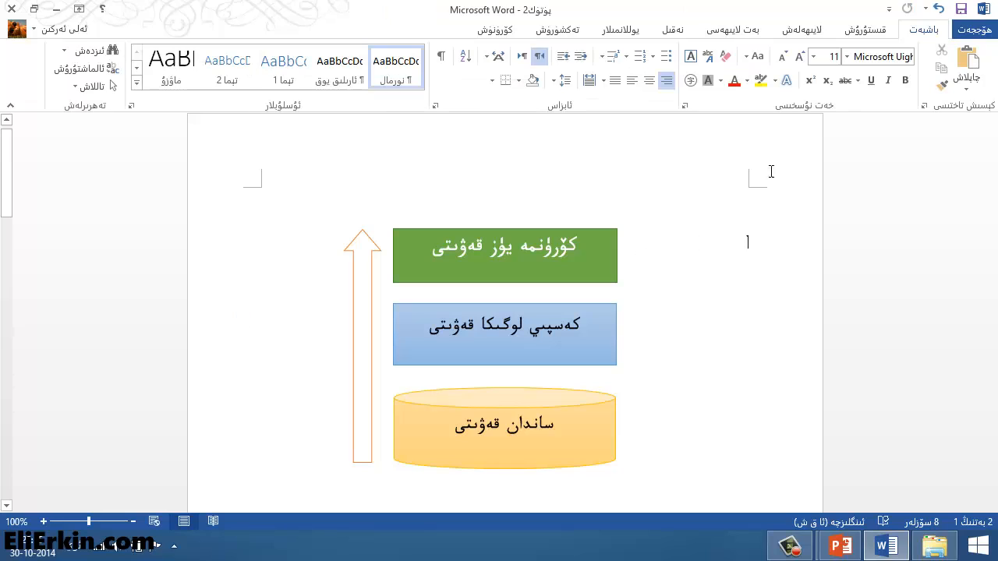
# - Apply a perspective 3-D rotation preset to the green rectangle so that its lower edge narrows, and deselect it
pyautogui.click(528, 265)
pyautogui.click(529, 283)
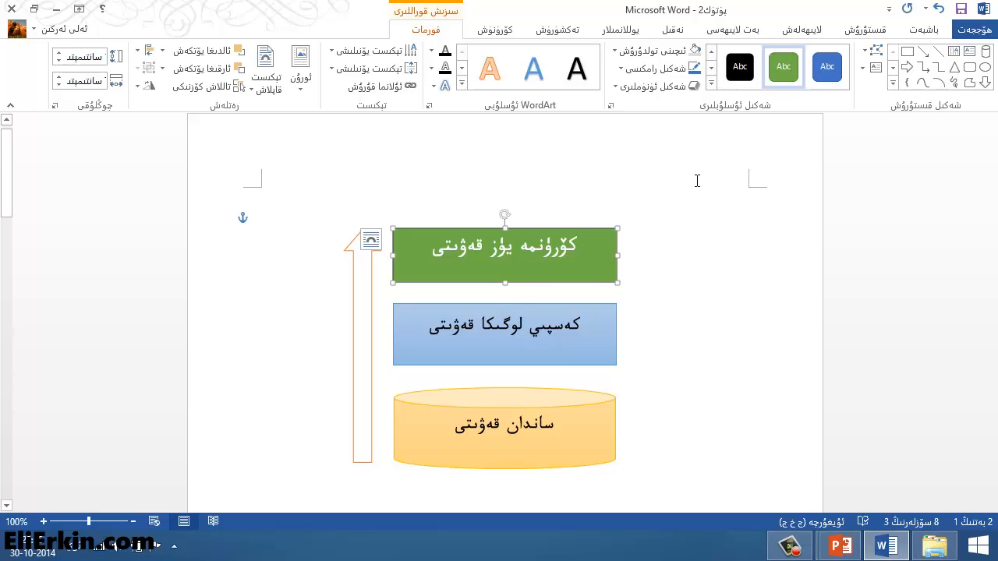
pyautogui.click(616, 55)
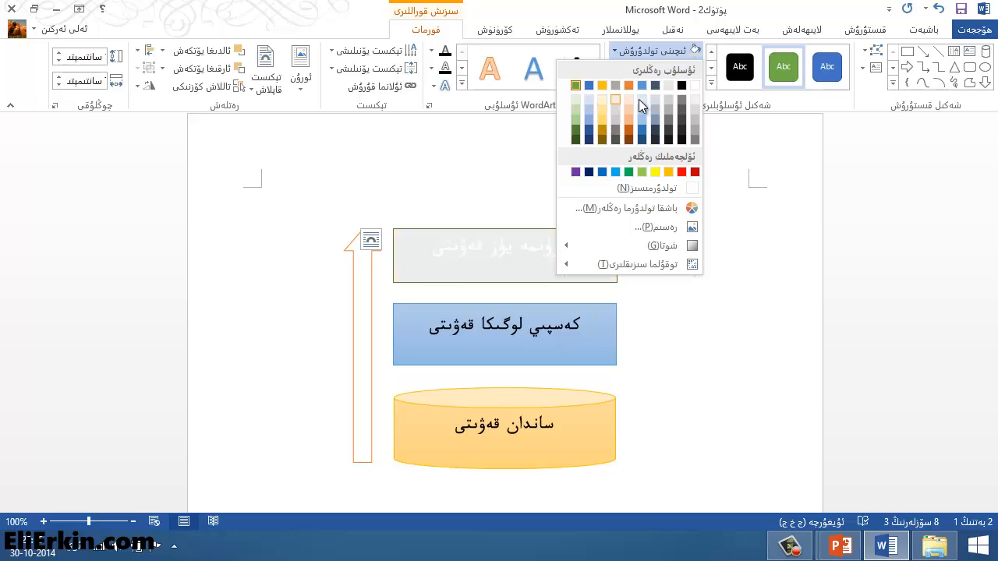
pyautogui.click(613, 51)
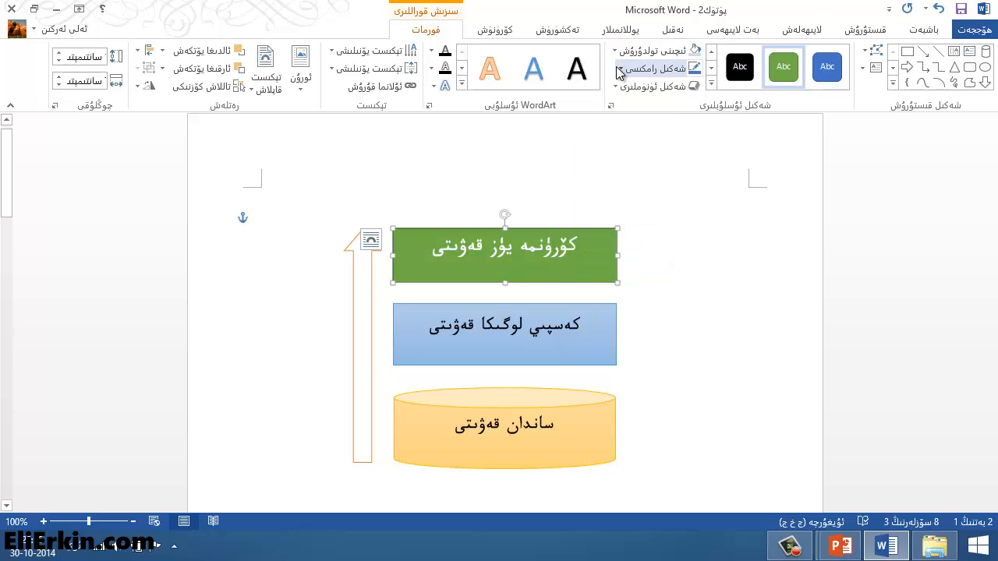
pyautogui.click(619, 68)
pyautogui.click(622, 70)
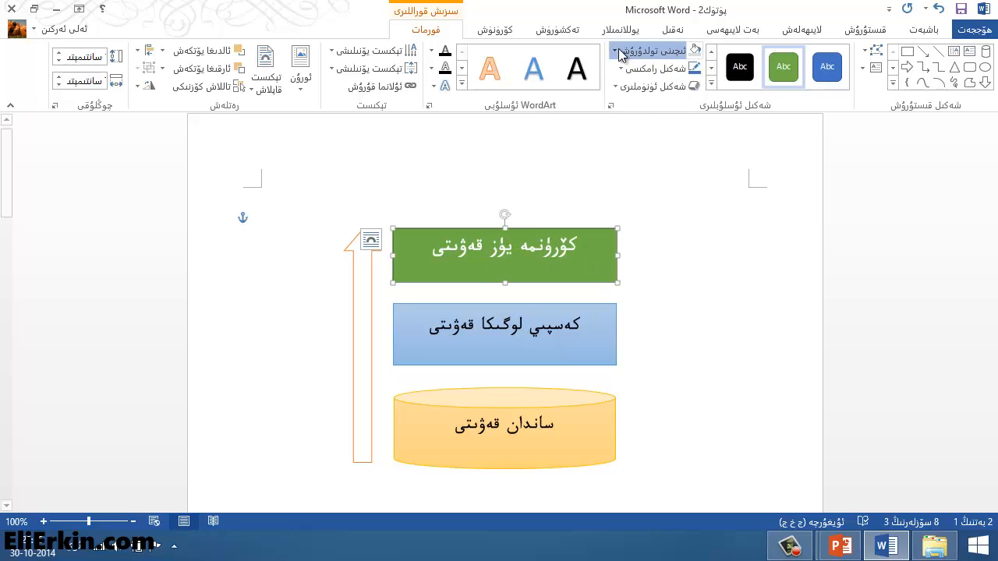
pyautogui.click(621, 85)
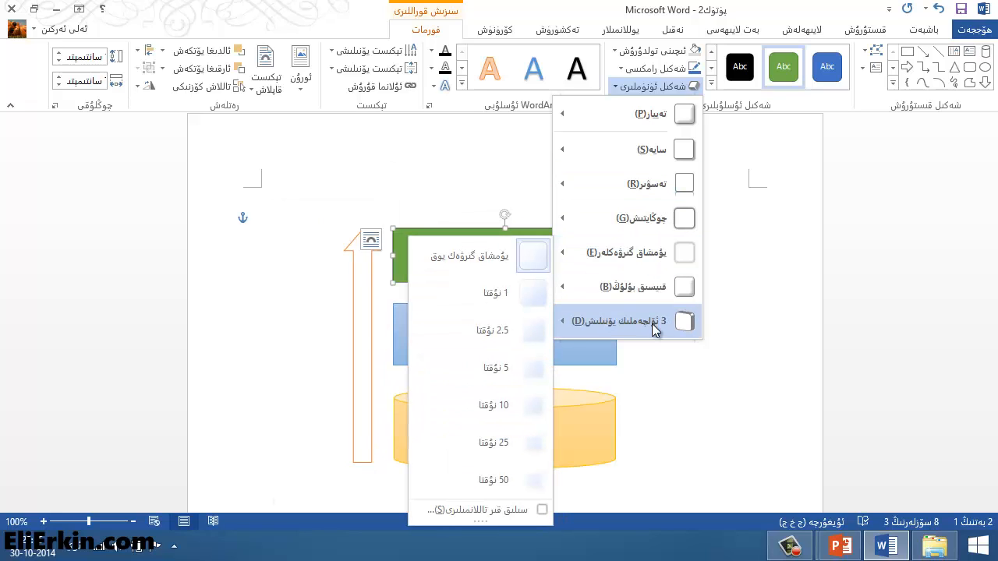
pyautogui.moveTo(653, 328)
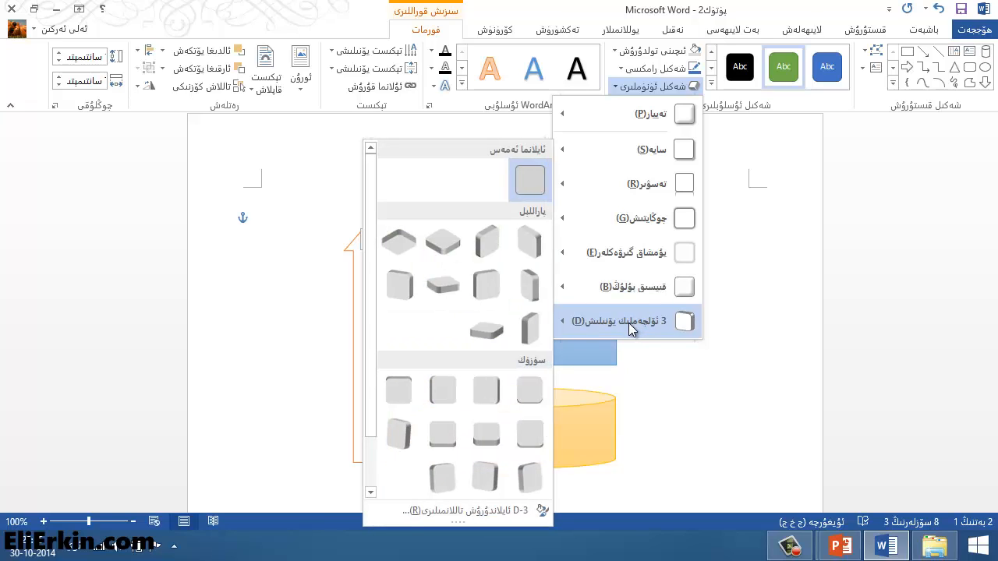
pyautogui.click(388, 385)
pyautogui.click(636, 302)
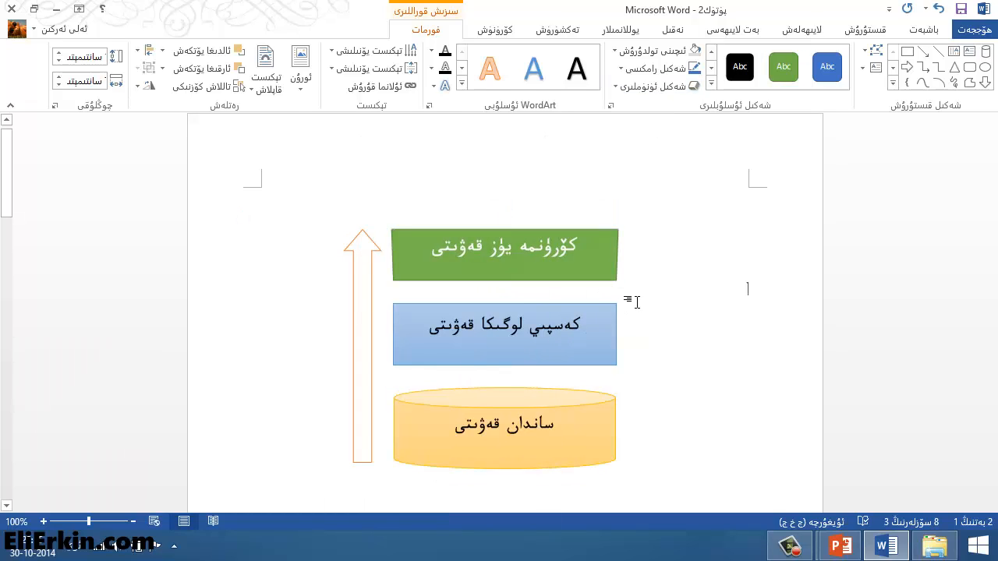
# - Try a tilted parallel 3-D rotation preset on the green rectangle and undo it
pyautogui.click(561, 269)
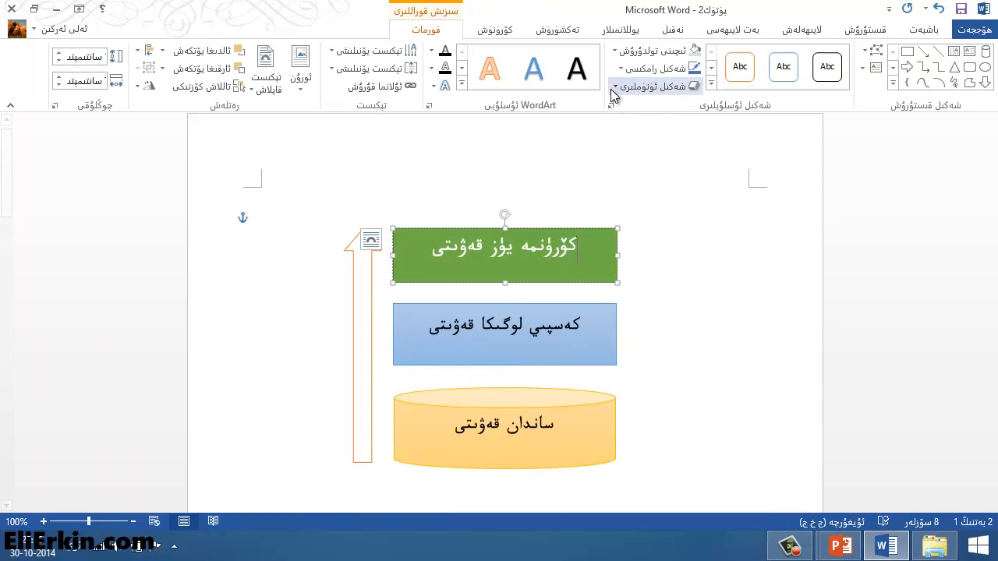
pyautogui.click(616, 87)
pyautogui.moveTo(633, 326)
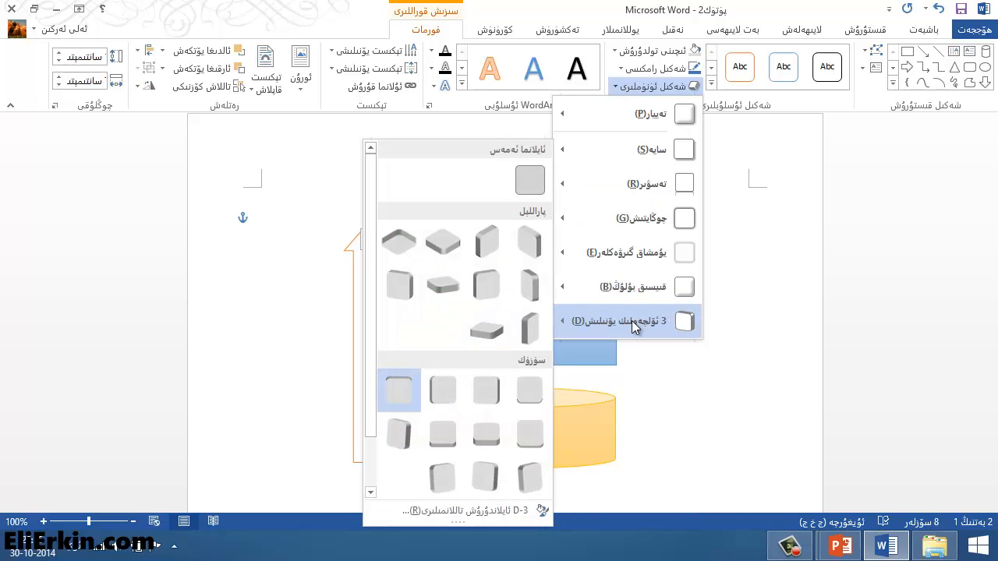
pyautogui.click(443, 286)
pyautogui.click(650, 312)
pyautogui.hotkey('ctrl', 'z')
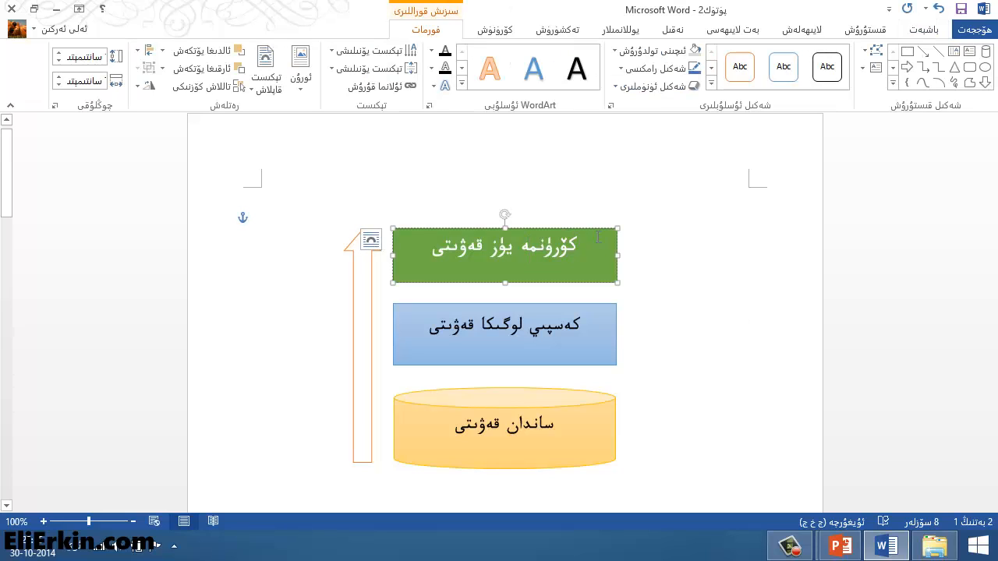
pyautogui.click(629, 190)
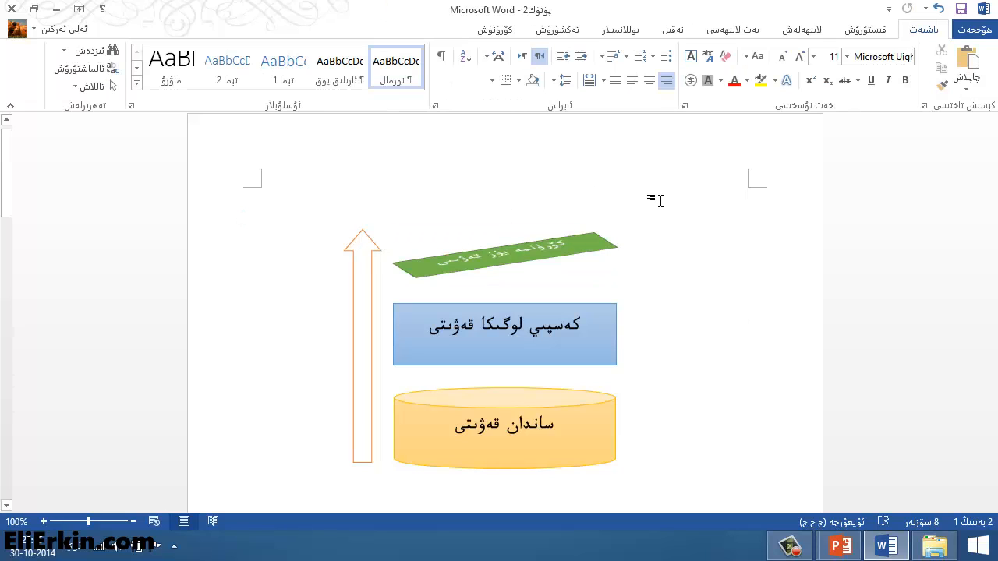
pyautogui.hotkey('ctrl', 'z')
pyautogui.click(486, 200)
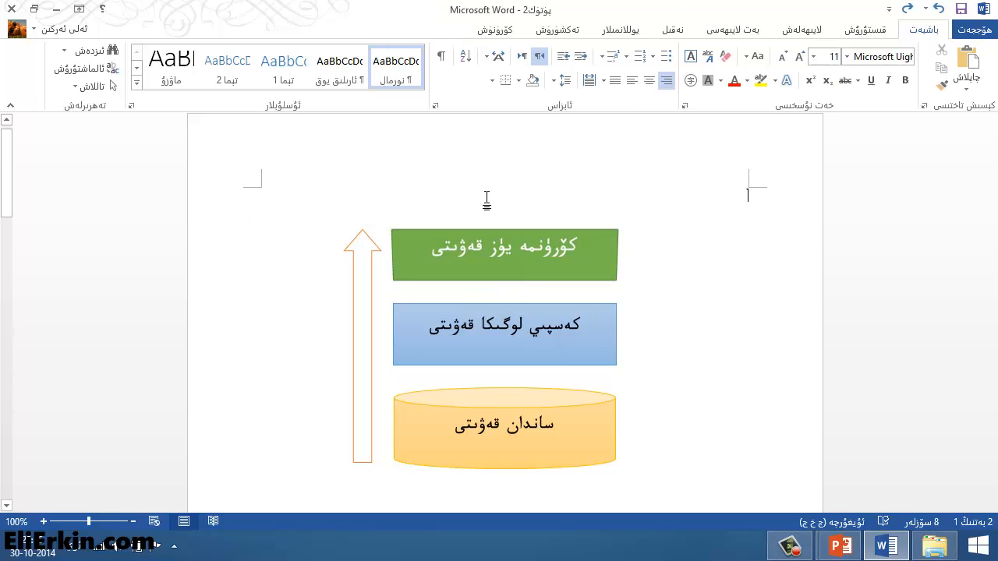
# - Apply the white WordArt style with an orange outline to the whole text of the green rectangle
pyautogui.click(541, 248)
pyautogui.click(542, 230)
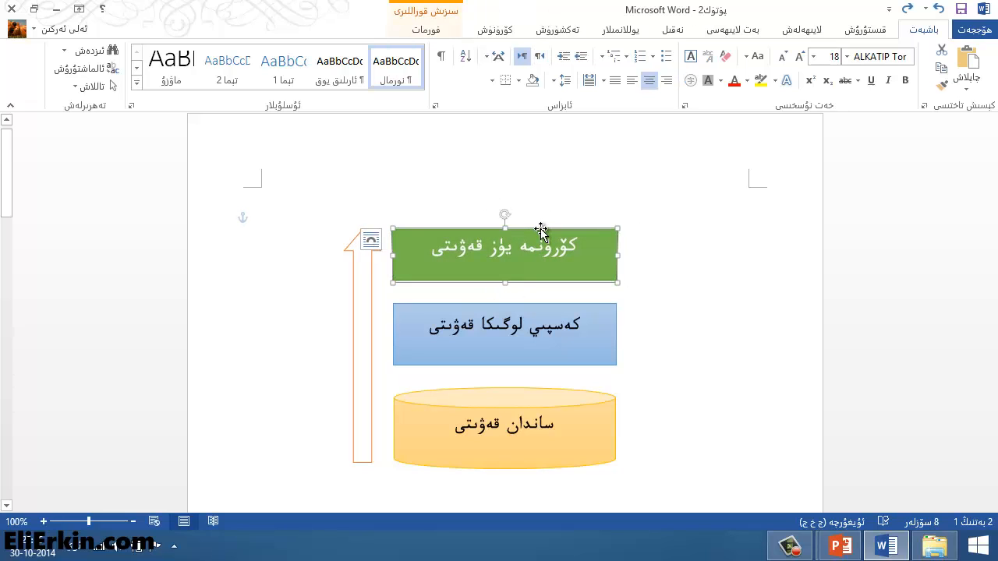
pyautogui.click(569, 250)
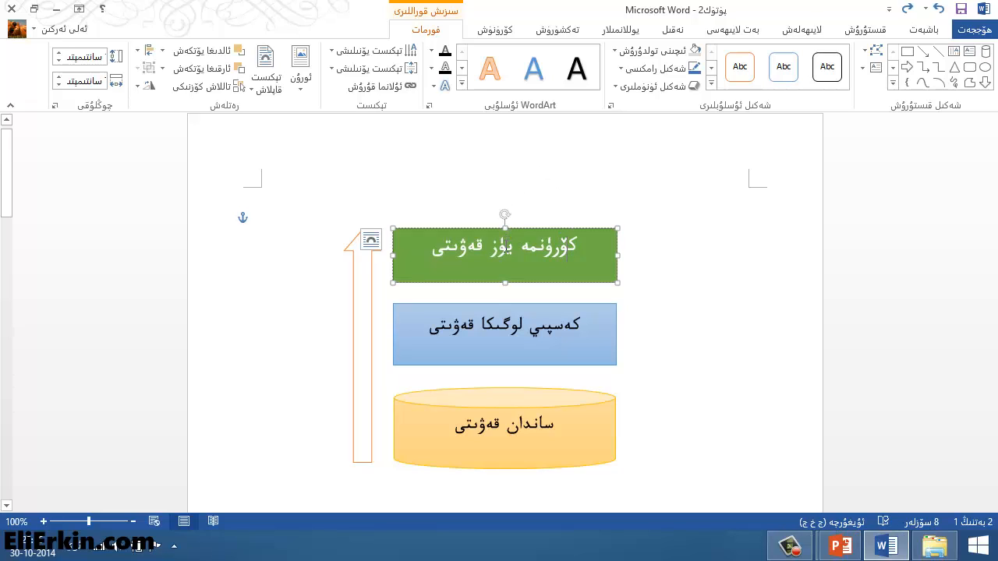
pyautogui.moveTo(504, 243); pyautogui.dragTo(570, 252)
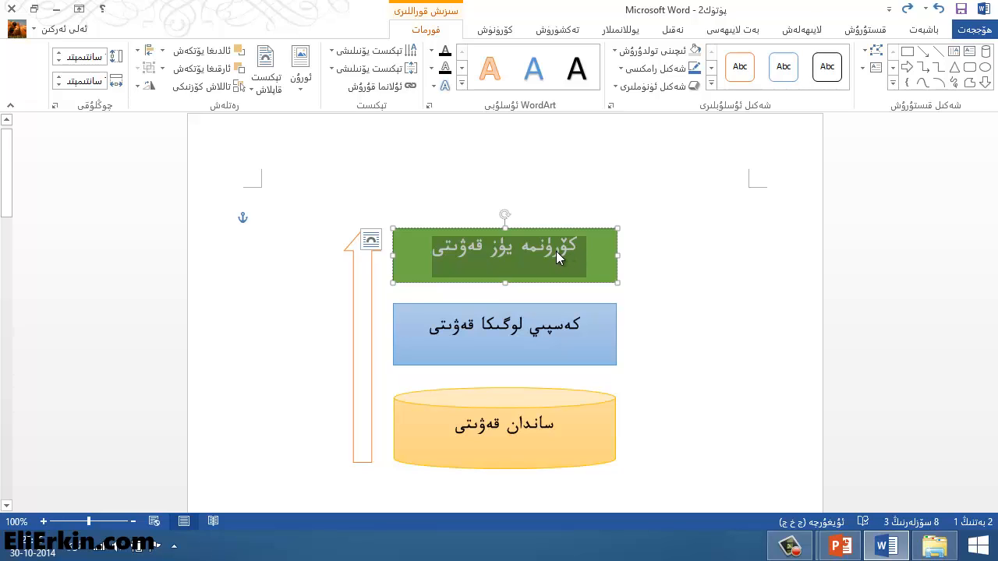
pyautogui.click(530, 251)
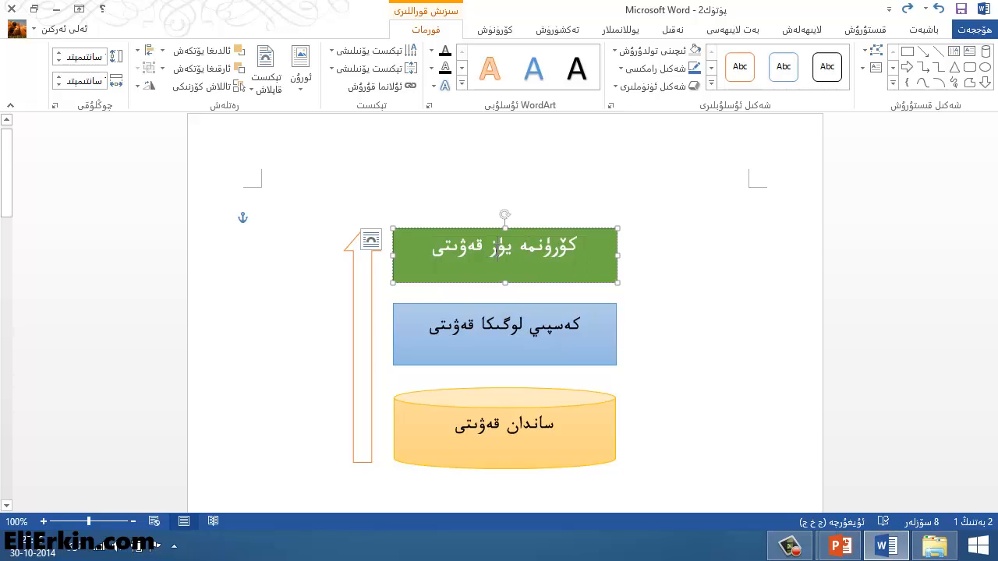
pyautogui.tripleClick(496, 251)
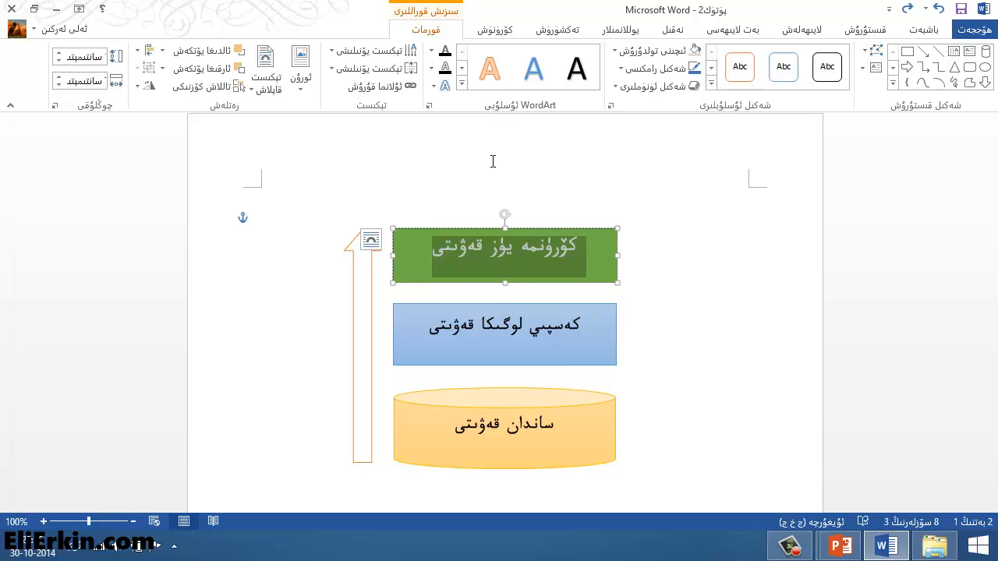
pyautogui.click(548, 248)
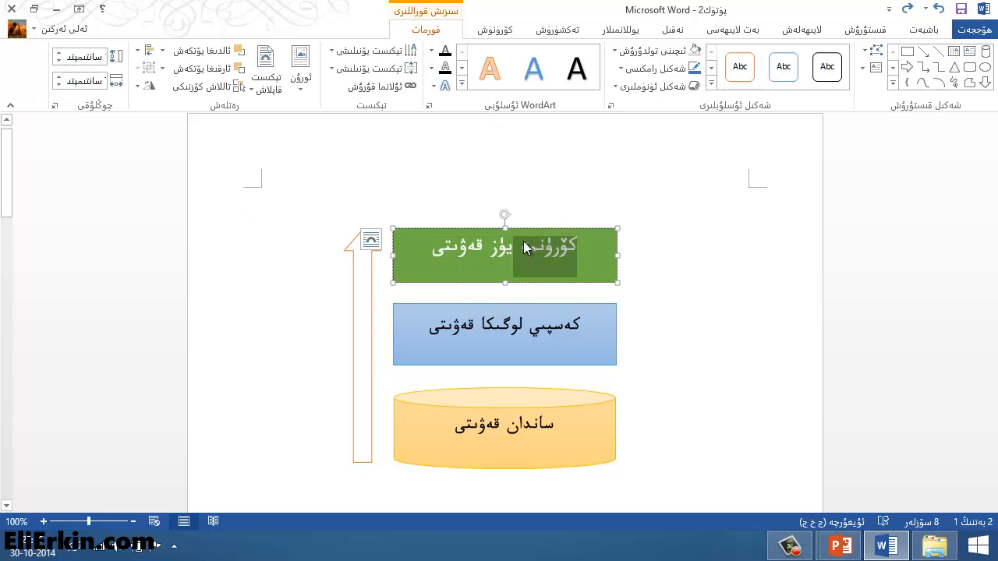
pyautogui.tripleClick(523, 241)
pyautogui.click(462, 85)
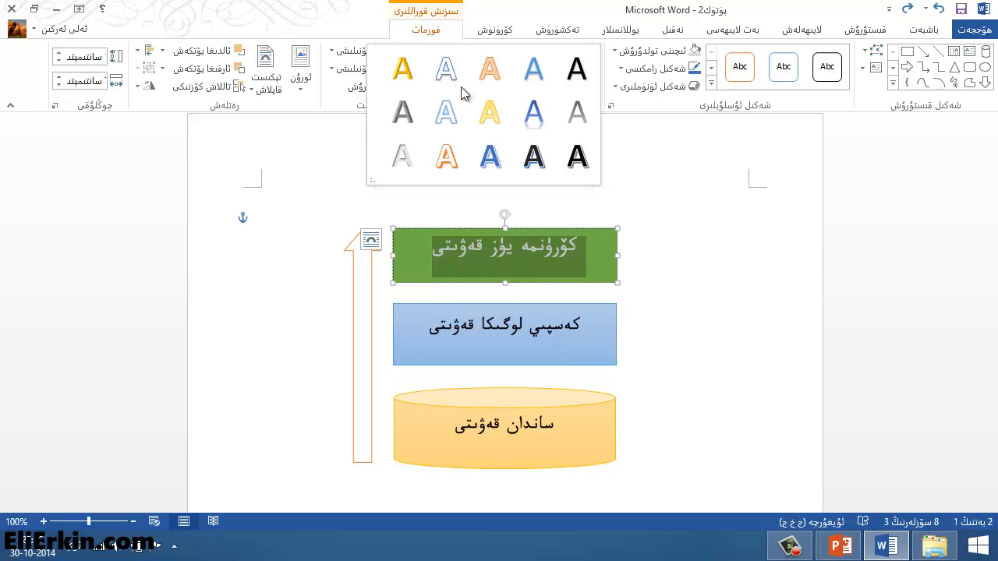
pyautogui.click(449, 160)
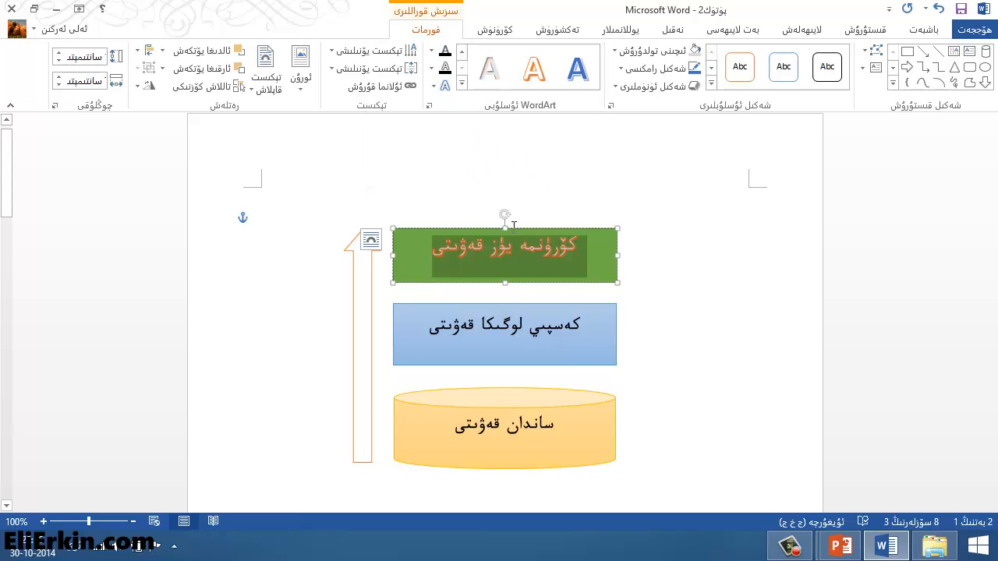
pyautogui.click(643, 262)
# - Apply the white WordArt style with a thin blue outline to the green rectangle's text and deselect the shape
pyautogui.tripleClick(531, 259)
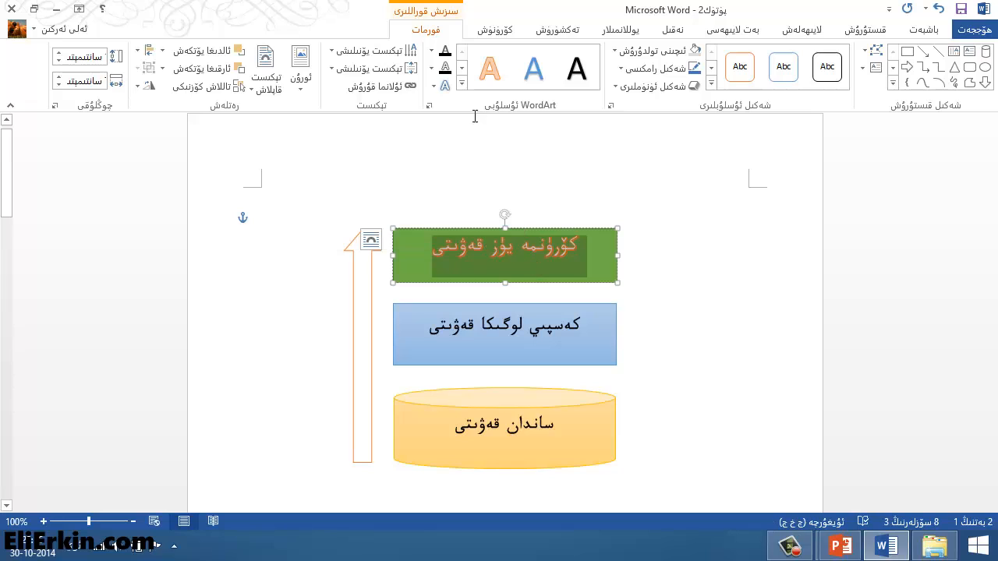
pyautogui.click(461, 83)
pyautogui.click(449, 75)
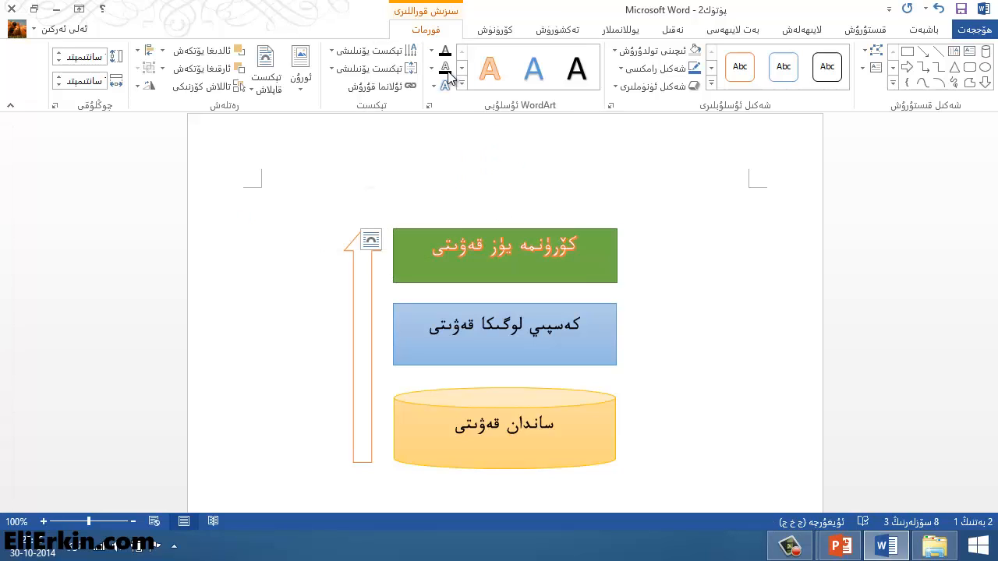
pyautogui.tripleClick(545, 258)
pyautogui.click(646, 268)
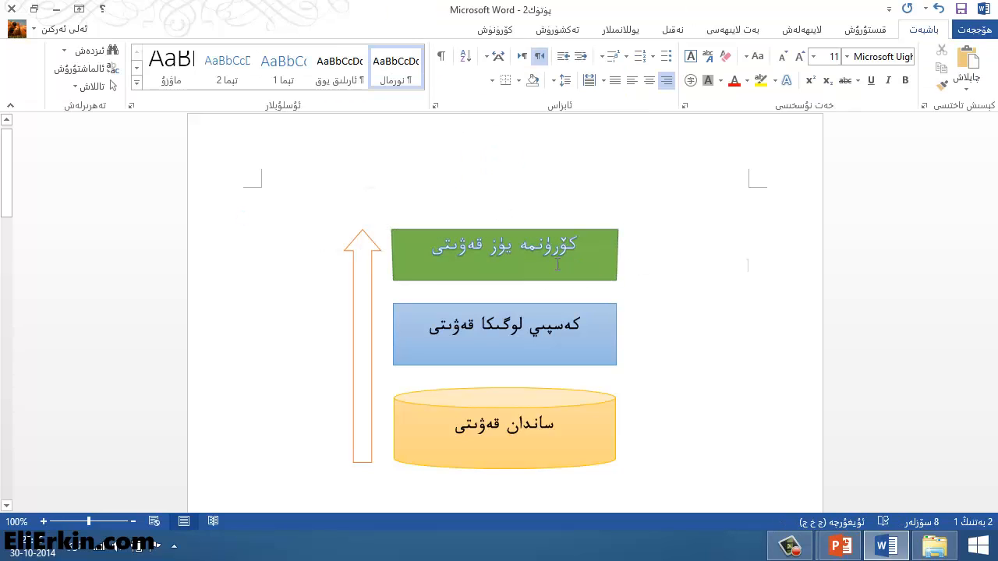
# - Change the text fill of the middle word in the green rectangle's label to a light green tint
pyautogui.doubleClick(505, 251)
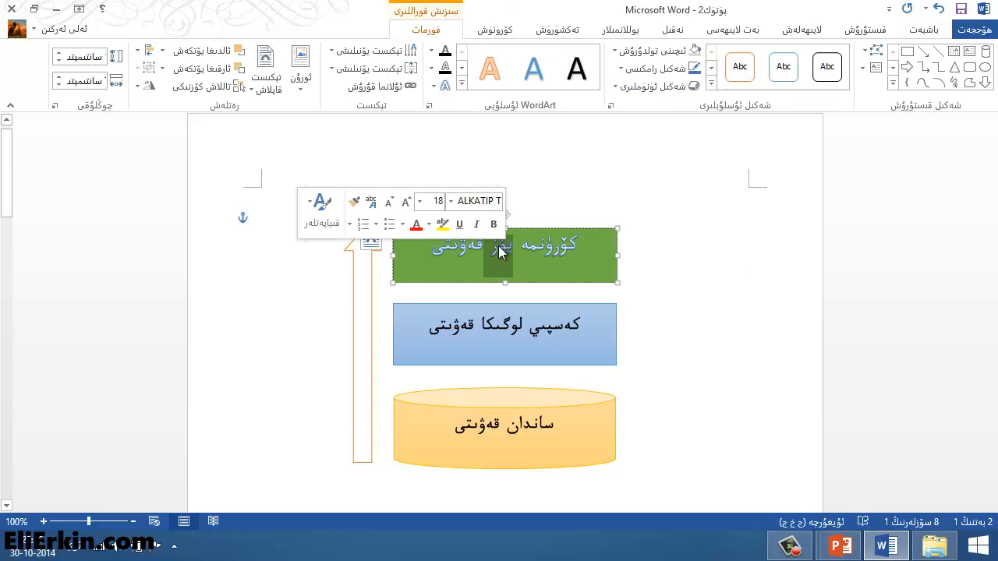
pyautogui.click(434, 56)
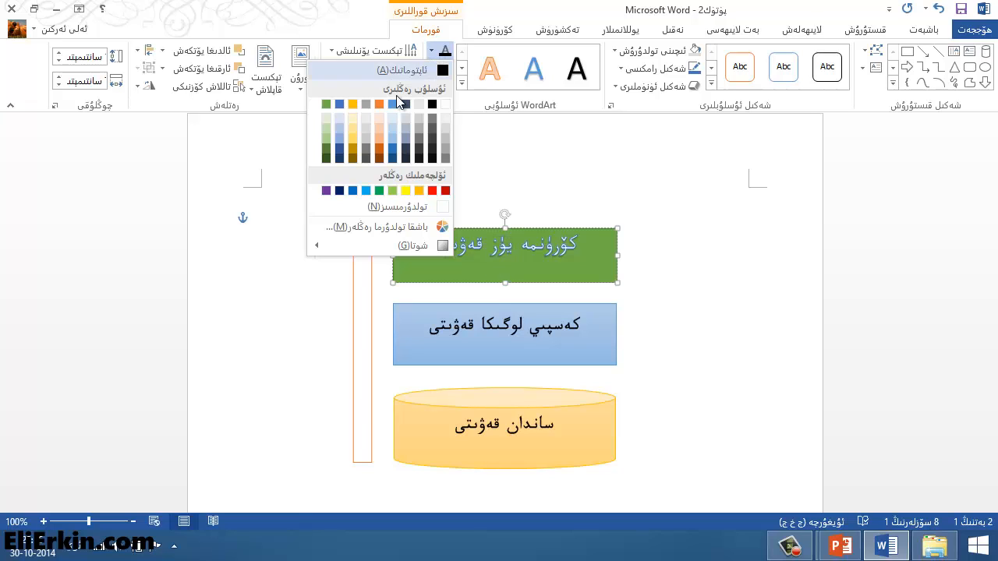
pyautogui.click(326, 129)
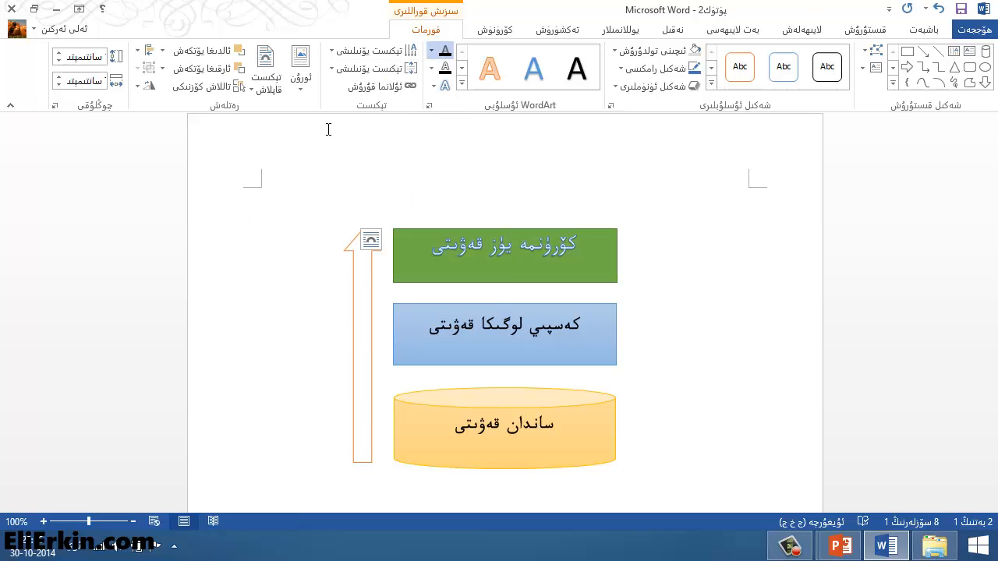
# - Set the vertical alignment of the green rectangle's whole label to middle
pyautogui.tripleClick(471, 244)
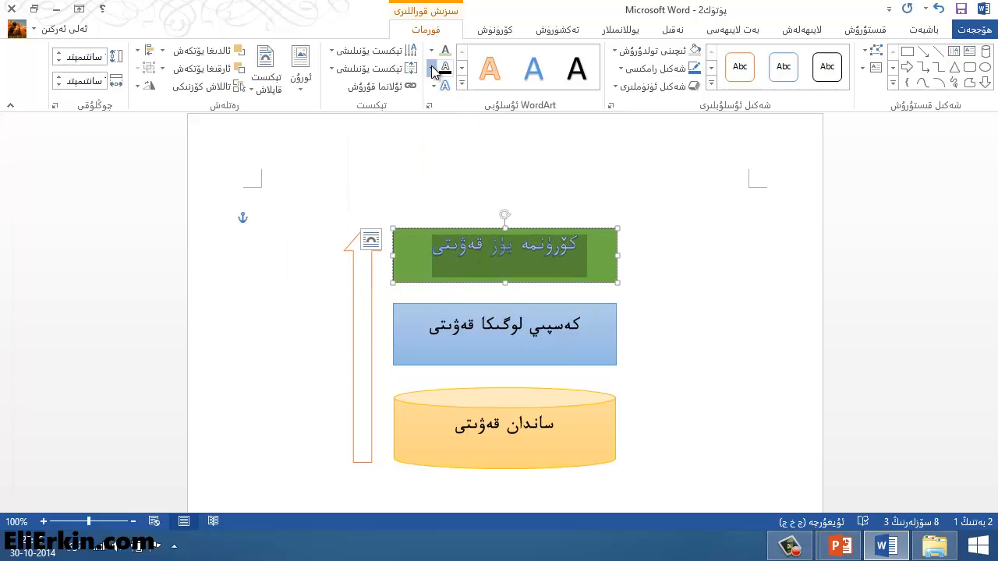
pyautogui.click(433, 87)
pyautogui.click(434, 91)
pyautogui.click(330, 70)
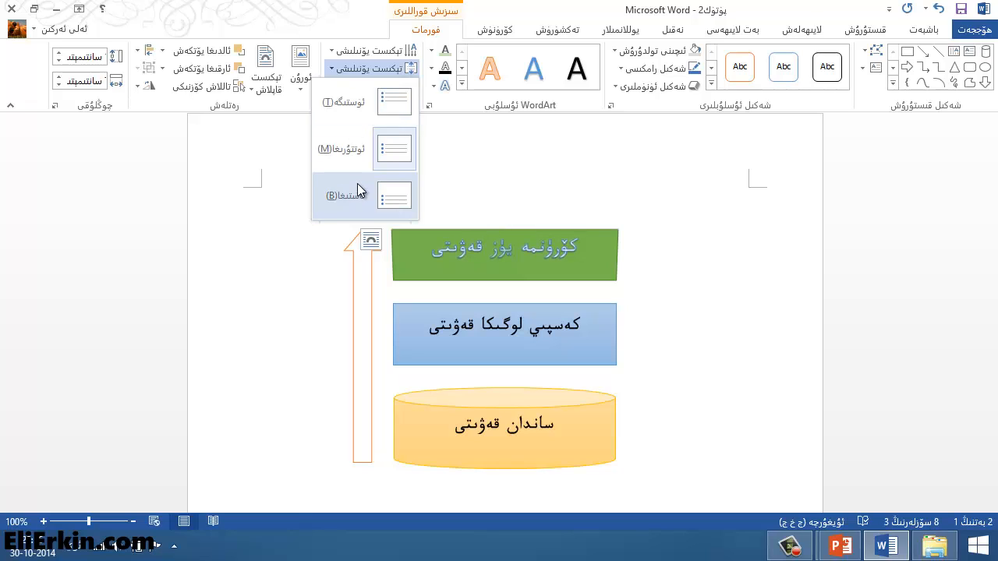
pyautogui.click(347, 159)
# - Align the blue rectangle's label vertically to the middle of the shape
pyautogui.click(509, 336)
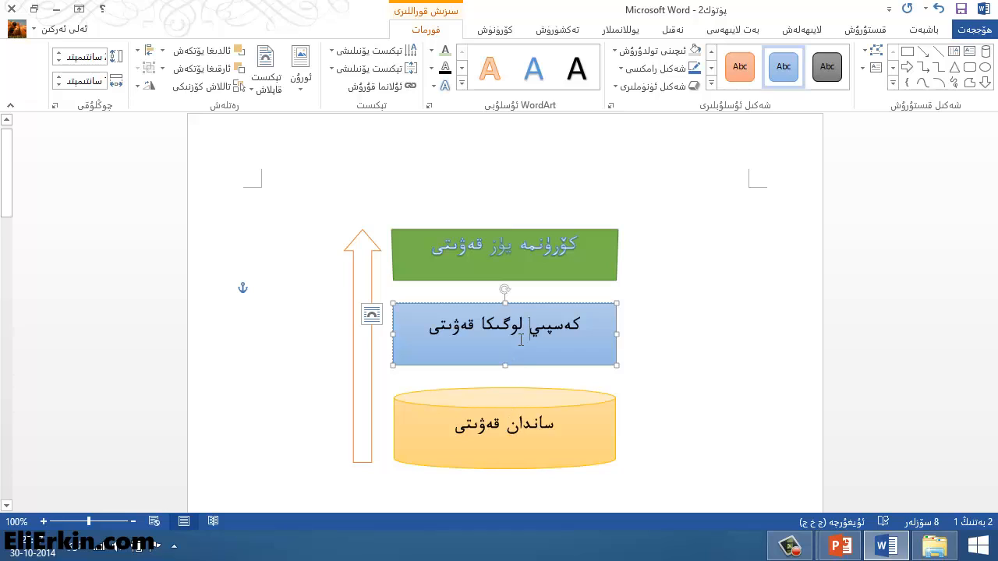
pyautogui.tripleClick(521, 325)
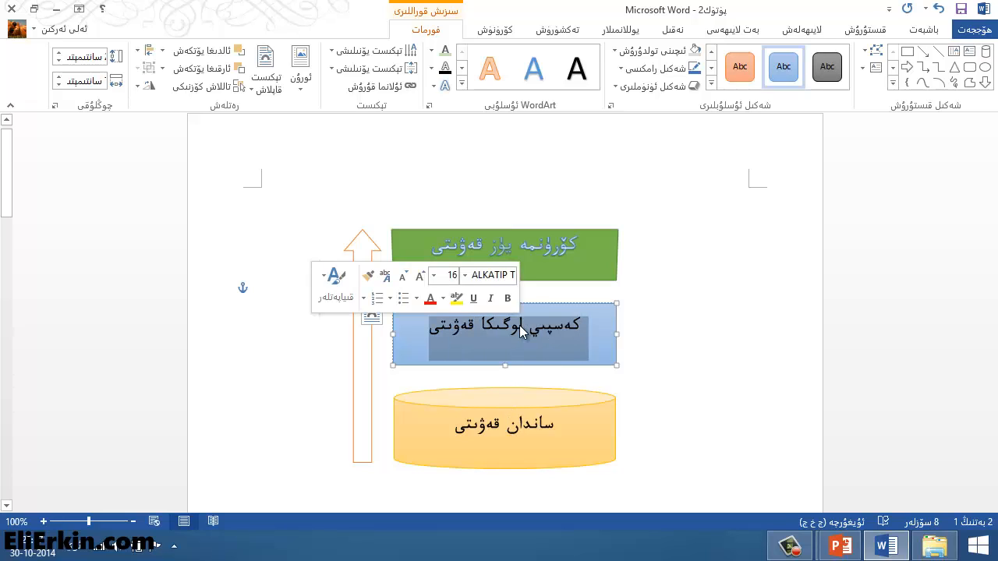
pyautogui.click(335, 70)
pyautogui.click(384, 153)
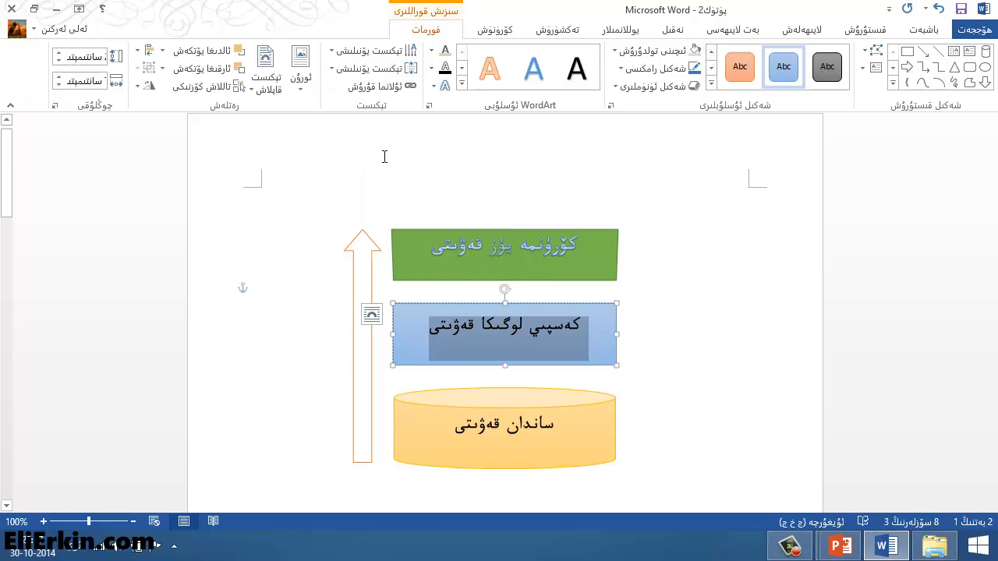
# - Apply middle vertical text alignment to the labels of the green rectangle and the cylinder
pyautogui.tripleClick(508, 258)
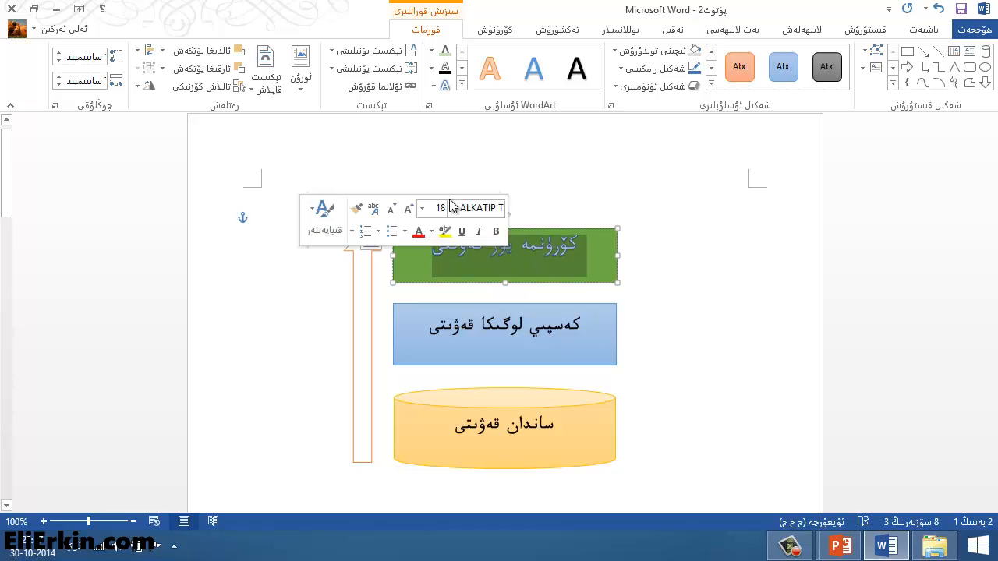
pyautogui.click(333, 70)
pyautogui.click(378, 154)
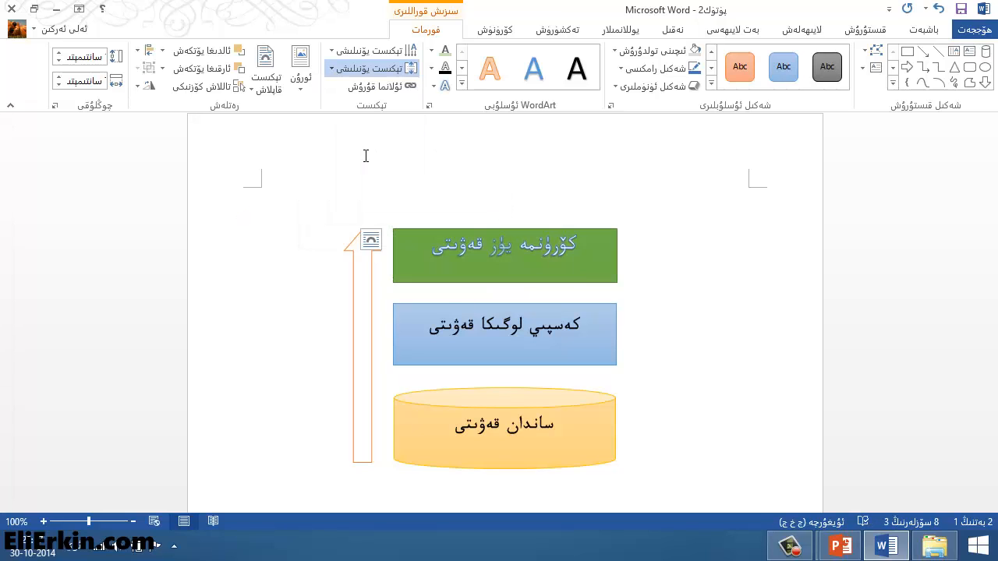
pyautogui.tripleClick(488, 440)
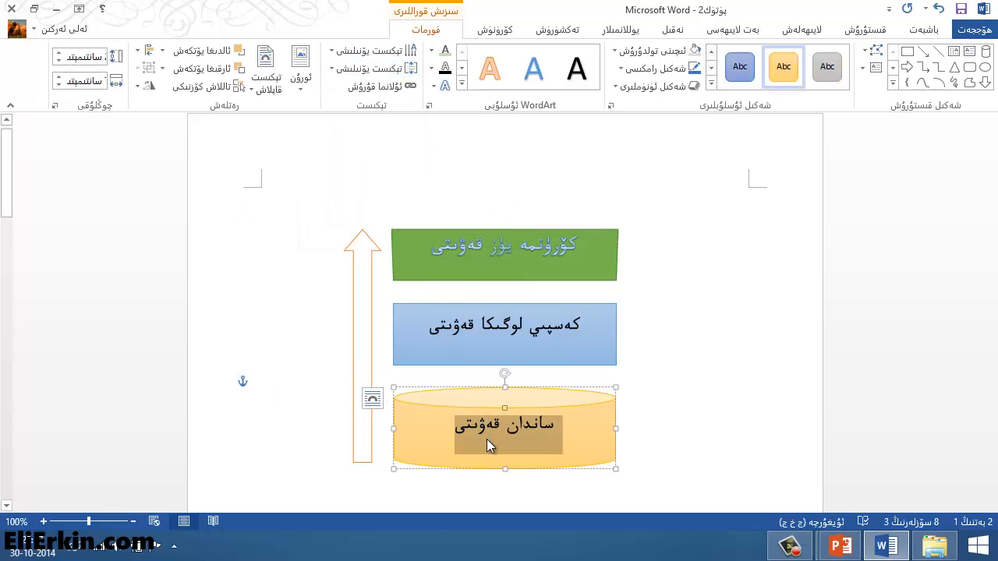
pyautogui.click(335, 75)
pyautogui.click(351, 149)
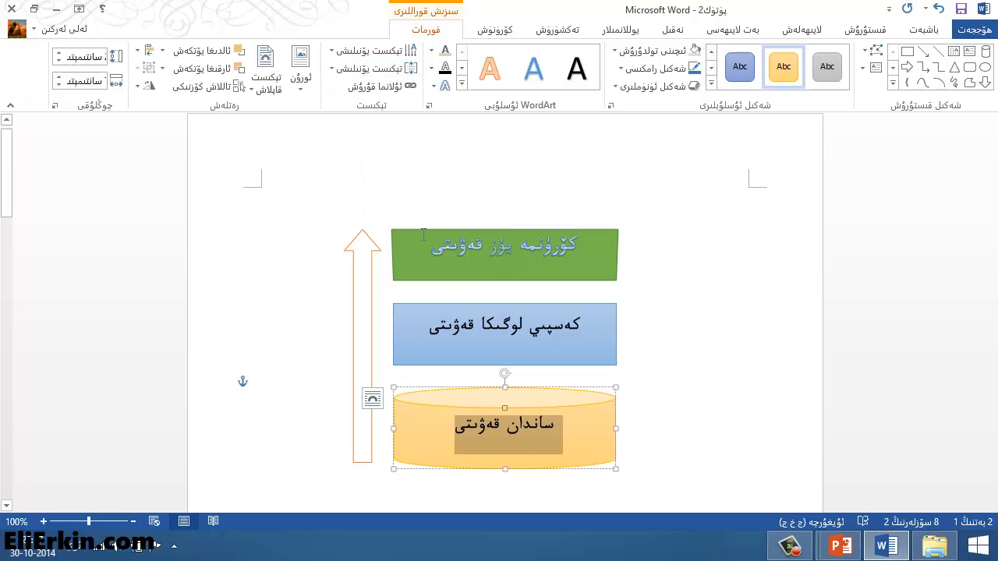
pyautogui.click(496, 425)
pyautogui.doubleClick(499, 434)
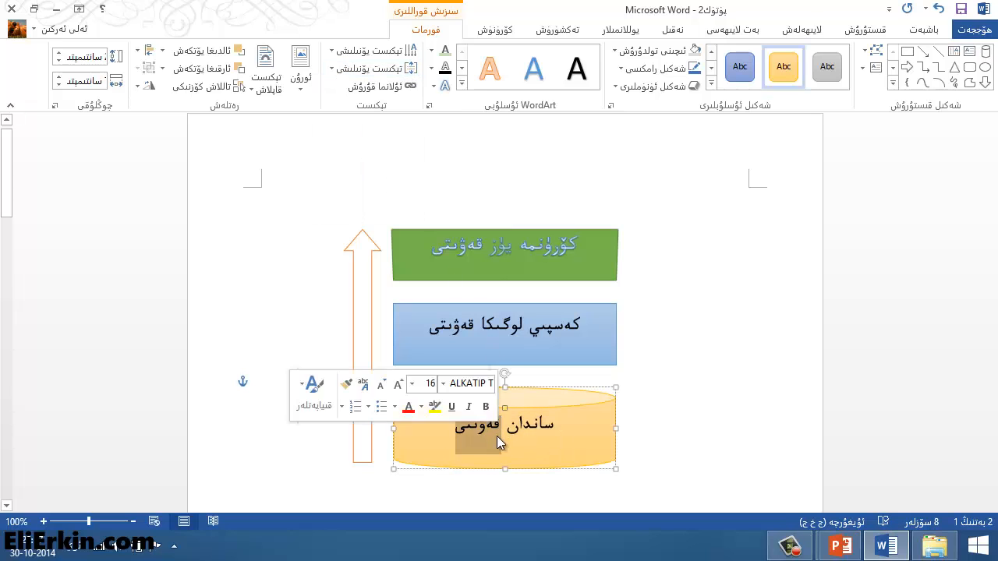
pyautogui.click(503, 459)
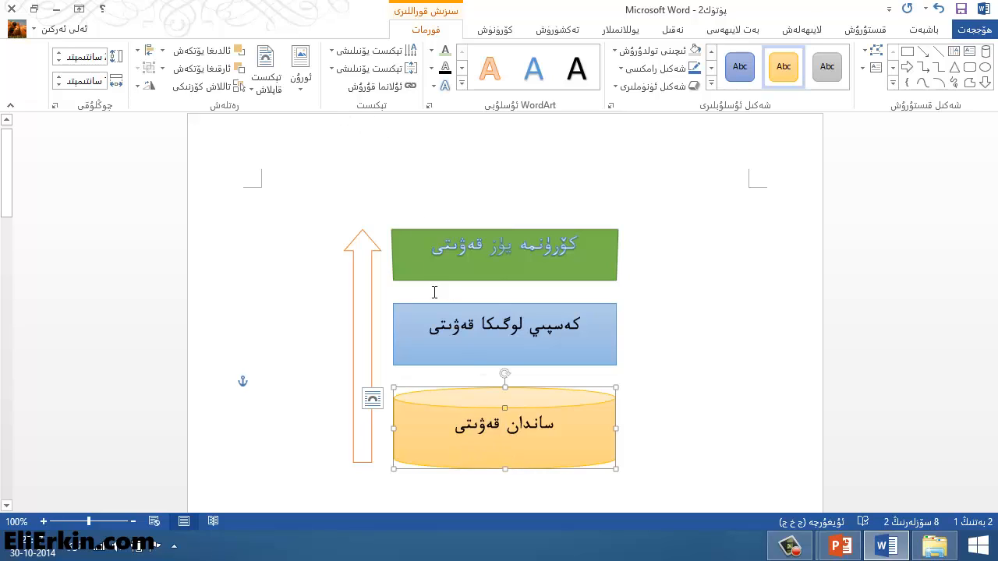
pyautogui.click(476, 308)
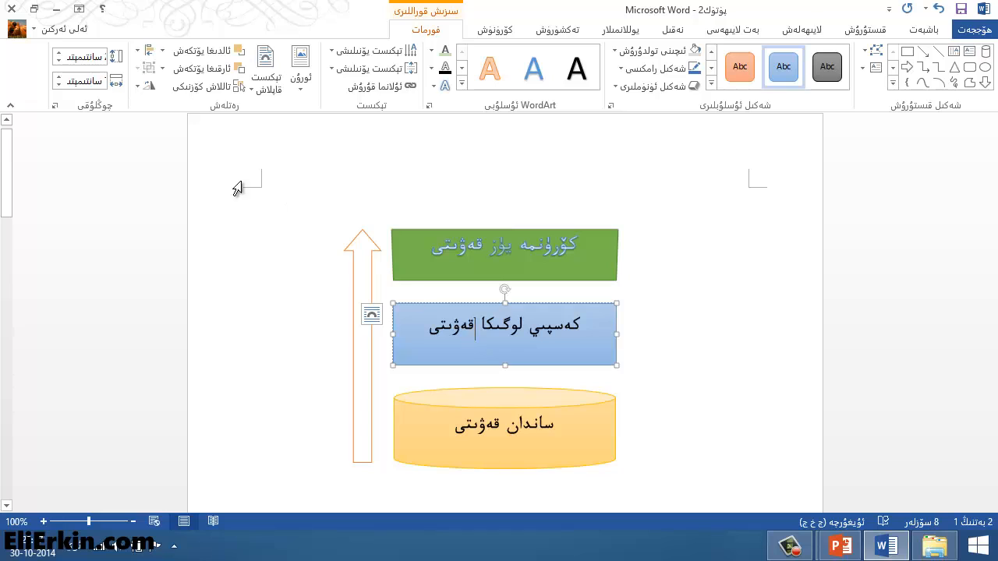
pyautogui.click(96, 62)
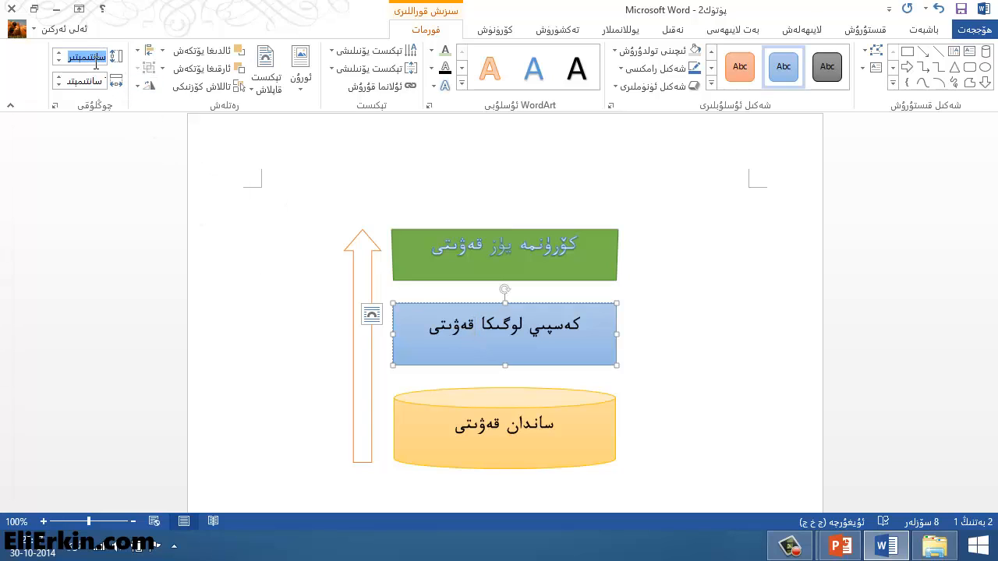
pyautogui.click(429, 290)
pyautogui.click(595, 249)
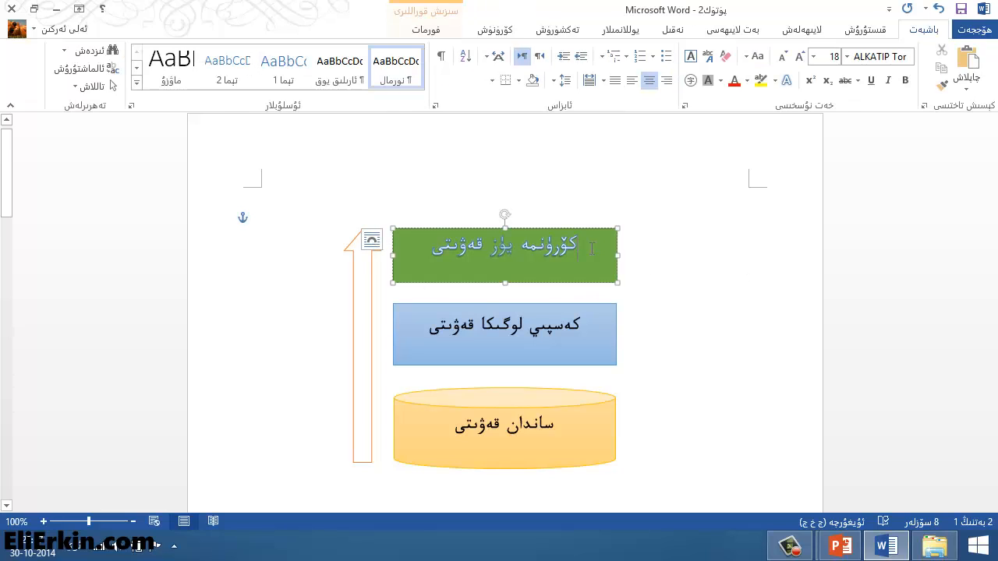
pyautogui.click(612, 321)
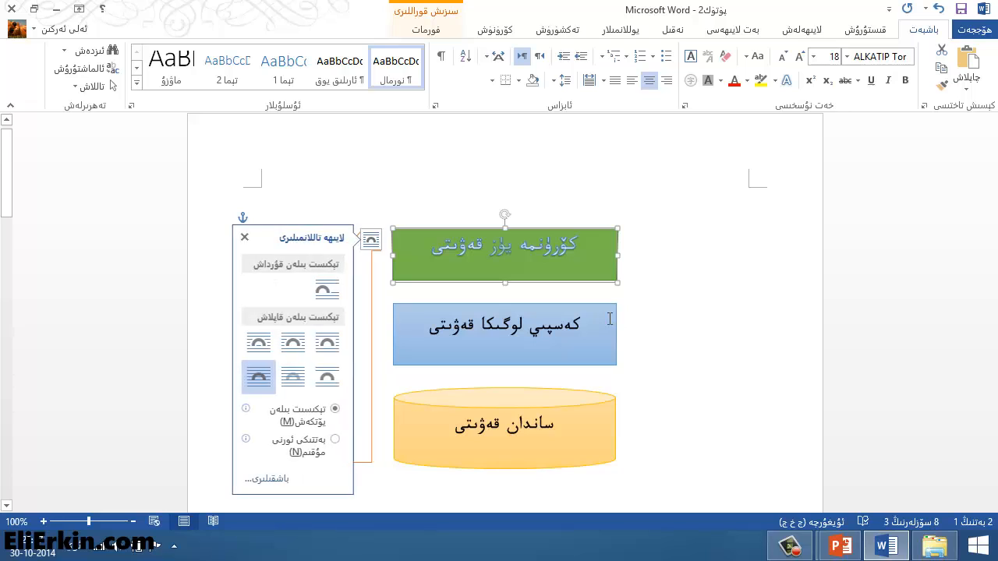
pyautogui.click(743, 312)
# - Group the green rectangle, blue rectangle, cylinder and upward arrow into one object and deselect it
pyautogui.click(597, 261)
pyautogui.click(602, 229)
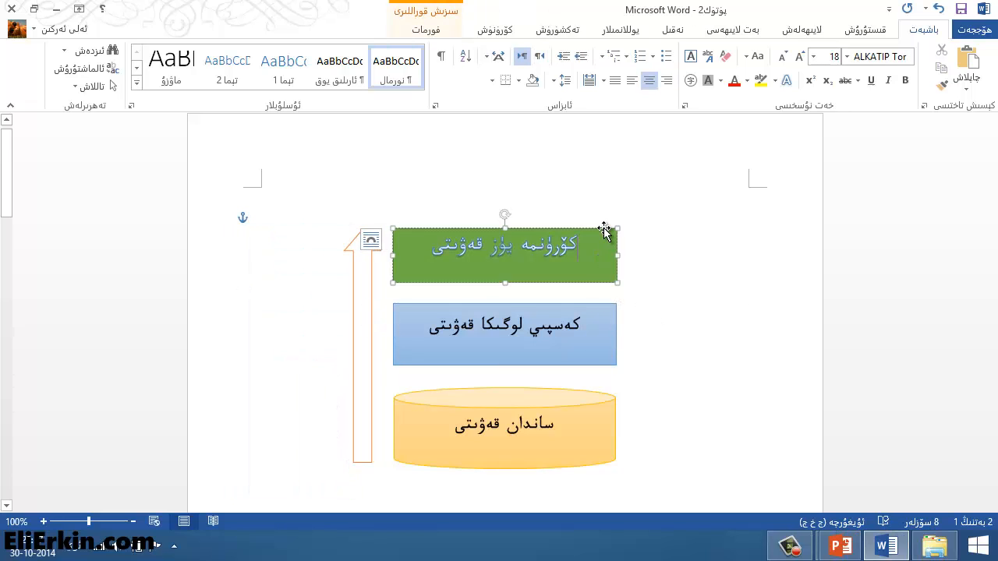
pyautogui.keyDown('shift'); pyautogui.click(613, 305); pyautogui.keyUp('shift')
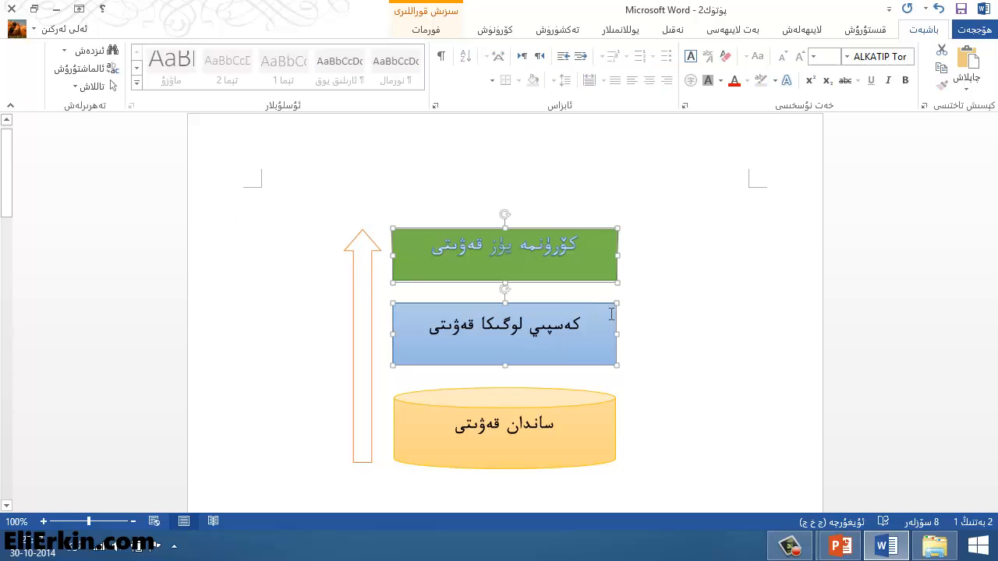
pyautogui.keyDown('shift'); pyautogui.click(611, 401); pyautogui.keyUp('shift')
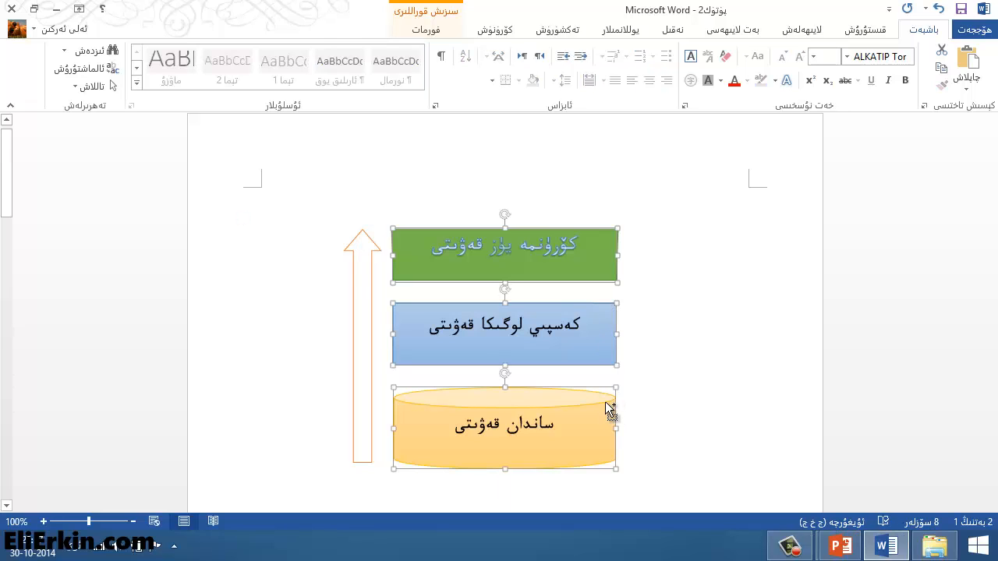
pyautogui.keyDown('shift'); pyautogui.click(374, 247); pyautogui.keyUp('shift')
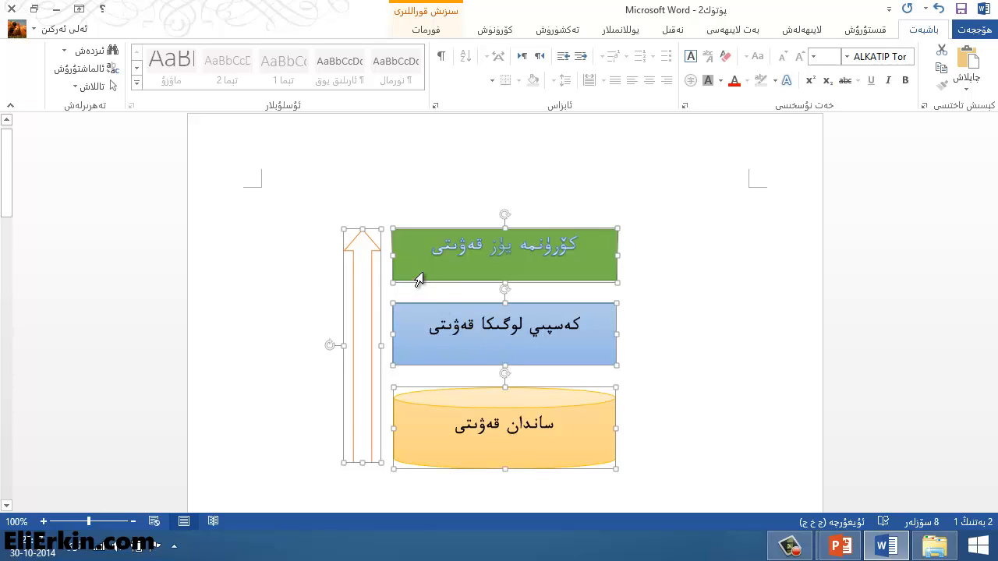
pyautogui.rightClick(372, 329)
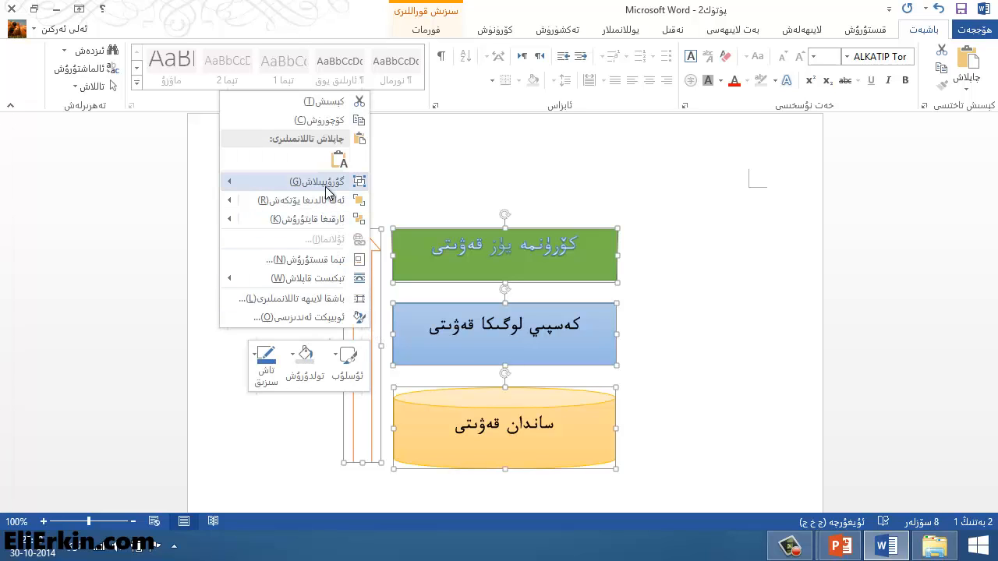
pyautogui.moveTo(327, 190)
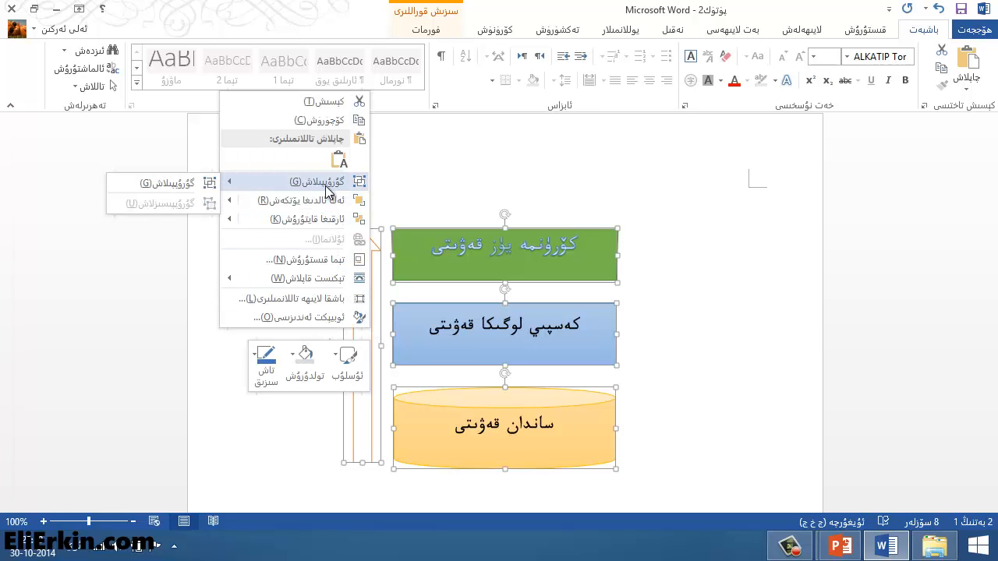
pyautogui.click(193, 184)
pyautogui.click(721, 362)
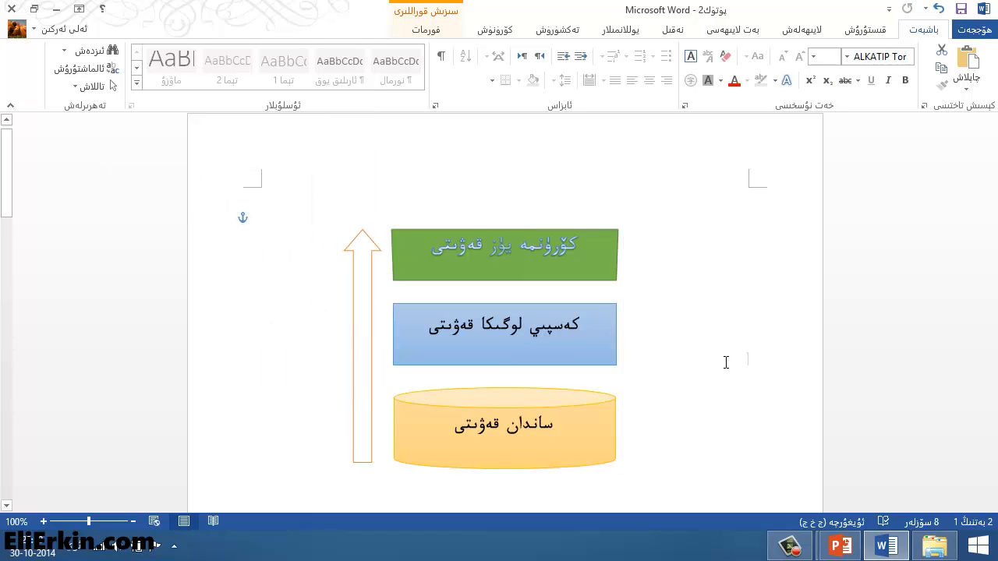
# - Select the blue rectangle inside the group to check that the shapes belong together
pyautogui.click(561, 328)
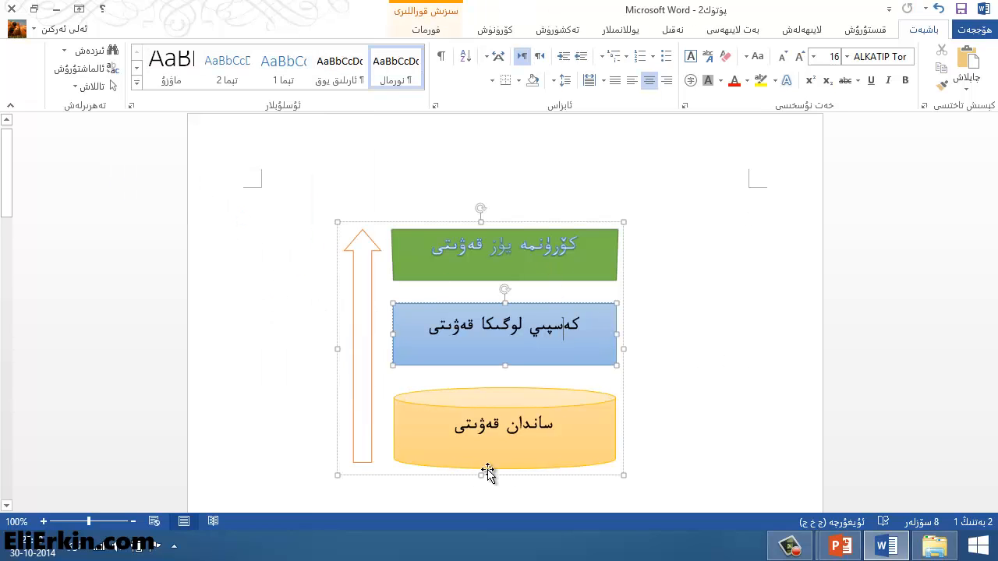
pyautogui.click(668, 413)
pyautogui.click(521, 343)
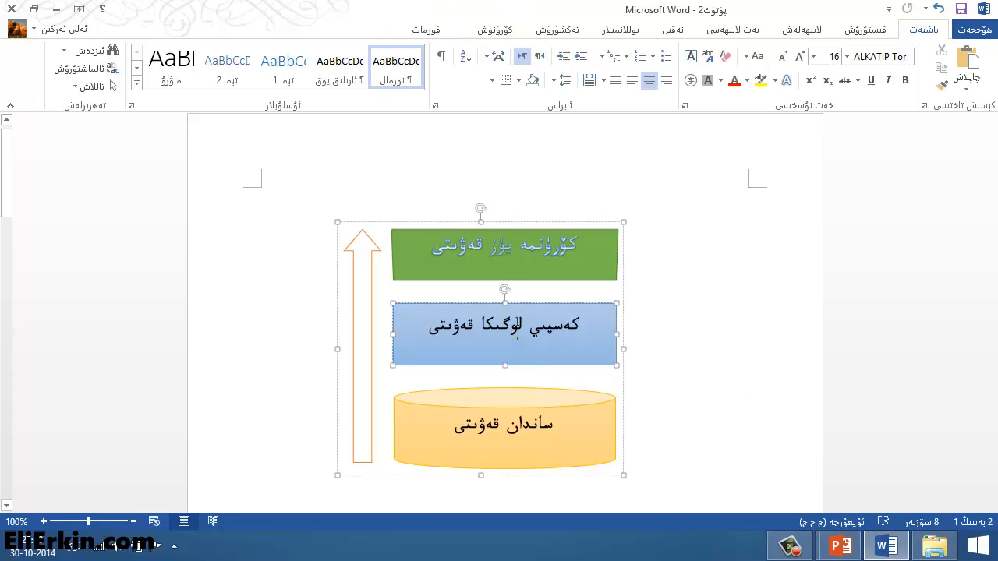